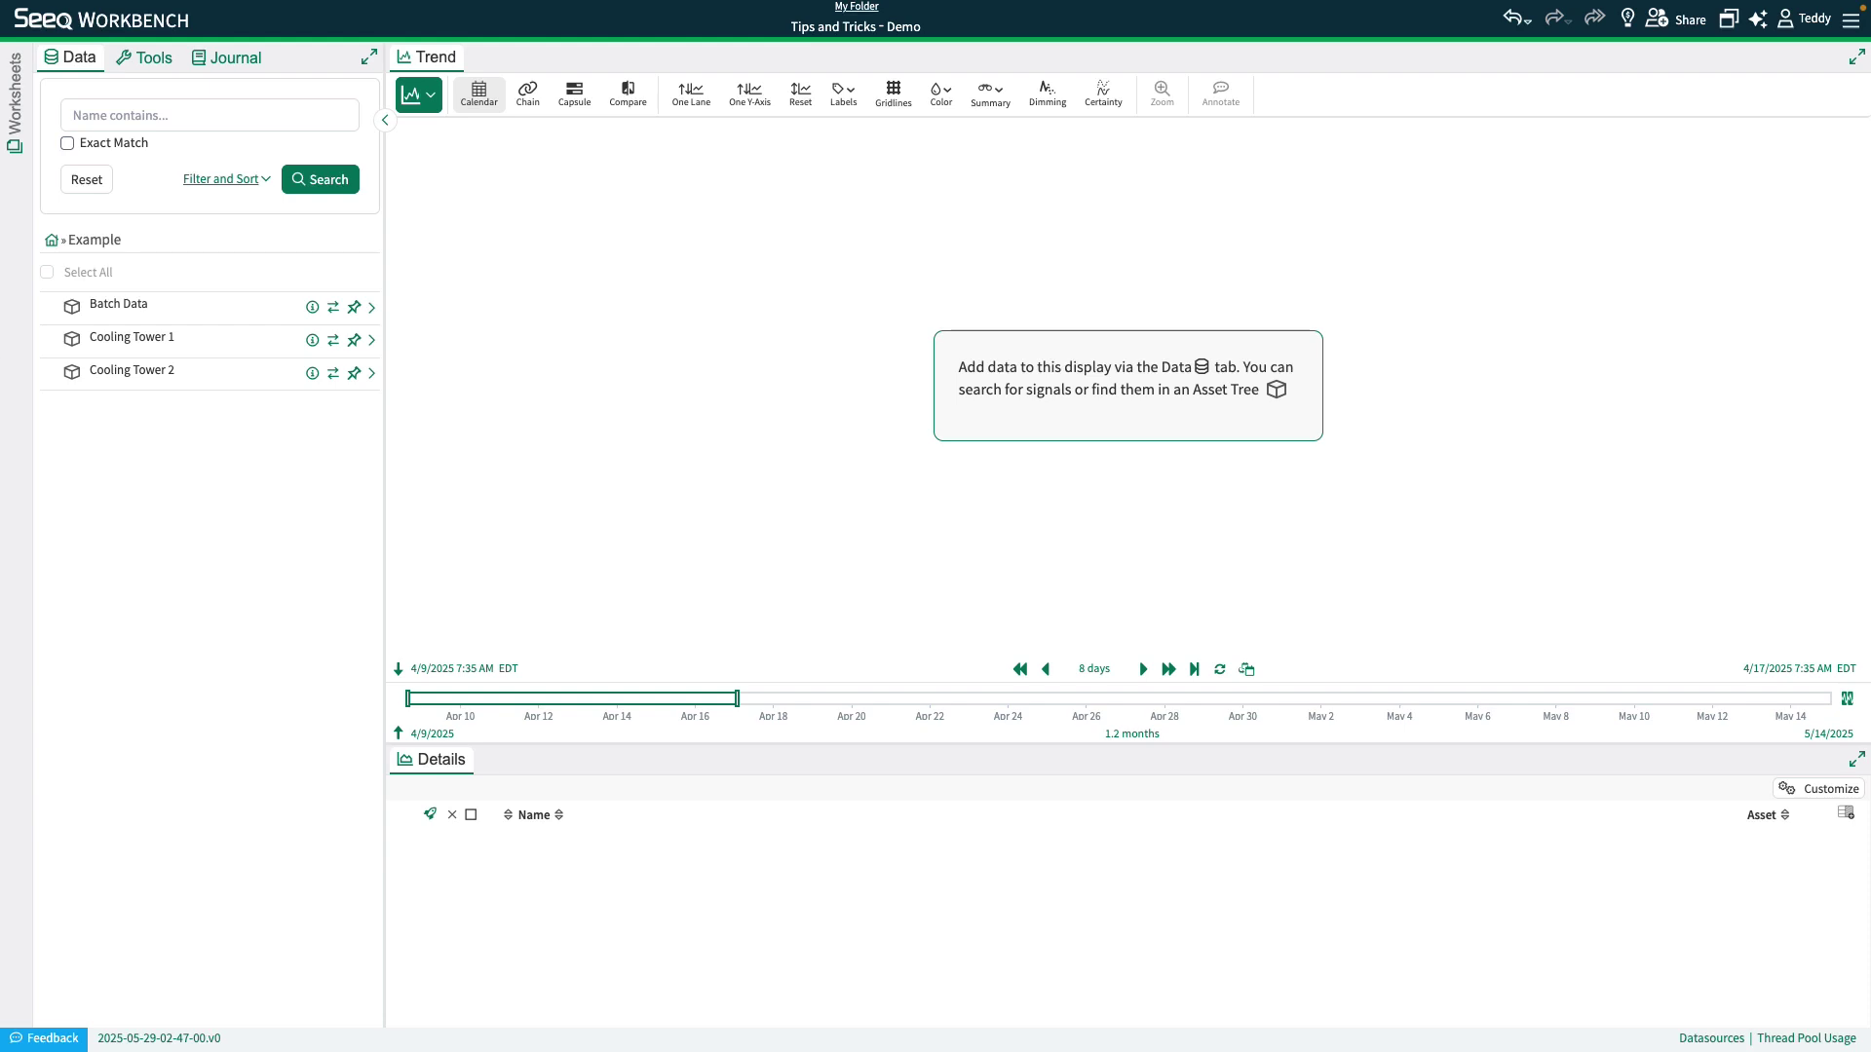
Step: Show the Tools panel with the Identify, Quantify, Cleanse and Formula tool categories
{"action": "left_click", "coordinate": [151, 63]}
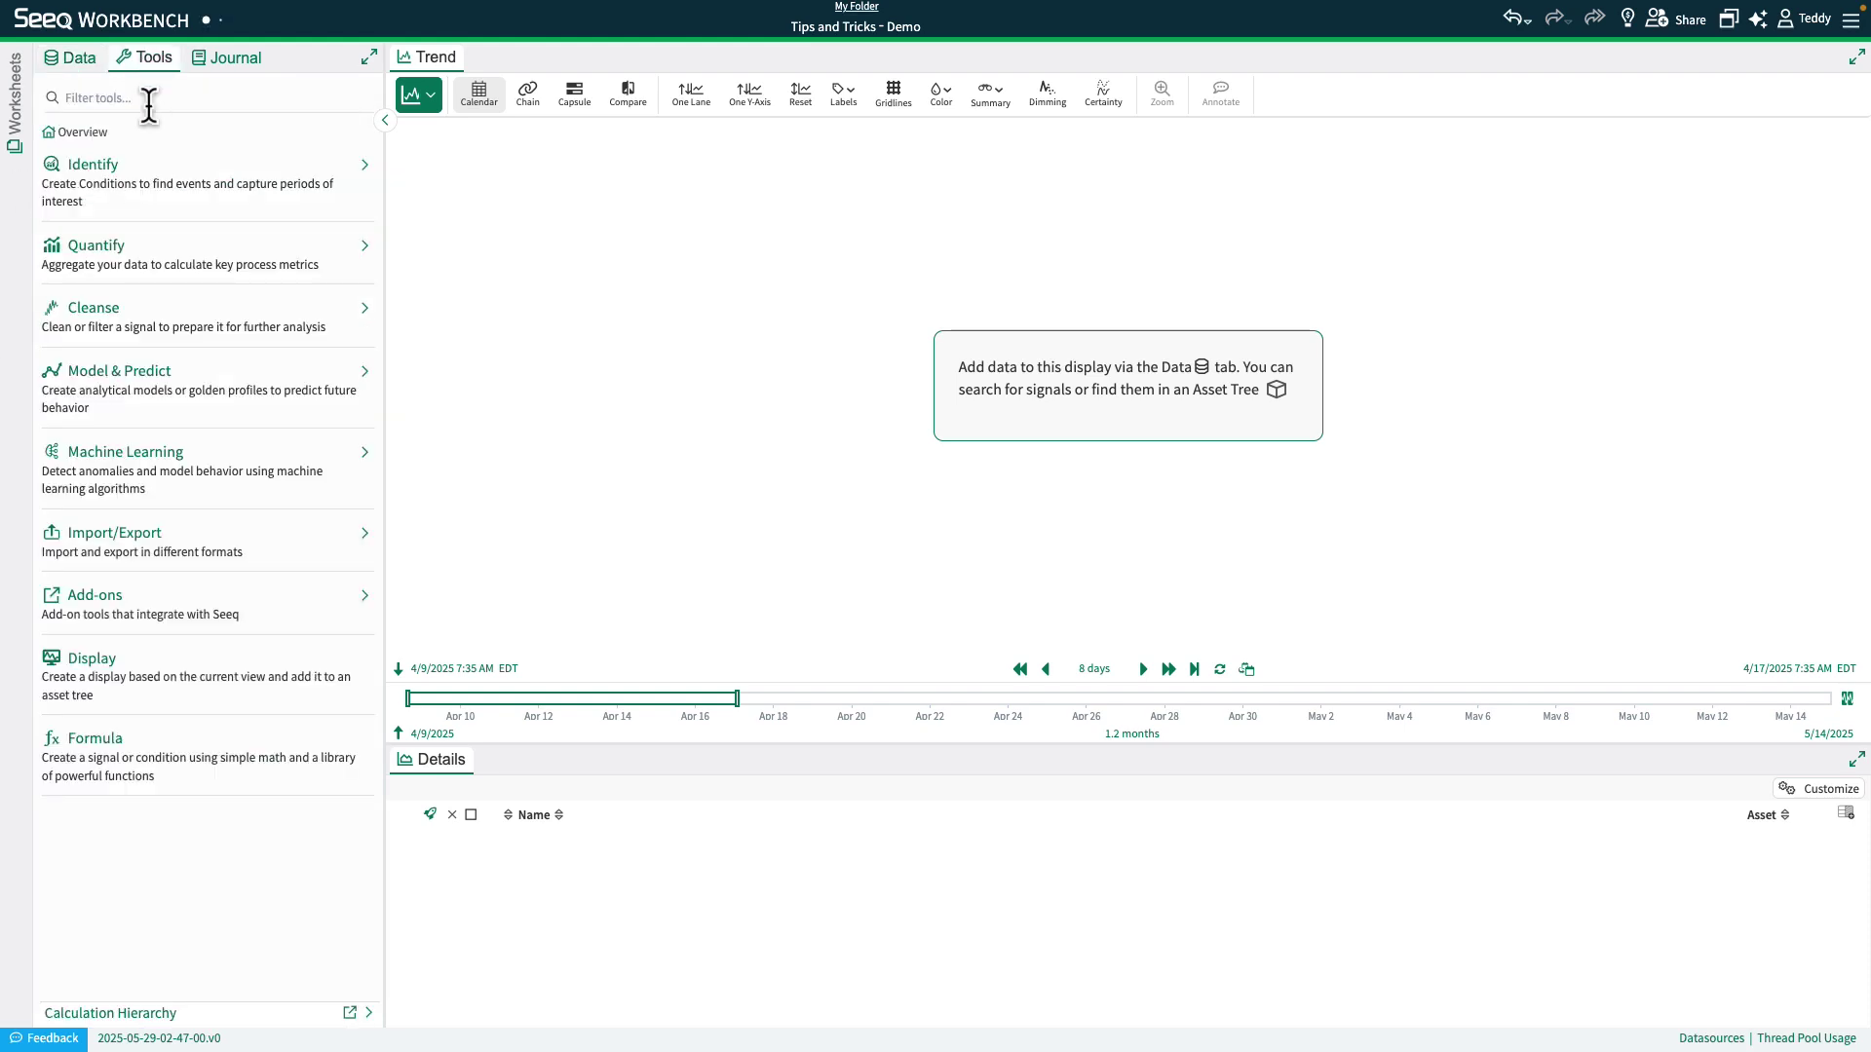
{"action": "left_click", "coordinate": [180, 480]}
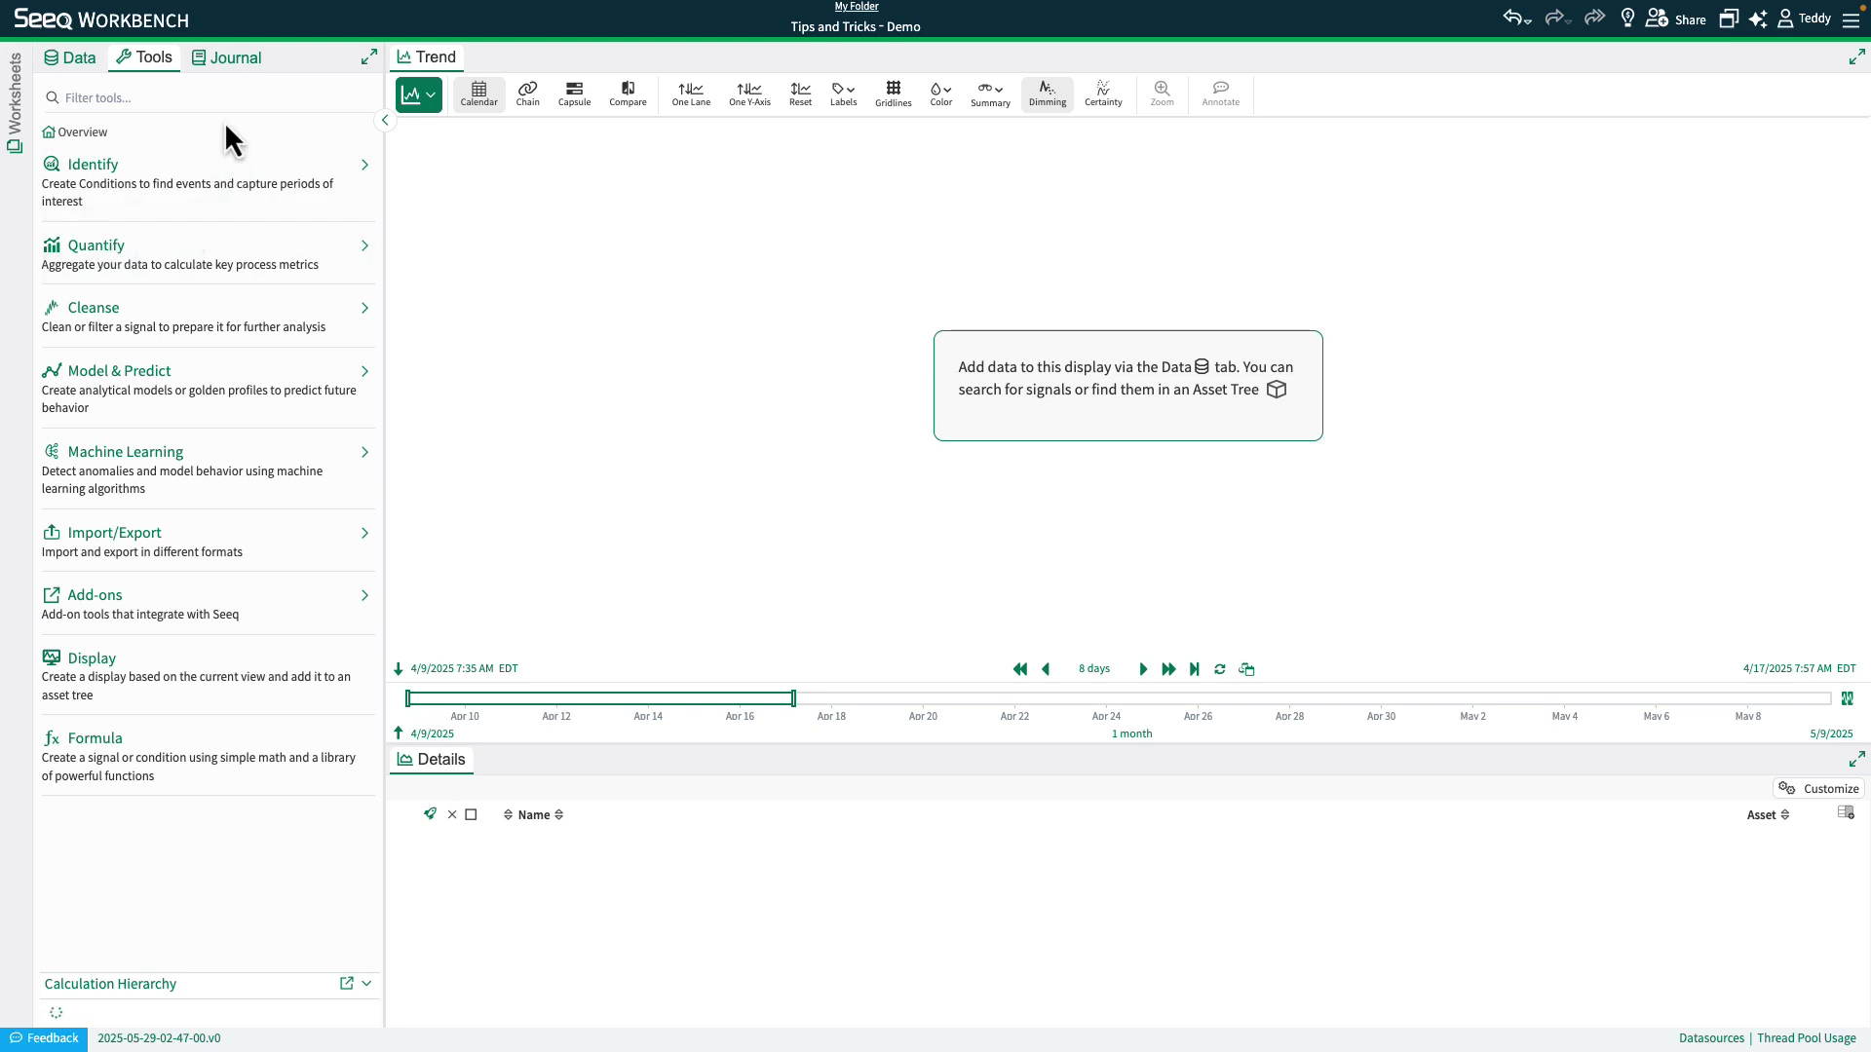
Step: Load the 'Isolation Forest Start' worksheet from its Journal link
{"action": "left_click", "coordinate": [234, 61]}
{"action": "left_click", "coordinate": [118, 181]}
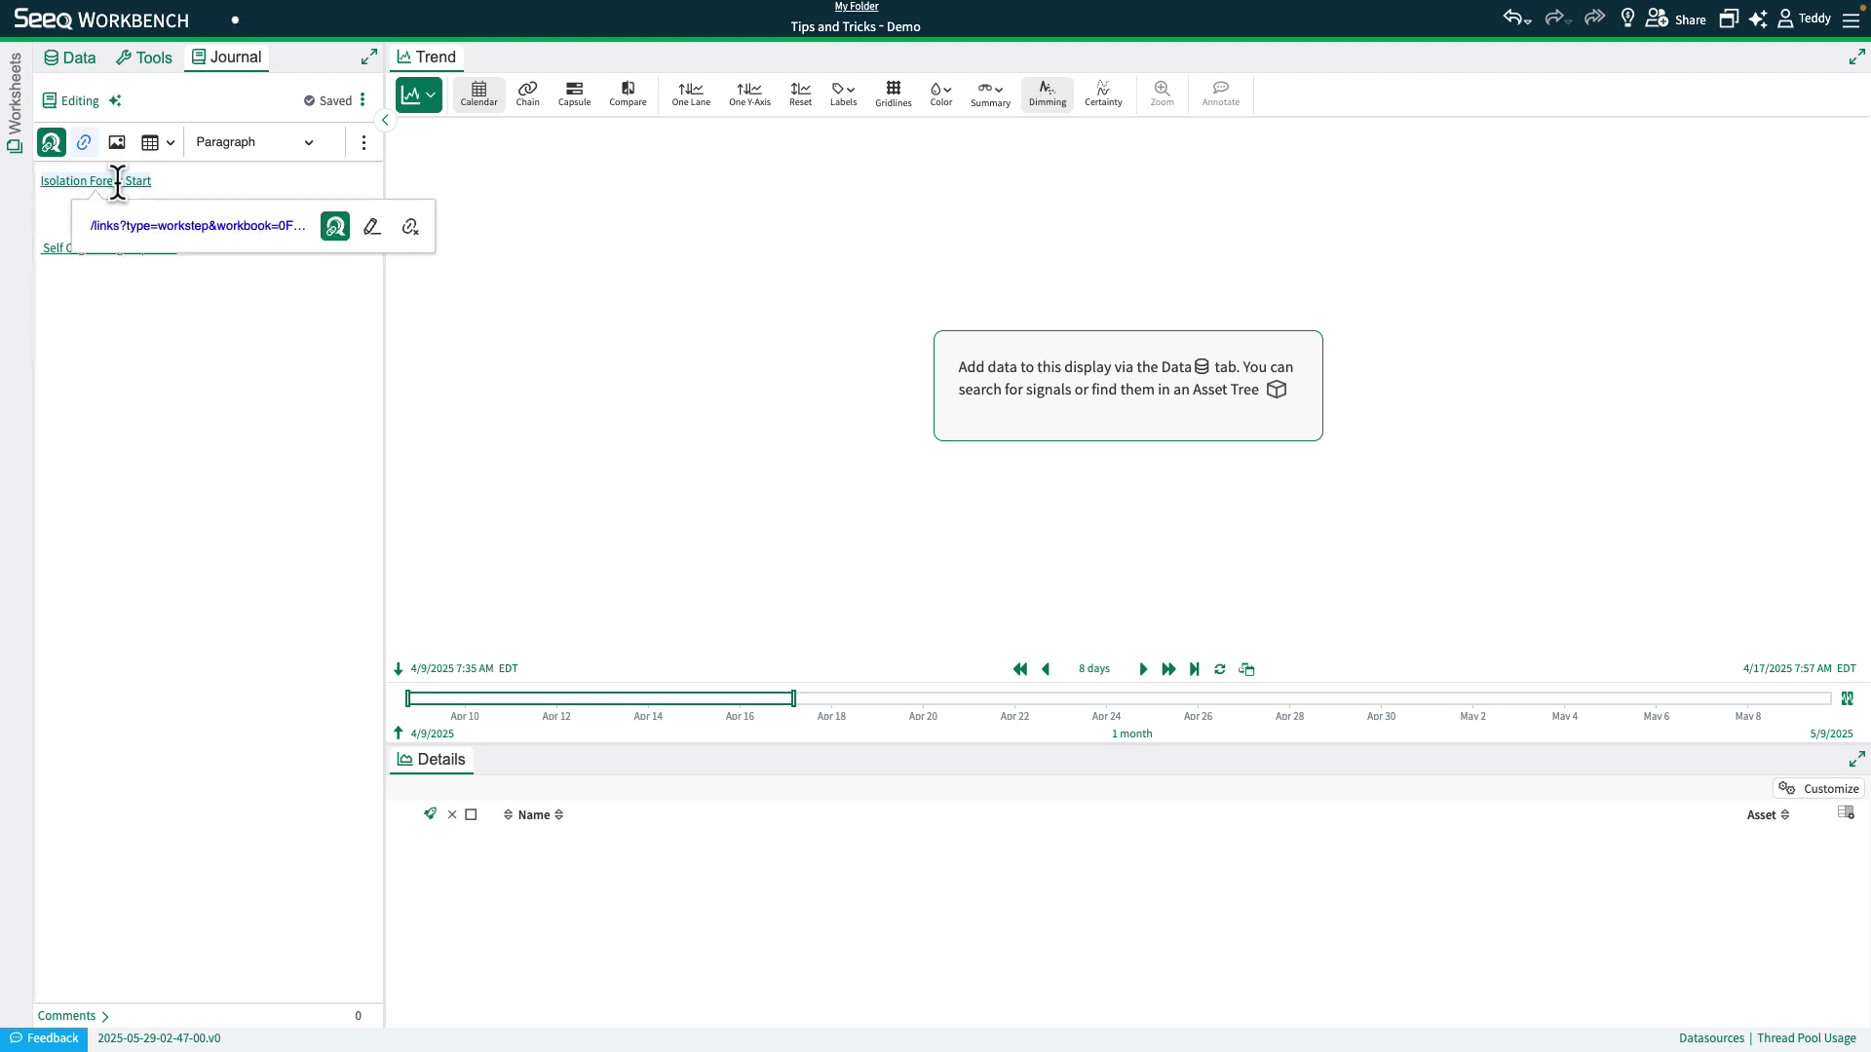
{"action": "left_click", "coordinate": [146, 227]}
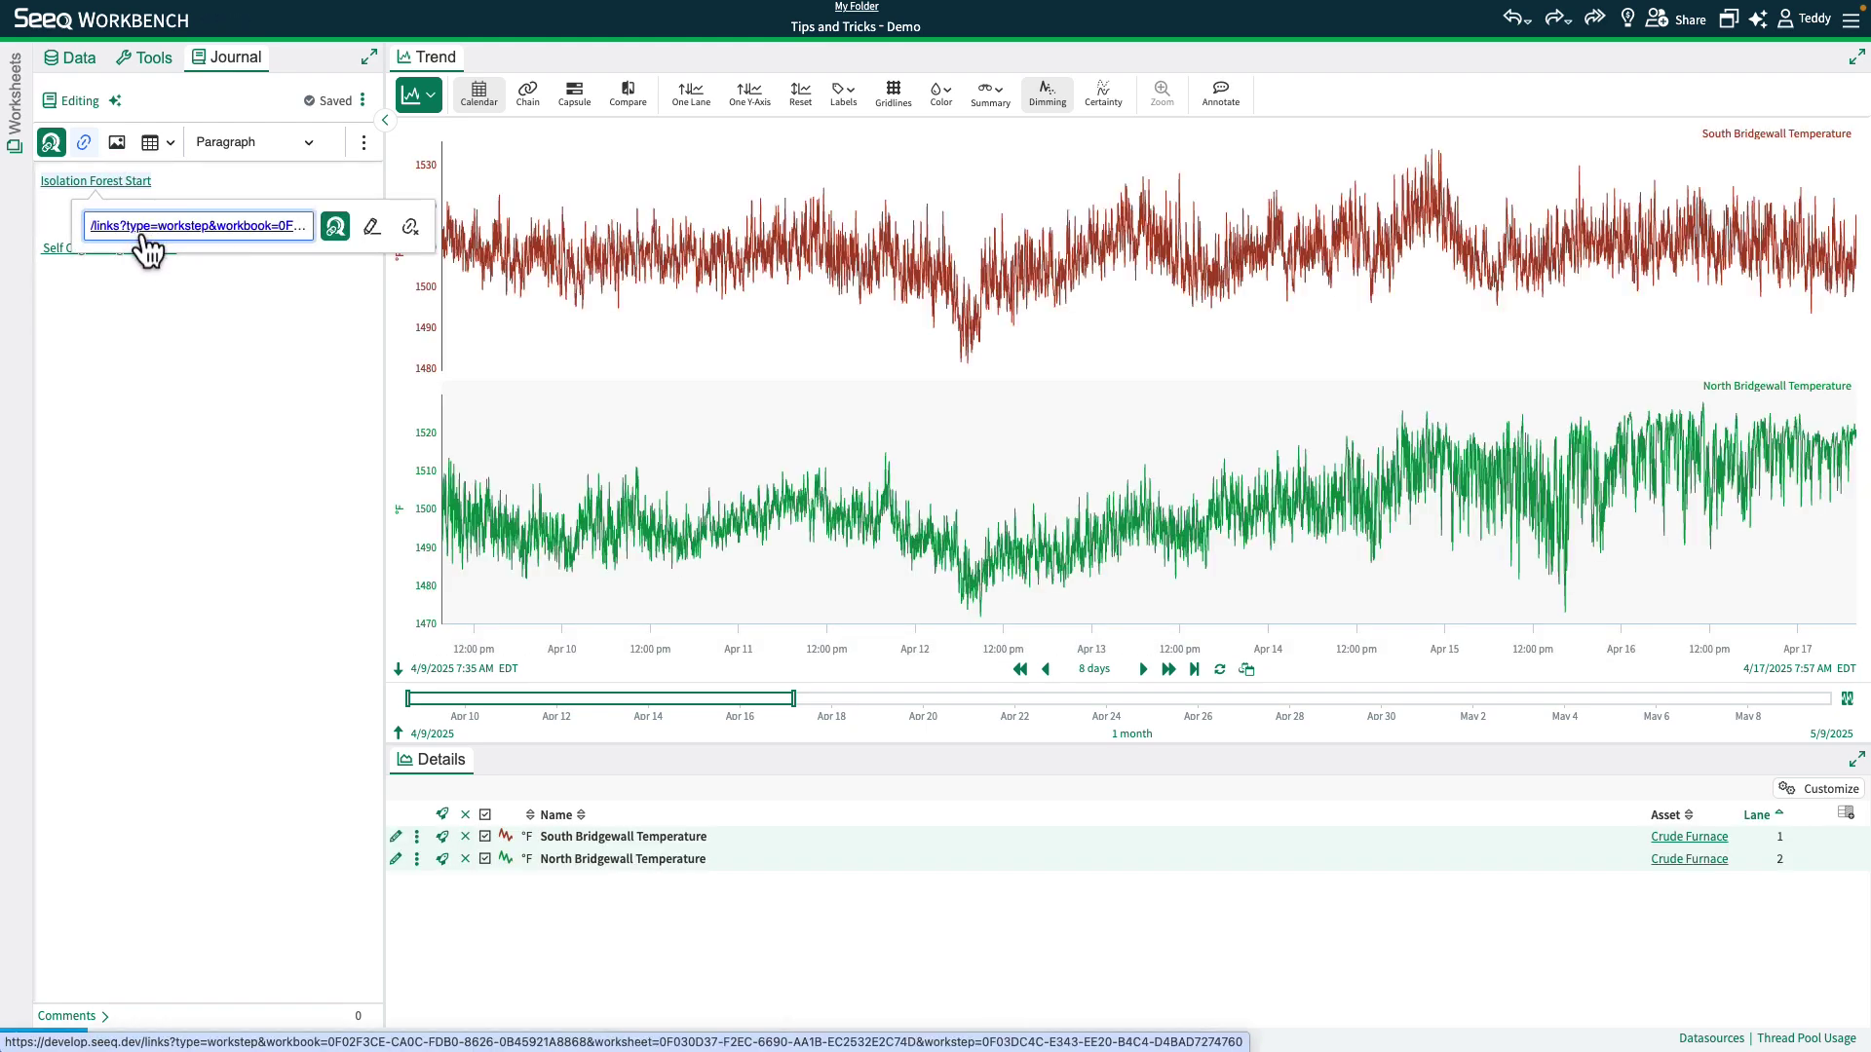
Step: Display South versus North Bridgewall Temperature as an XY Plot scatter
{"action": "left_click", "coordinate": [154, 58]}
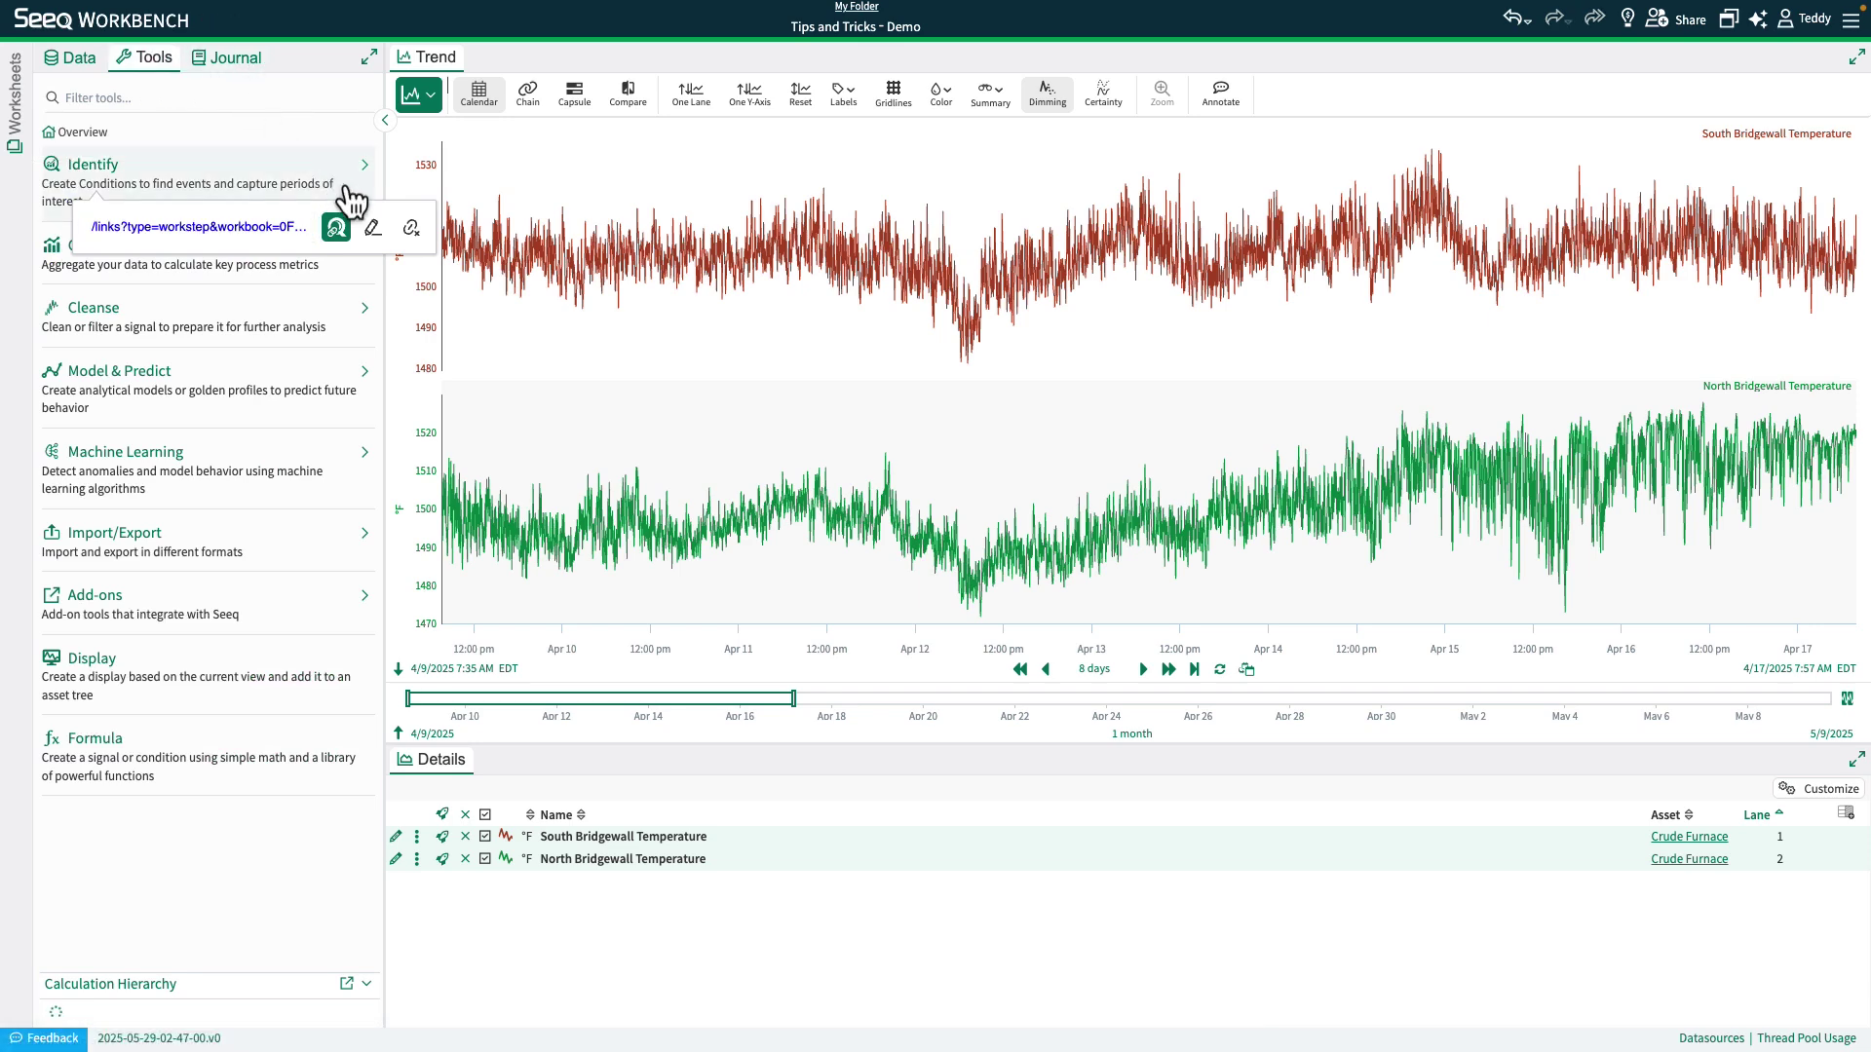
{"action": "left_click", "coordinate": [429, 95]}
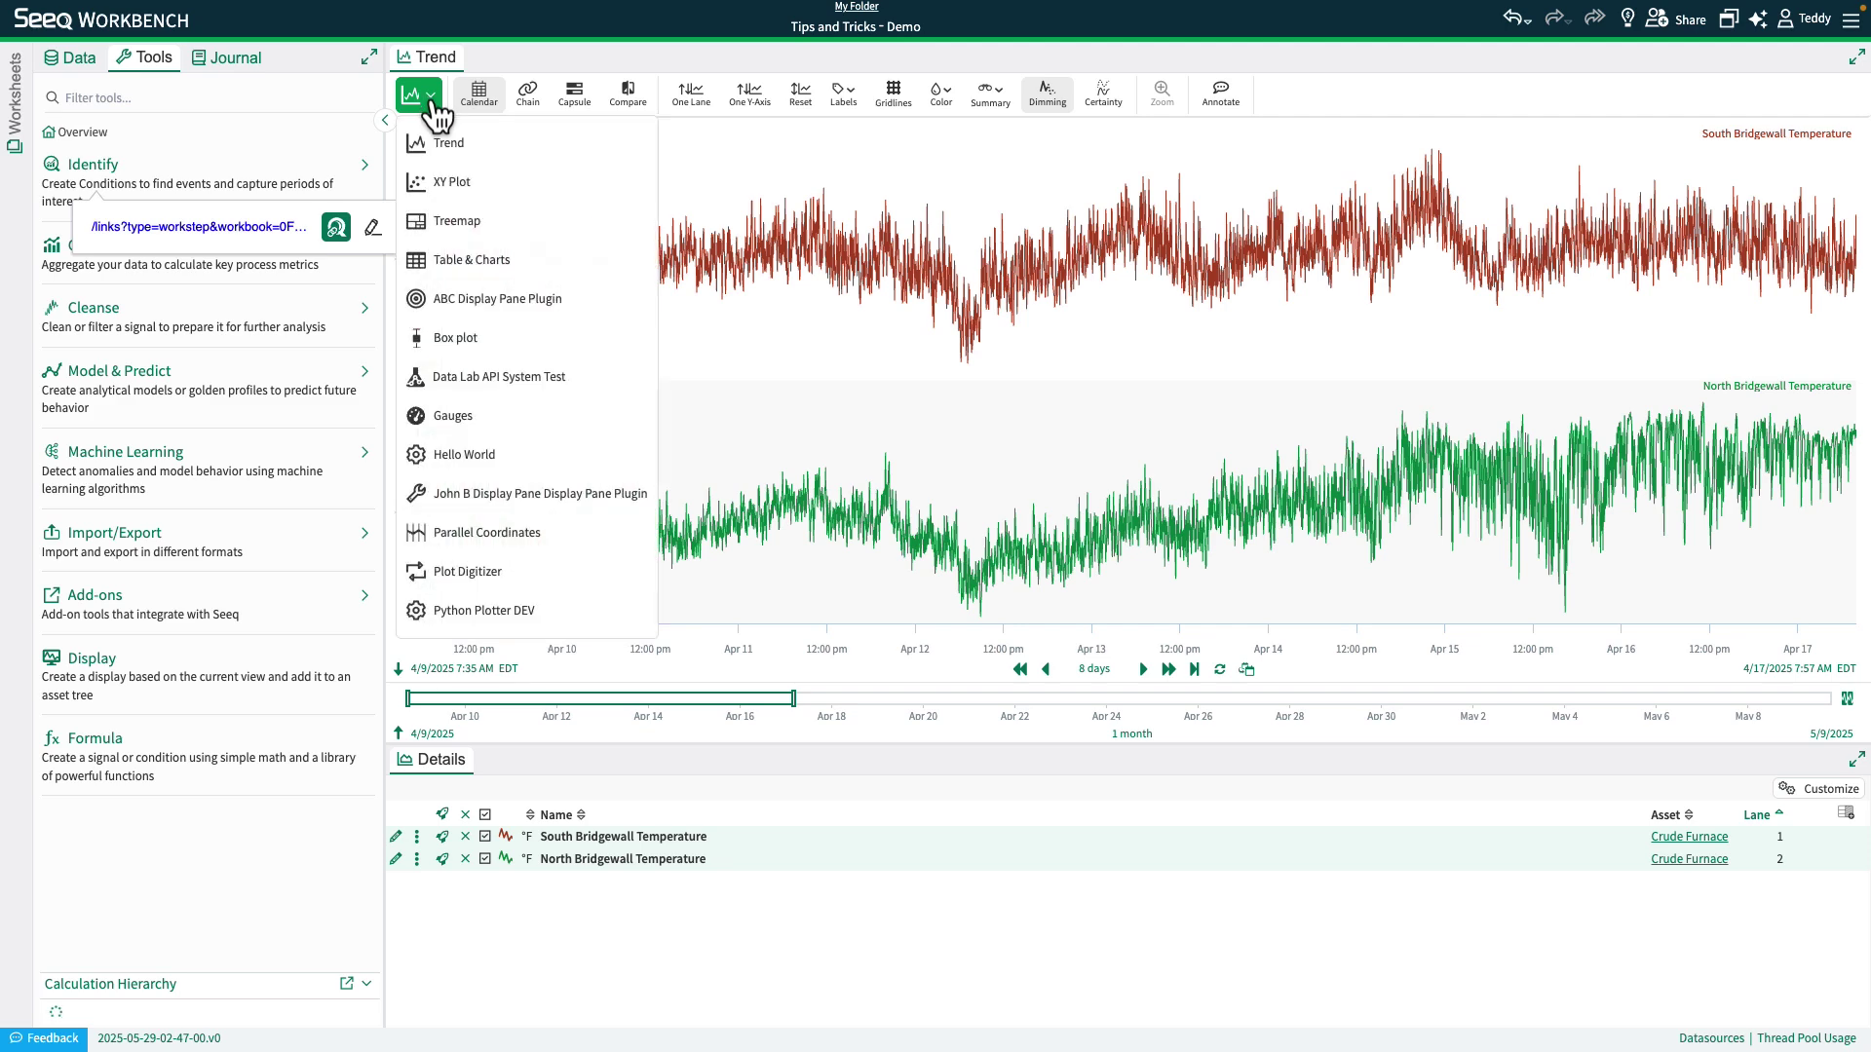
{"action": "left_click", "coordinate": [451, 183]}
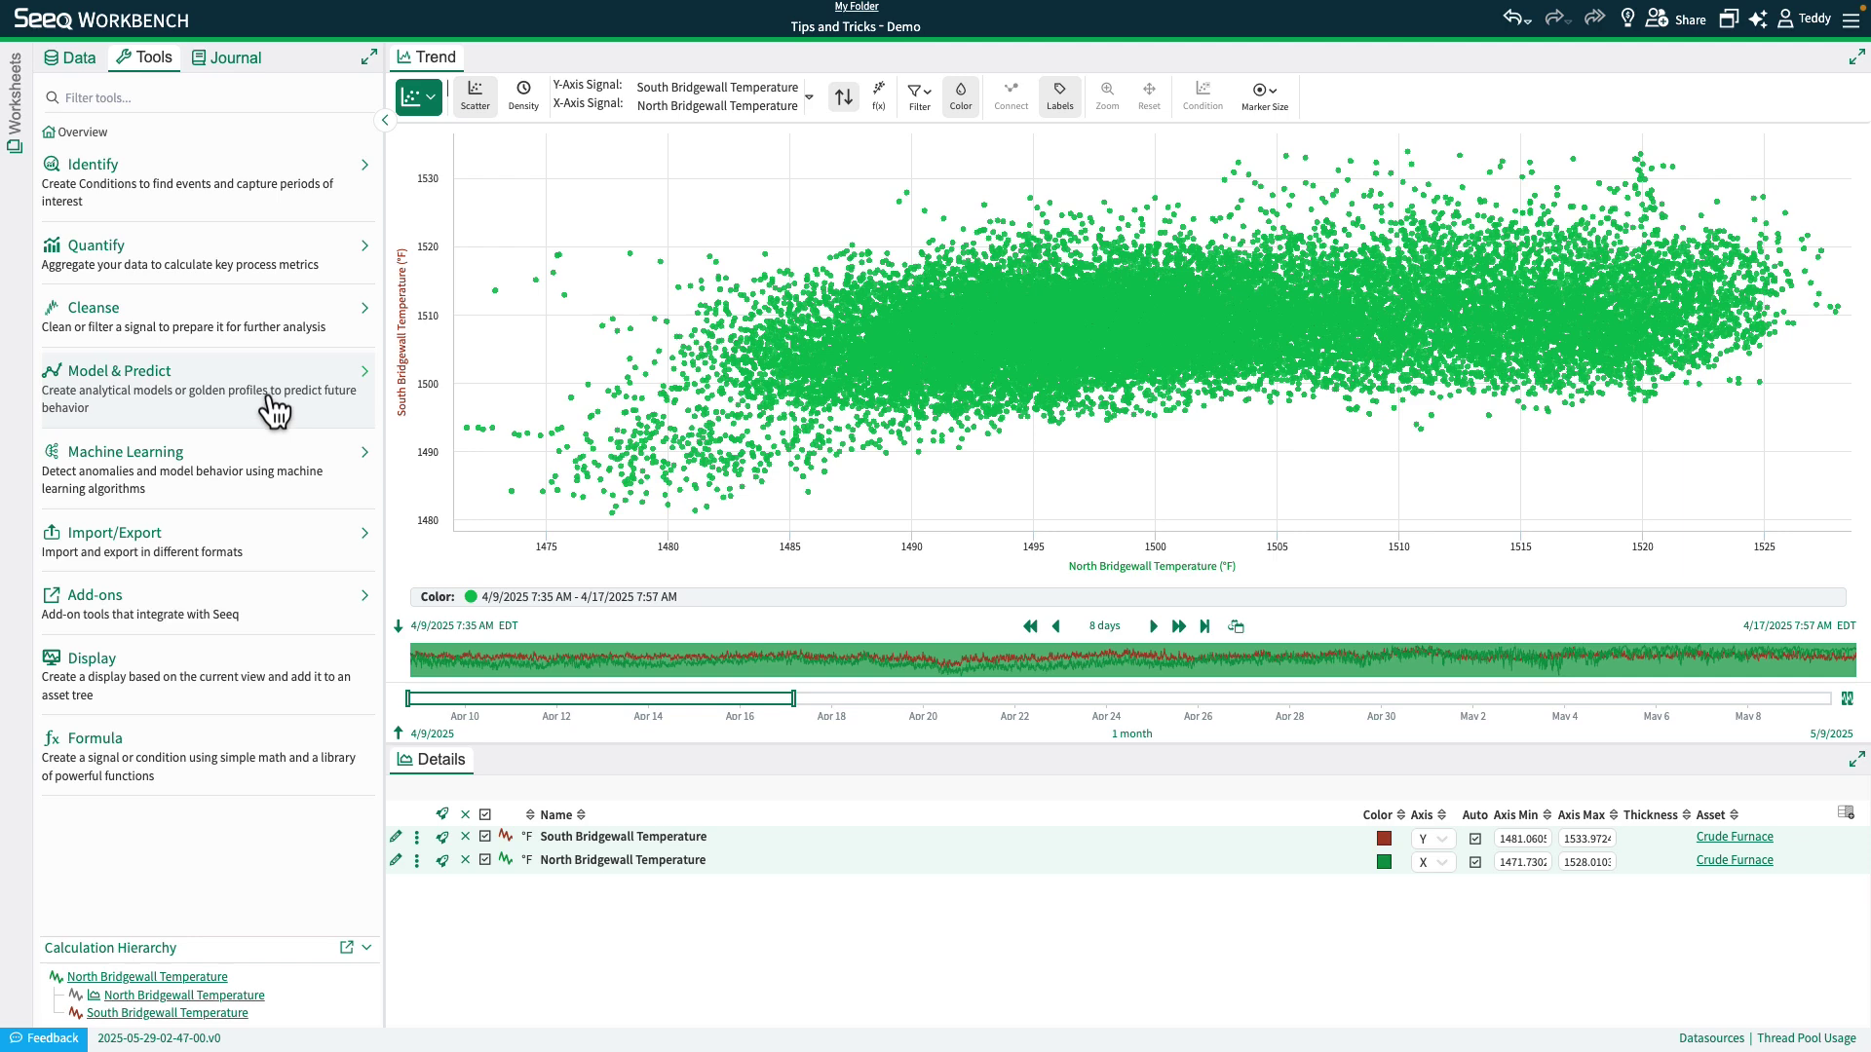
Step: Create an Isolation Forest named 'Isolation Forest Demo' with South and North Bridgewall Temperature as inputs
{"action": "left_click", "coordinate": [252, 481]}
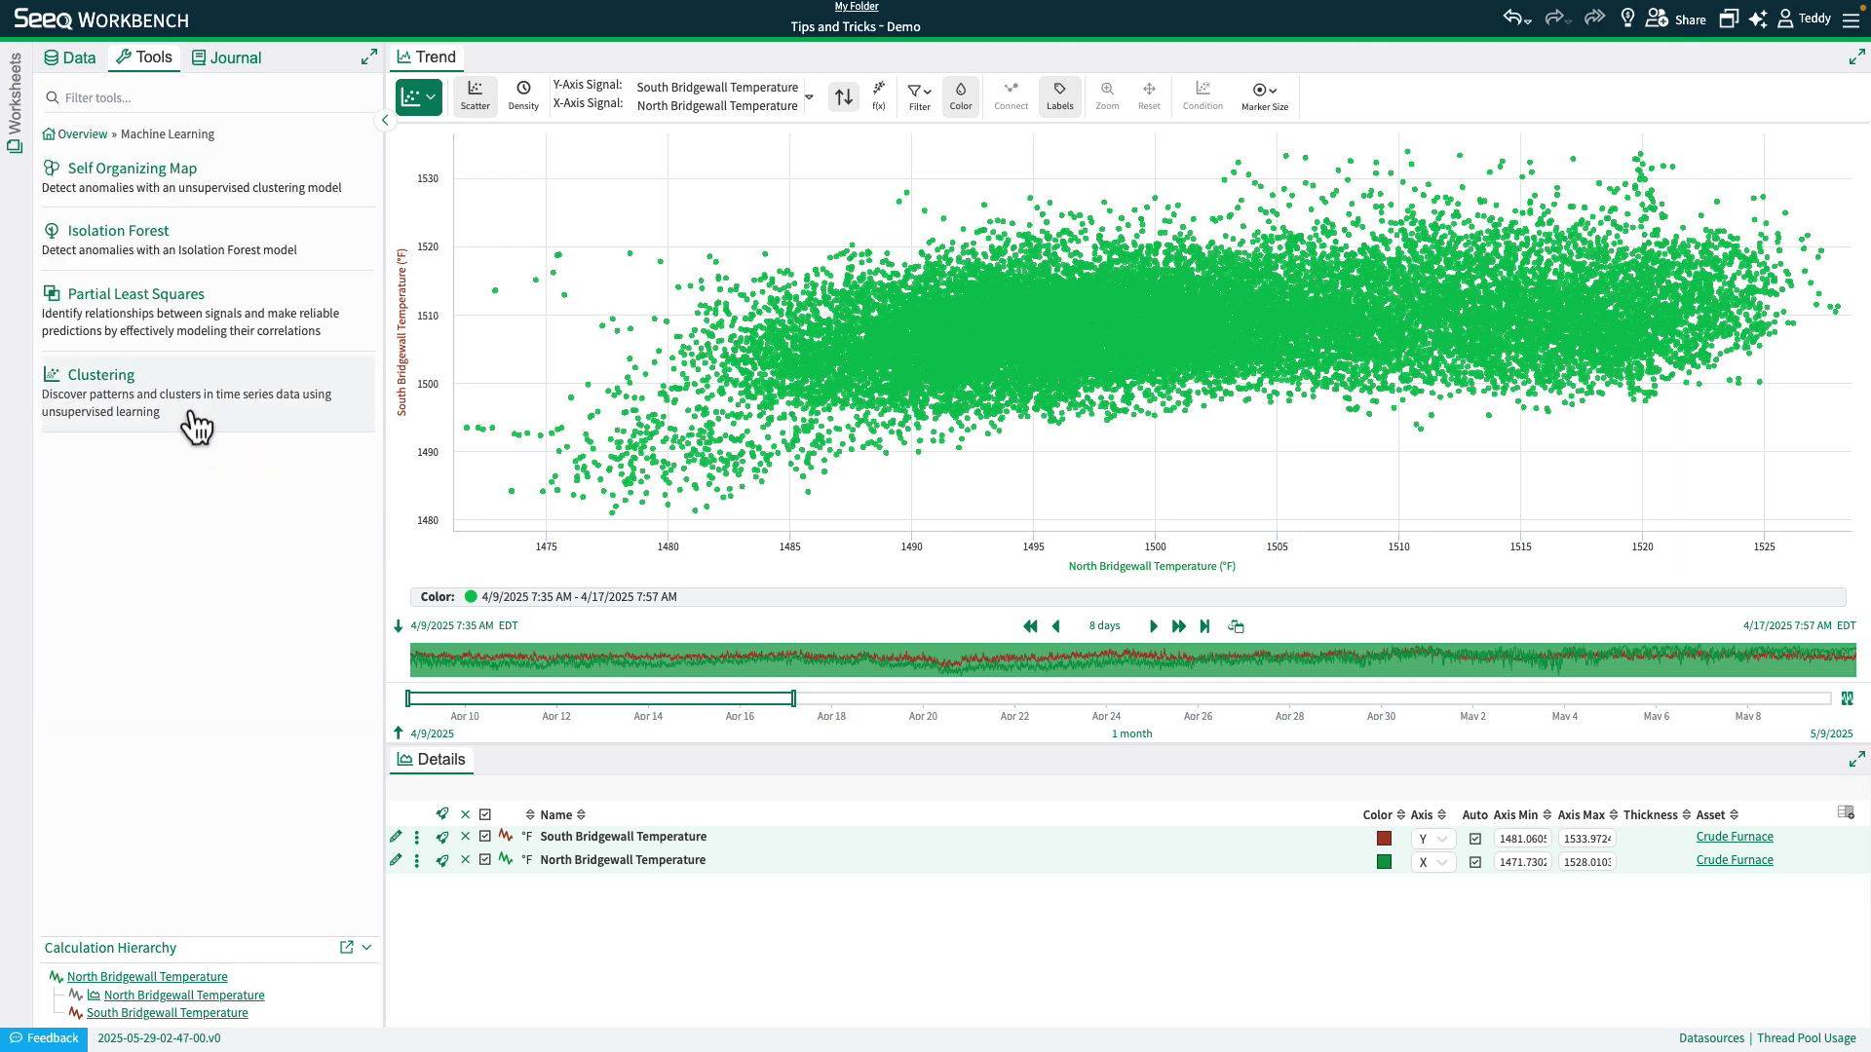
{"action": "left_click", "coordinate": [211, 259]}
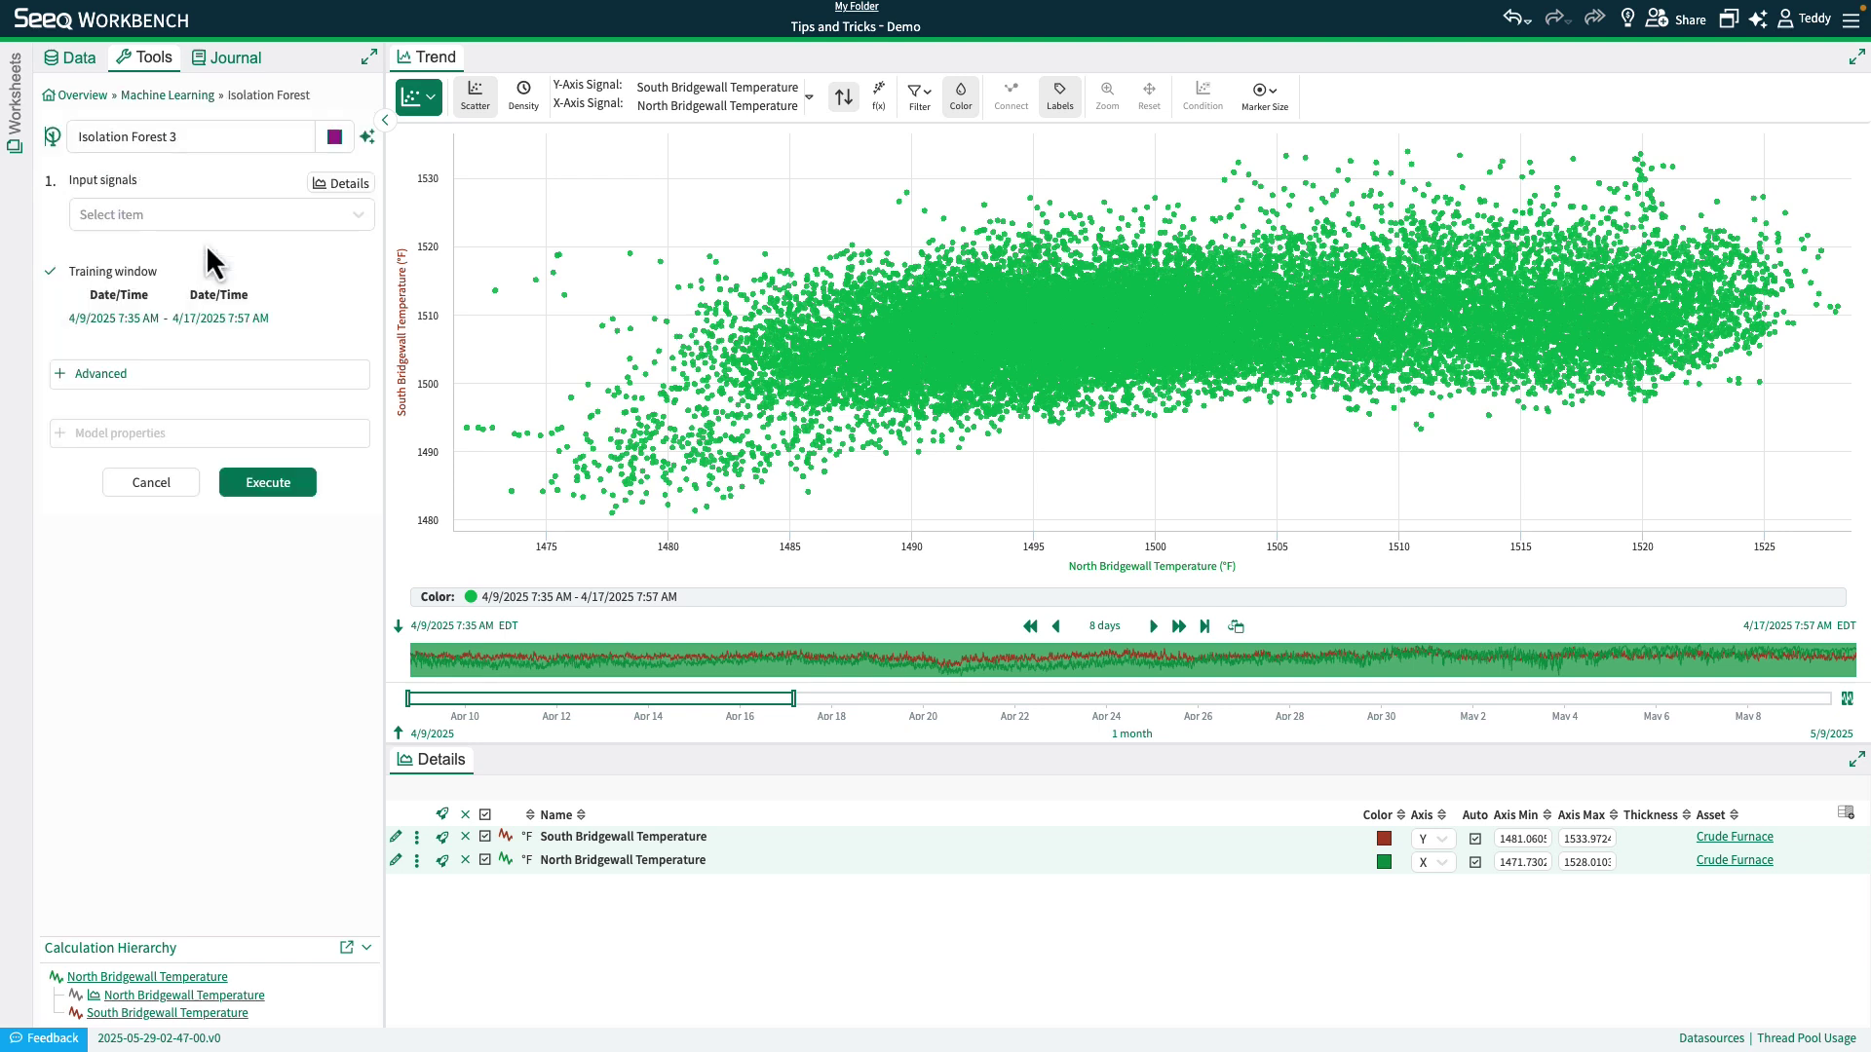
{"action": "left_click", "coordinate": [215, 136]}
{"action": "left_click", "coordinate": [215, 137]}
{"action": "key", "text": "BackSpace"}
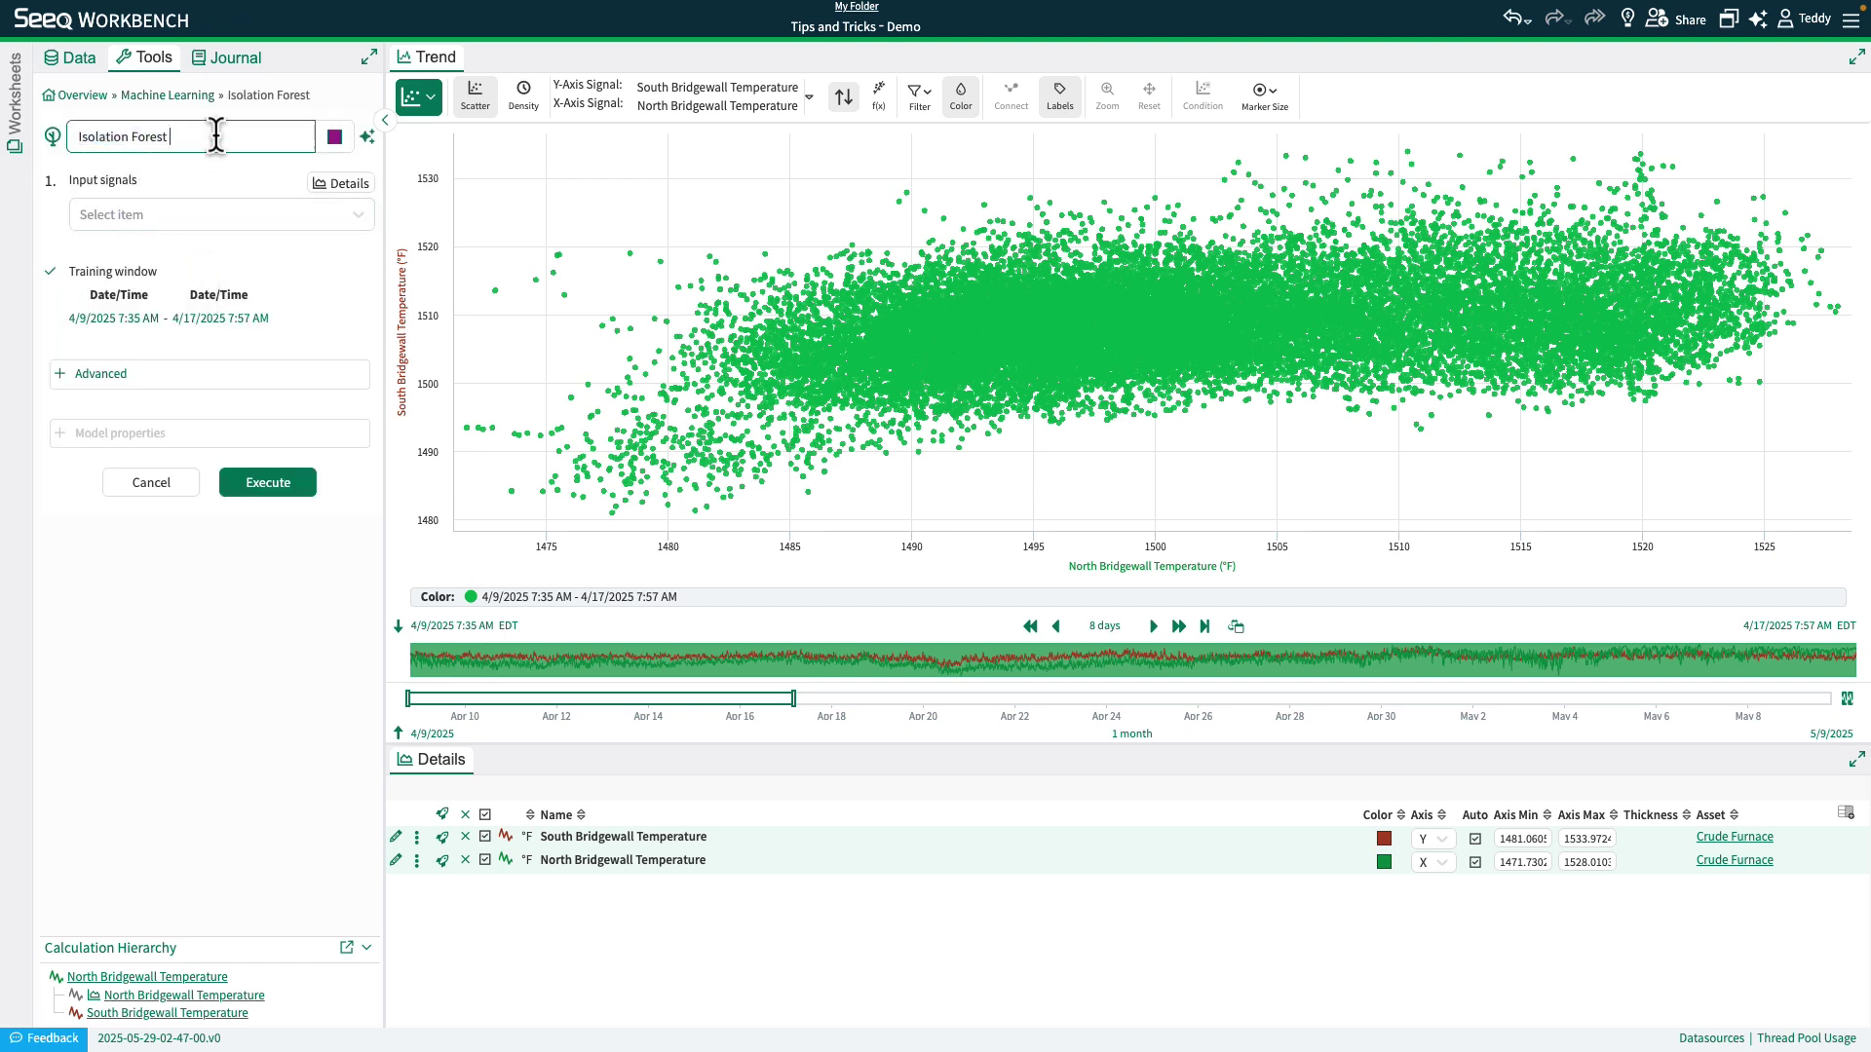
{"action": "type", "text": "Demo"}
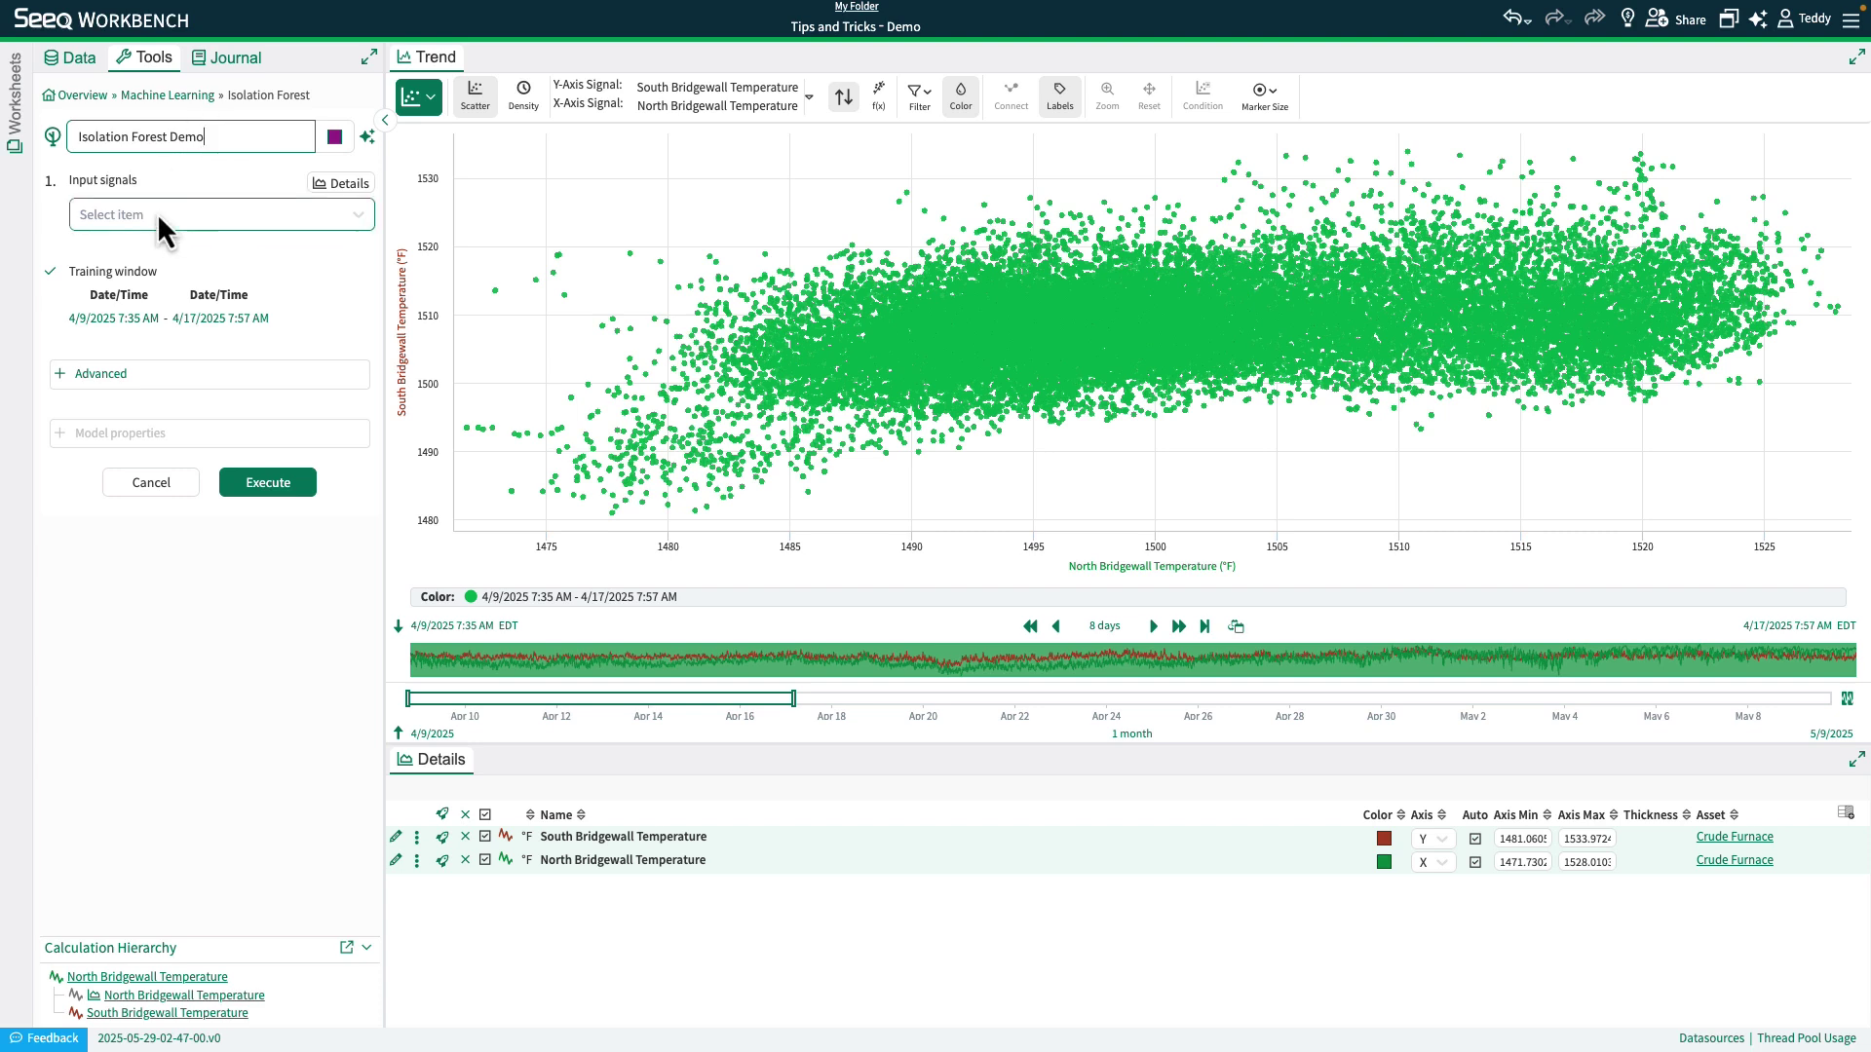
{"action": "left_click", "coordinate": [336, 185]}
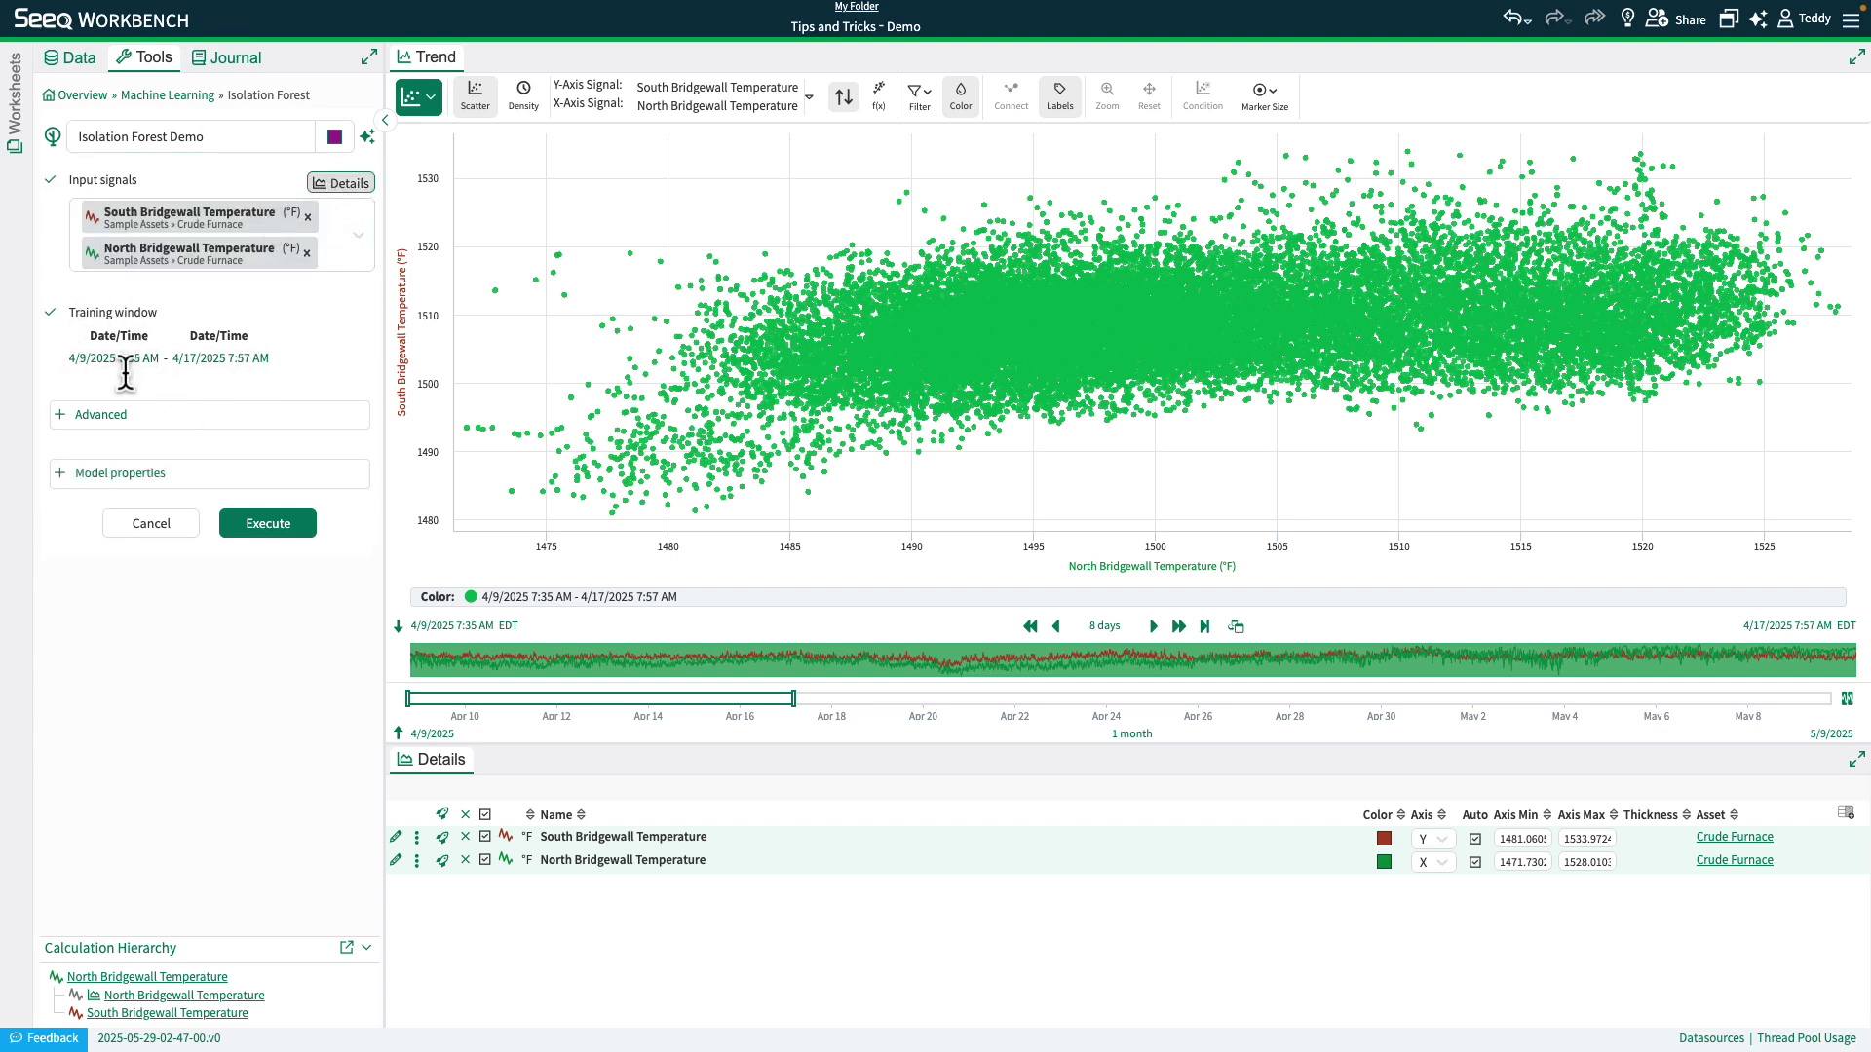
Step: Expand Advanced and Additional training configuration to show estimators, contamination and bootstrap settings
{"action": "left_click", "coordinate": [100, 429]}
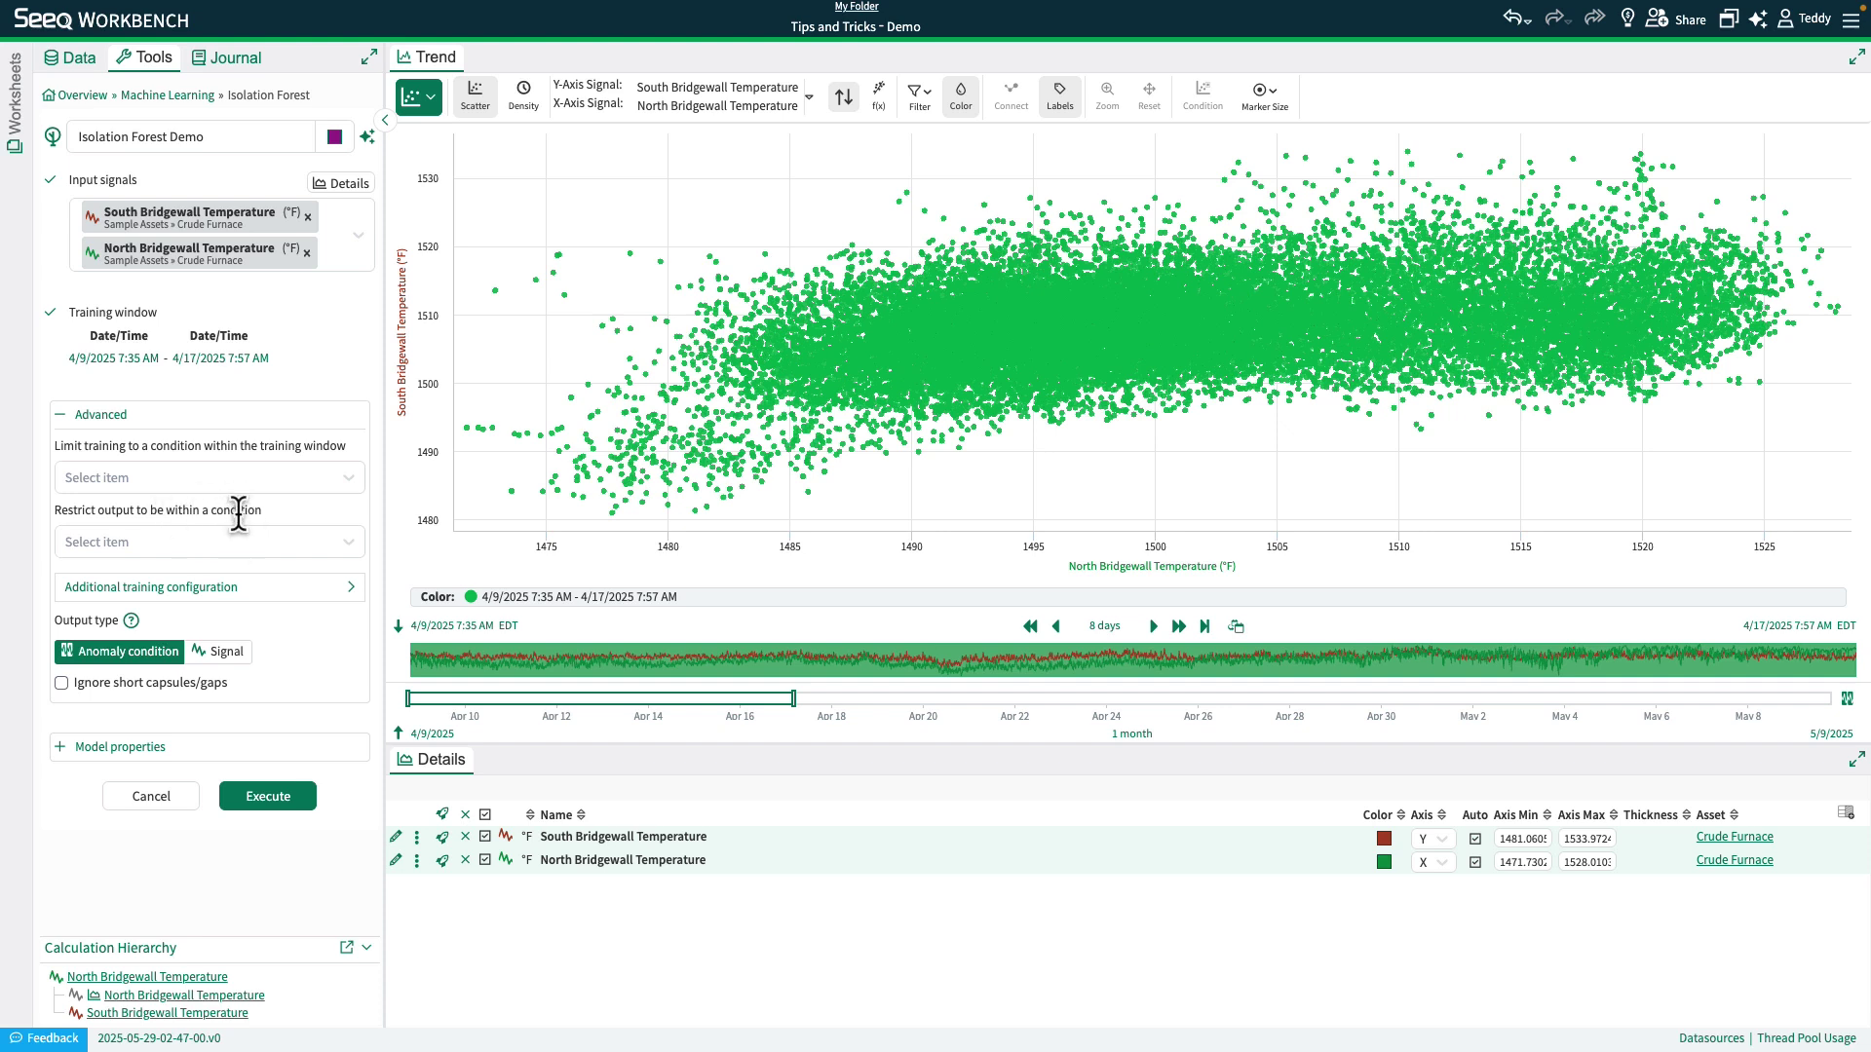
{"action": "left_click", "coordinate": [200, 603]}
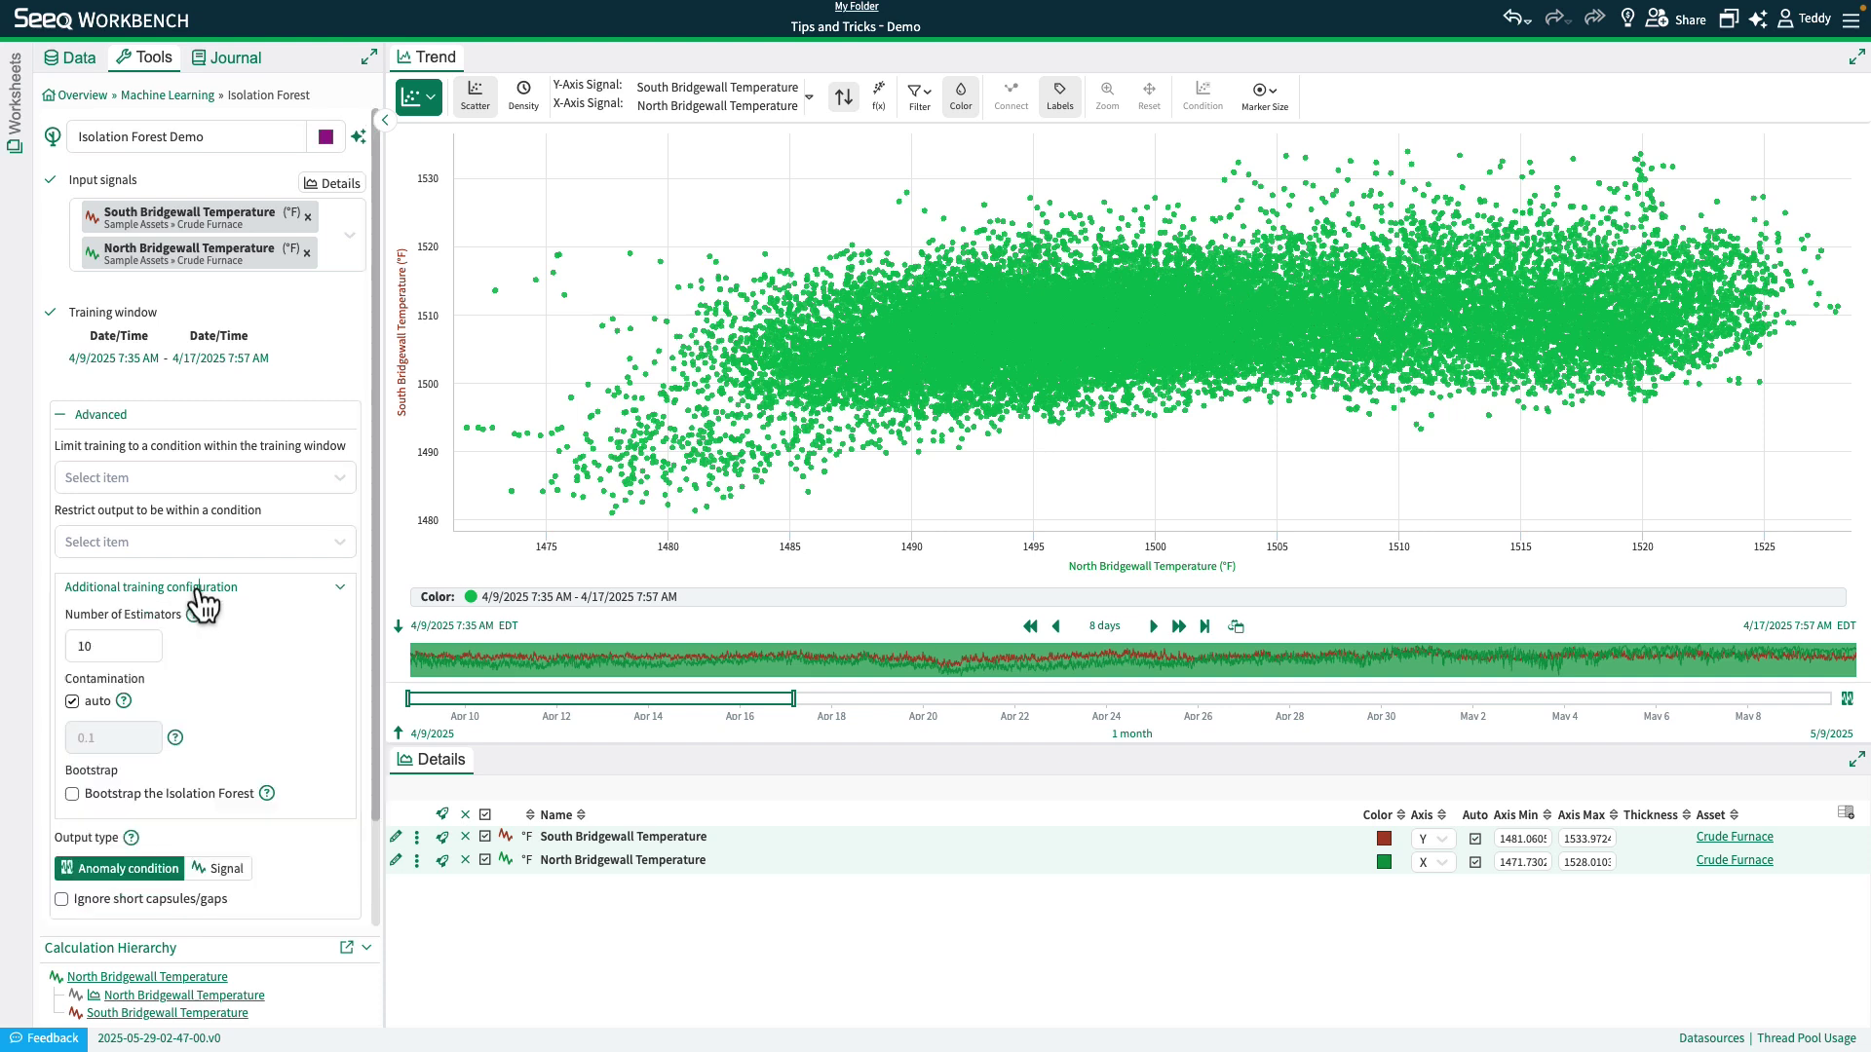
Step: Set Number of Estimators to 15 and replace automatic contamination with 0.01
{"action": "left_click", "coordinate": [92, 646]}
{"action": "type", "text": "5"}
{"action": "mouse_move", "coordinate": [194, 618]}
{"action": "left_click_drag", "start_coordinate": [66, 678], "coordinate": [148, 680]}
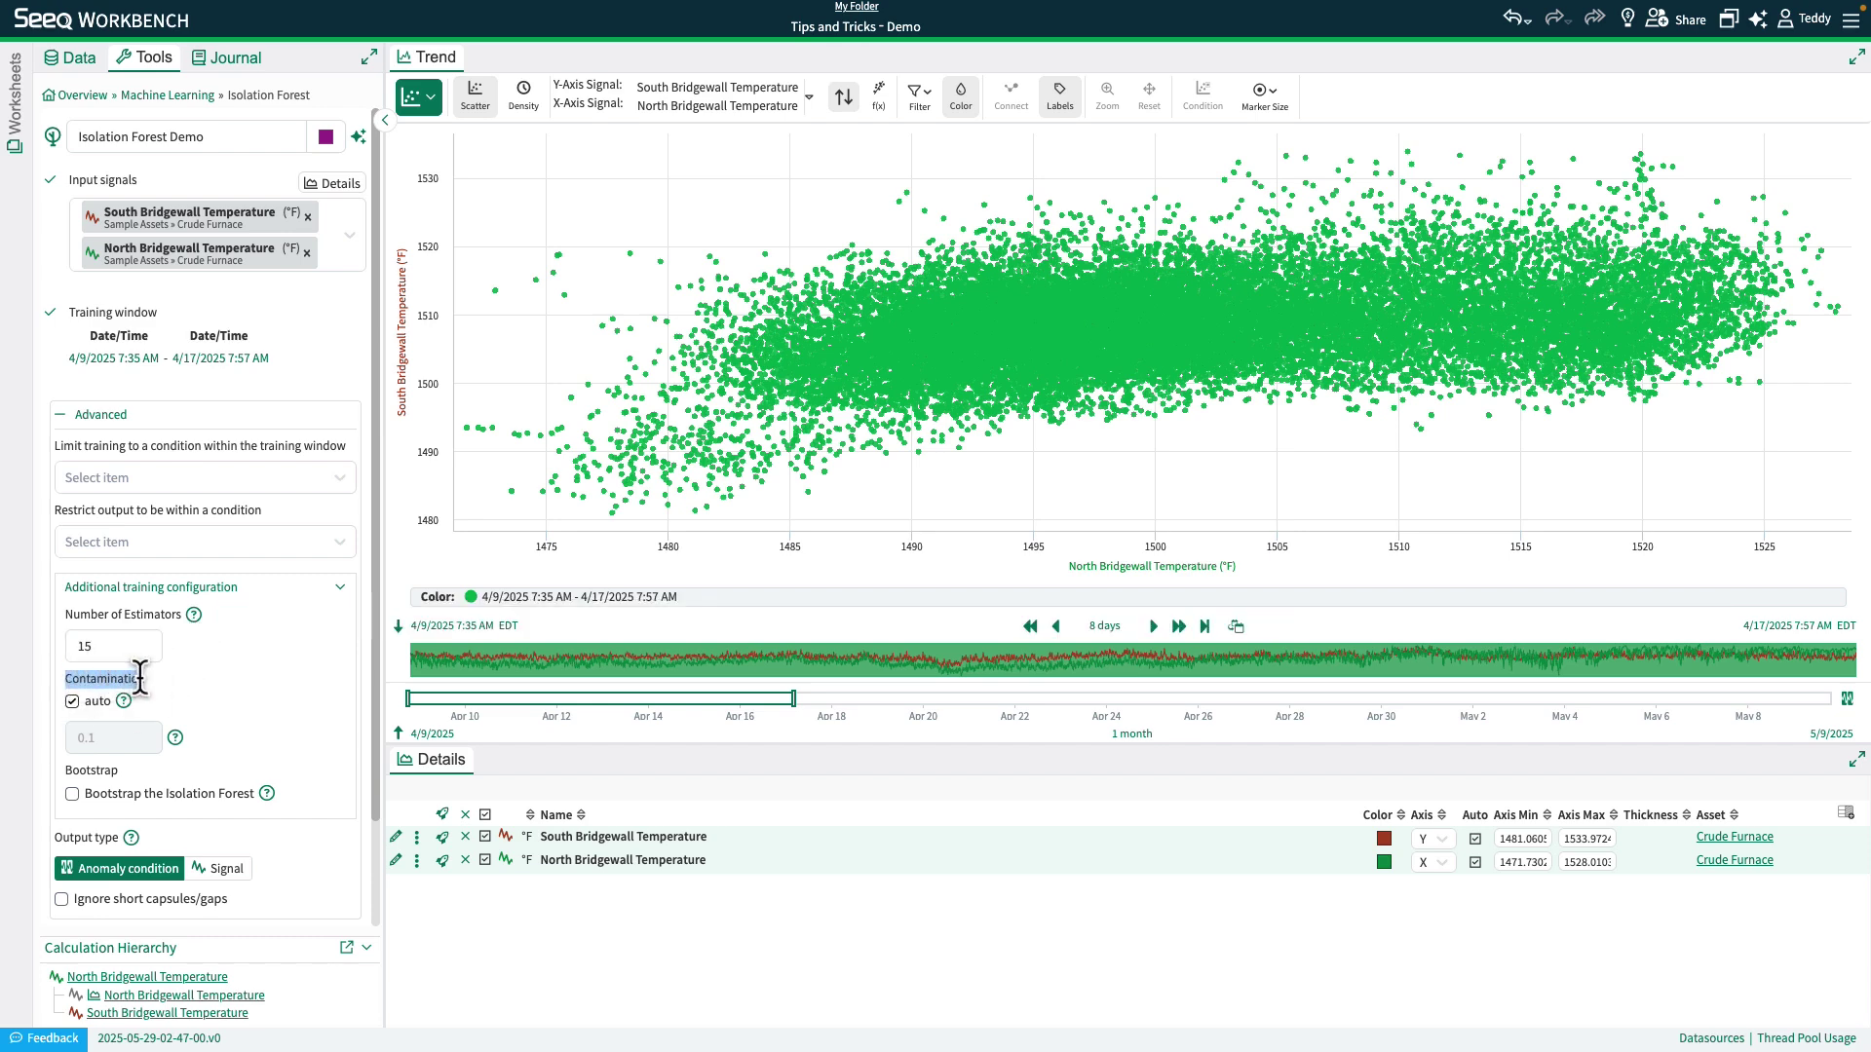
{"action": "left_click", "coordinate": [72, 701]}
{"action": "left_click", "coordinate": [88, 729]}
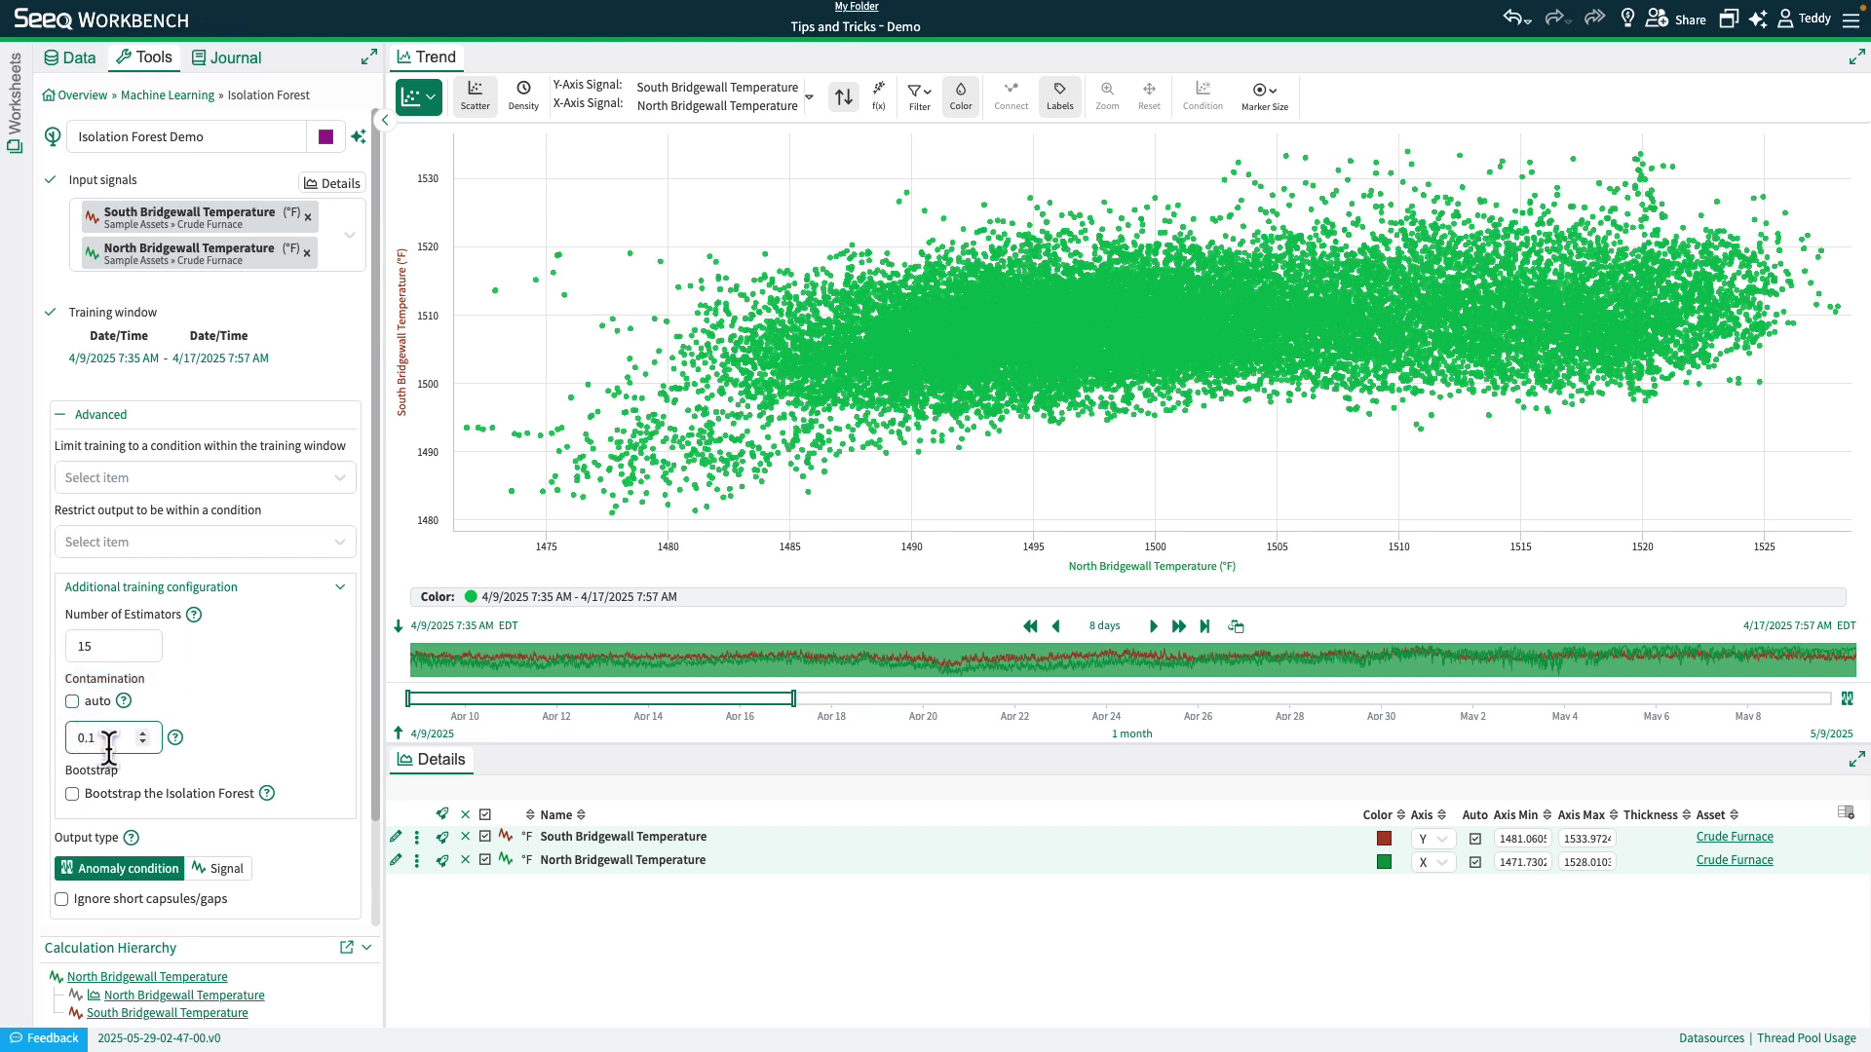
{"action": "type", "text": "0"}
{"action": "left_click", "coordinate": [206, 698]}
Step: Enable ignoring short capsules under 30 minutes and gaps under 20 minutes
{"action": "scroll", "coordinate": [191, 694], "scroll_direction": "down", "scroll_amount": 1}
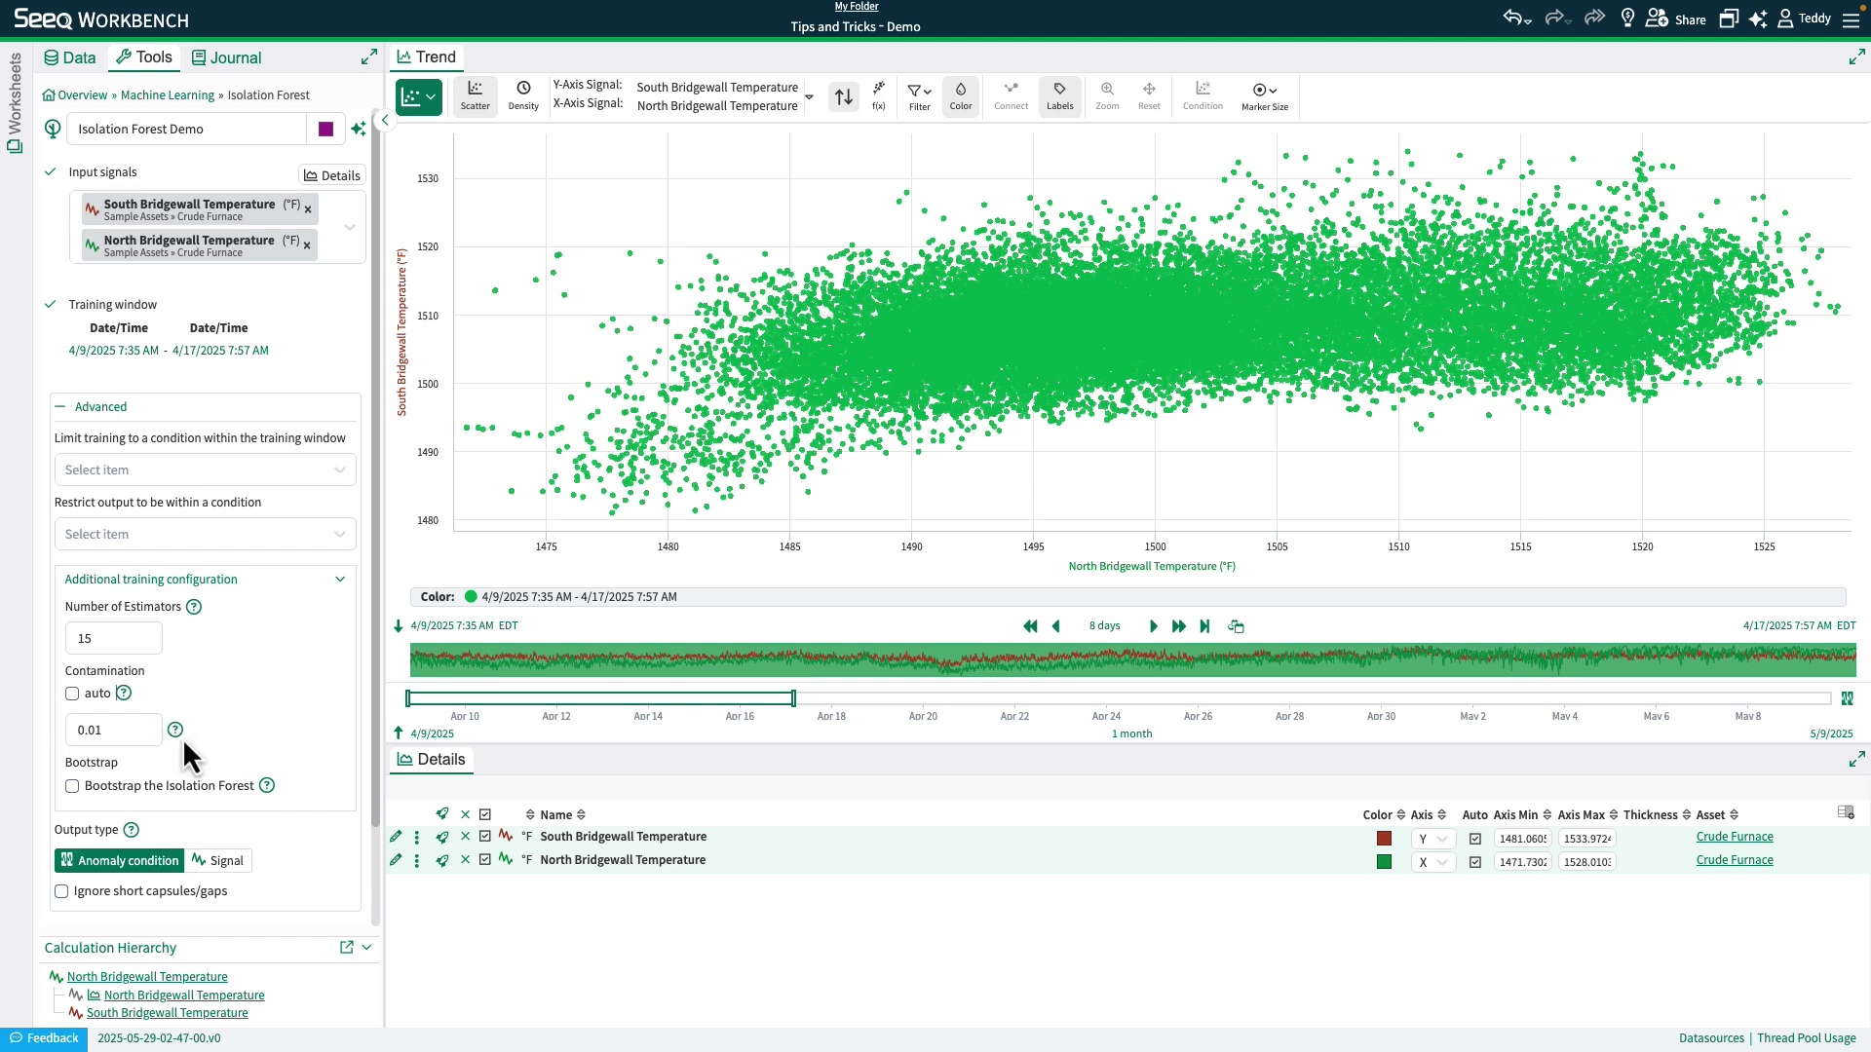
{"action": "left_click", "coordinate": [62, 892]}
{"action": "scroll", "coordinate": [237, 756], "scroll_direction": "down", "scroll_amount": 3}
{"action": "left_click", "coordinate": [98, 710]}
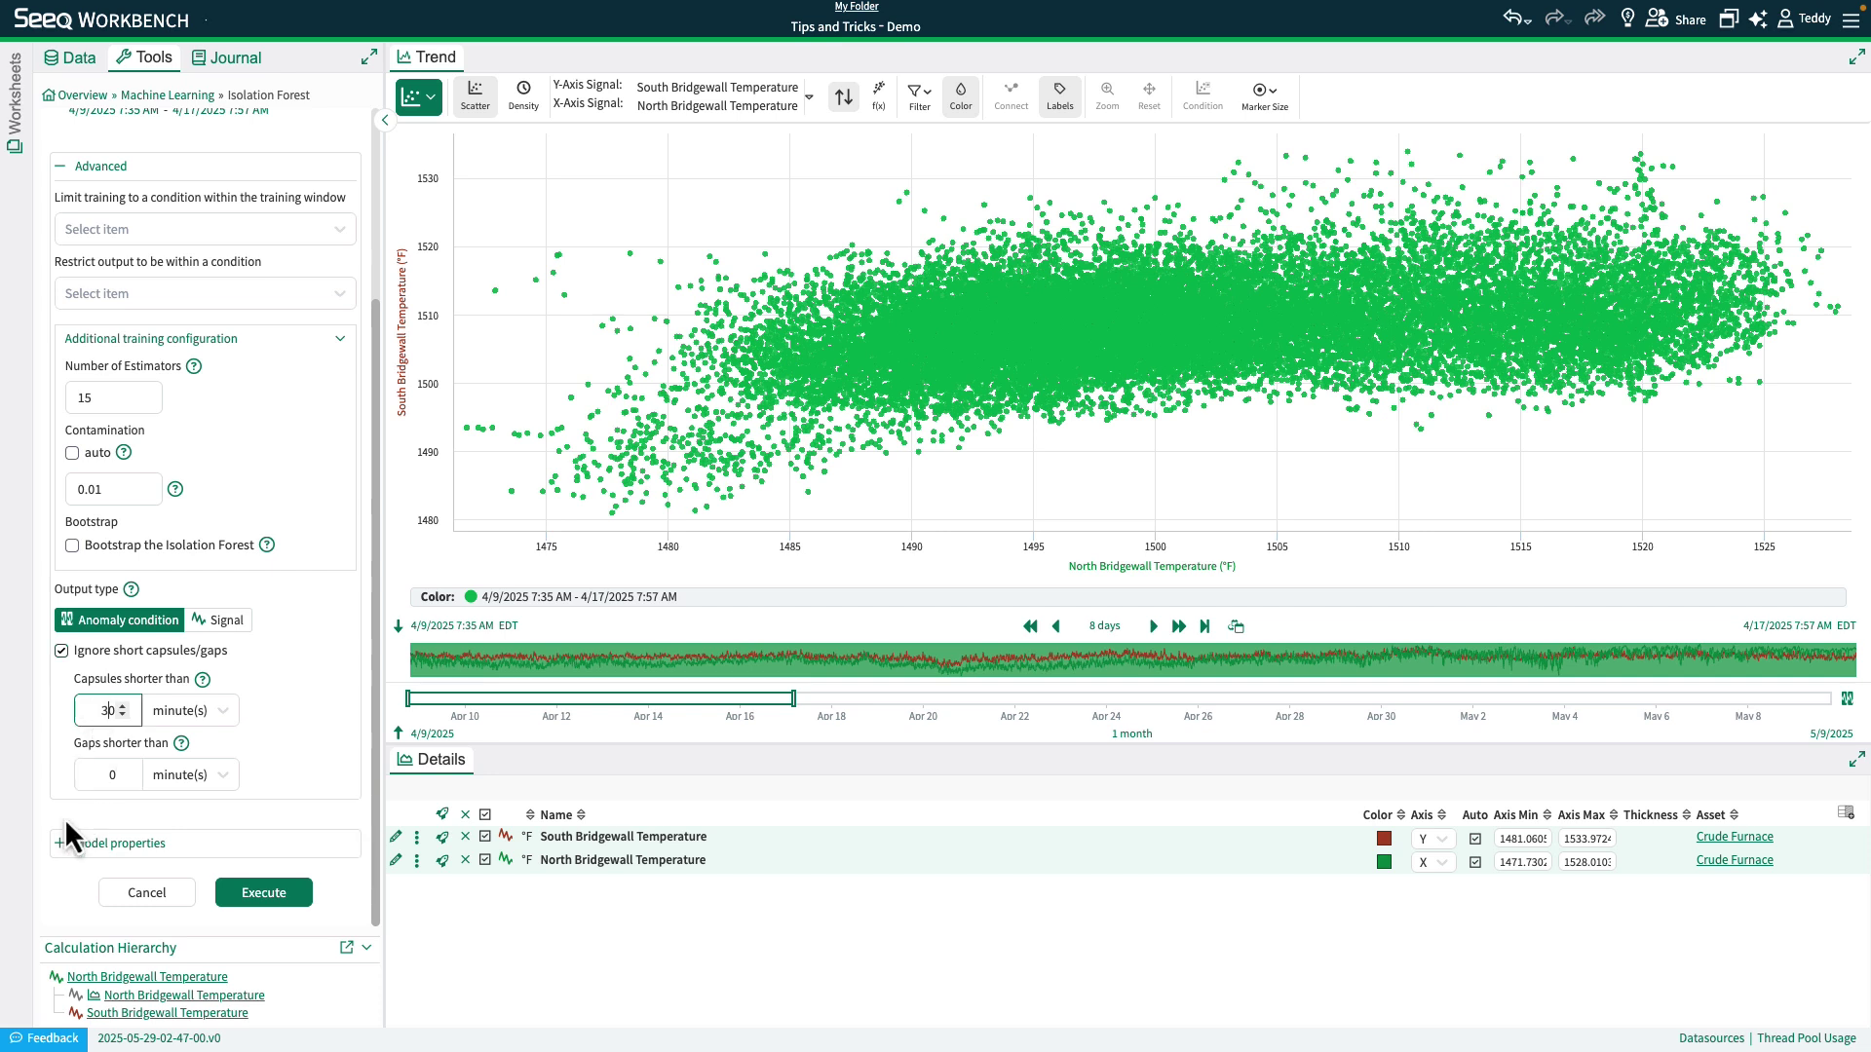
{"action": "left_click", "coordinate": [102, 778]}
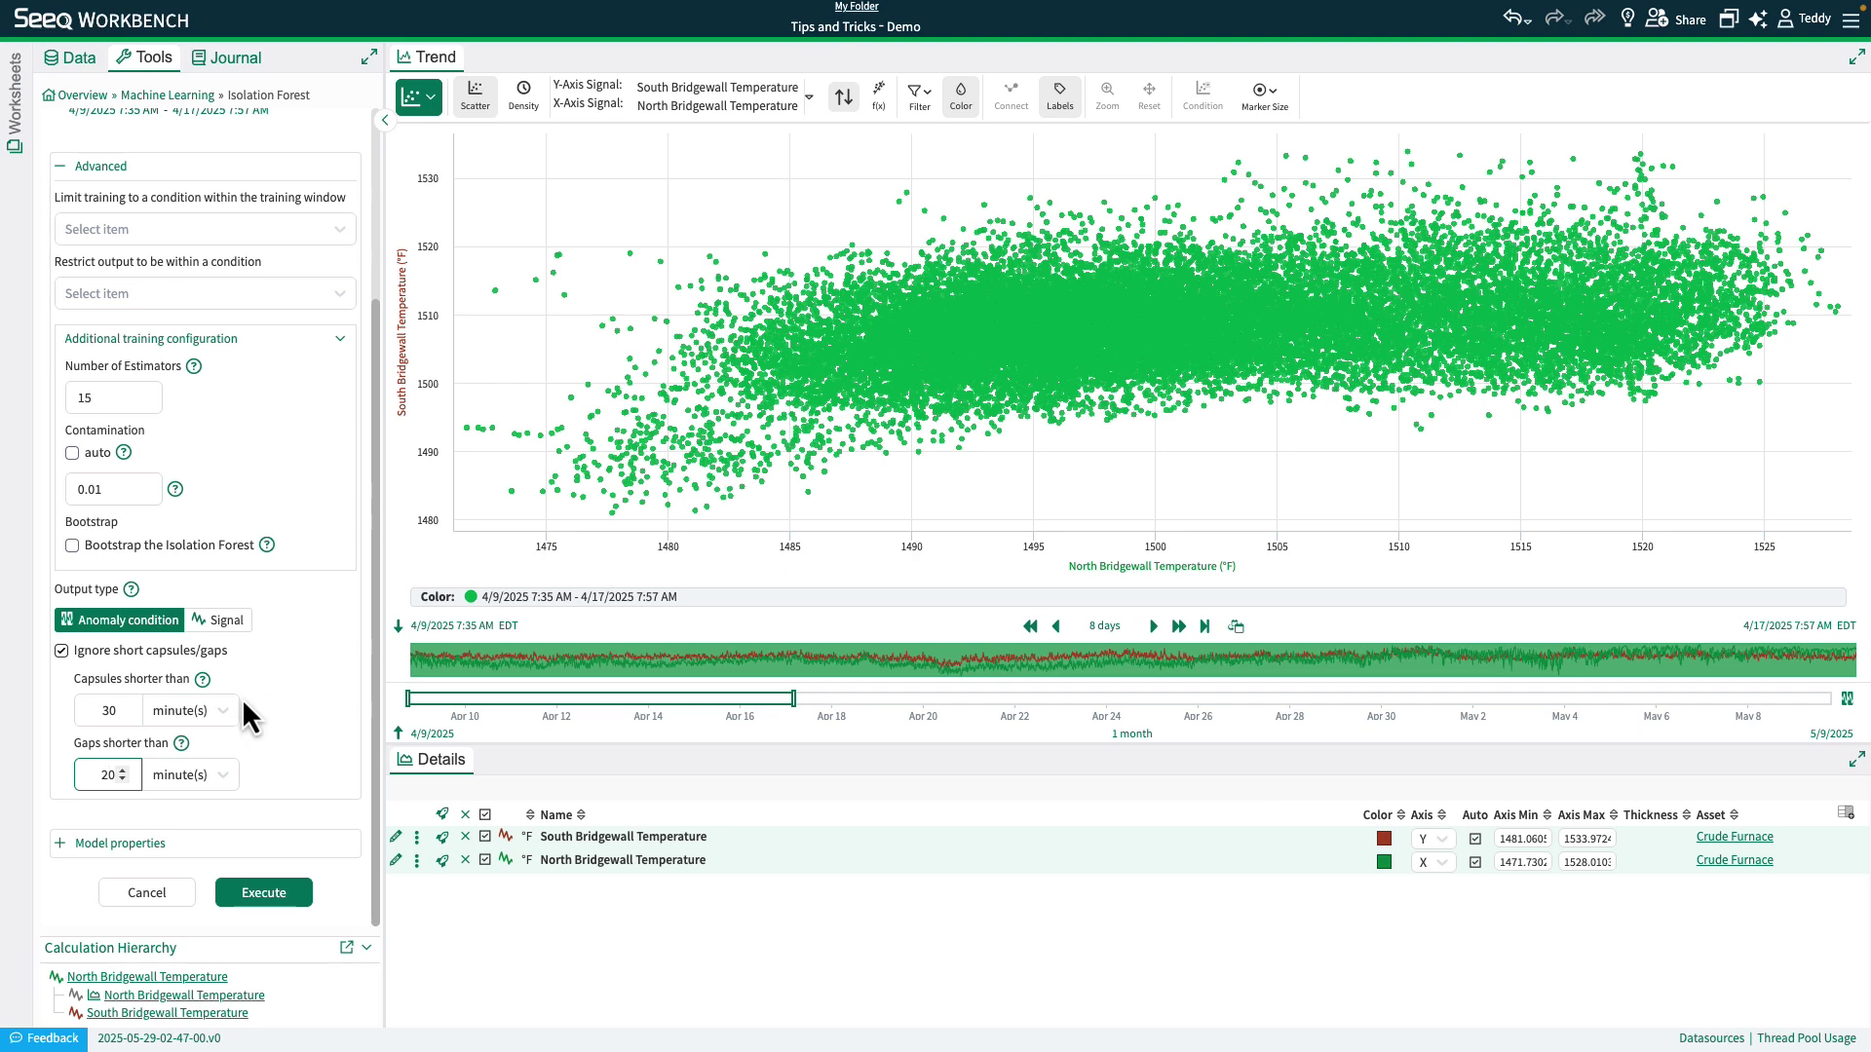
Step: Execute the model and colour the scatter points by the Isolation Forest Demo condition
{"action": "left_click", "coordinate": [261, 899]}
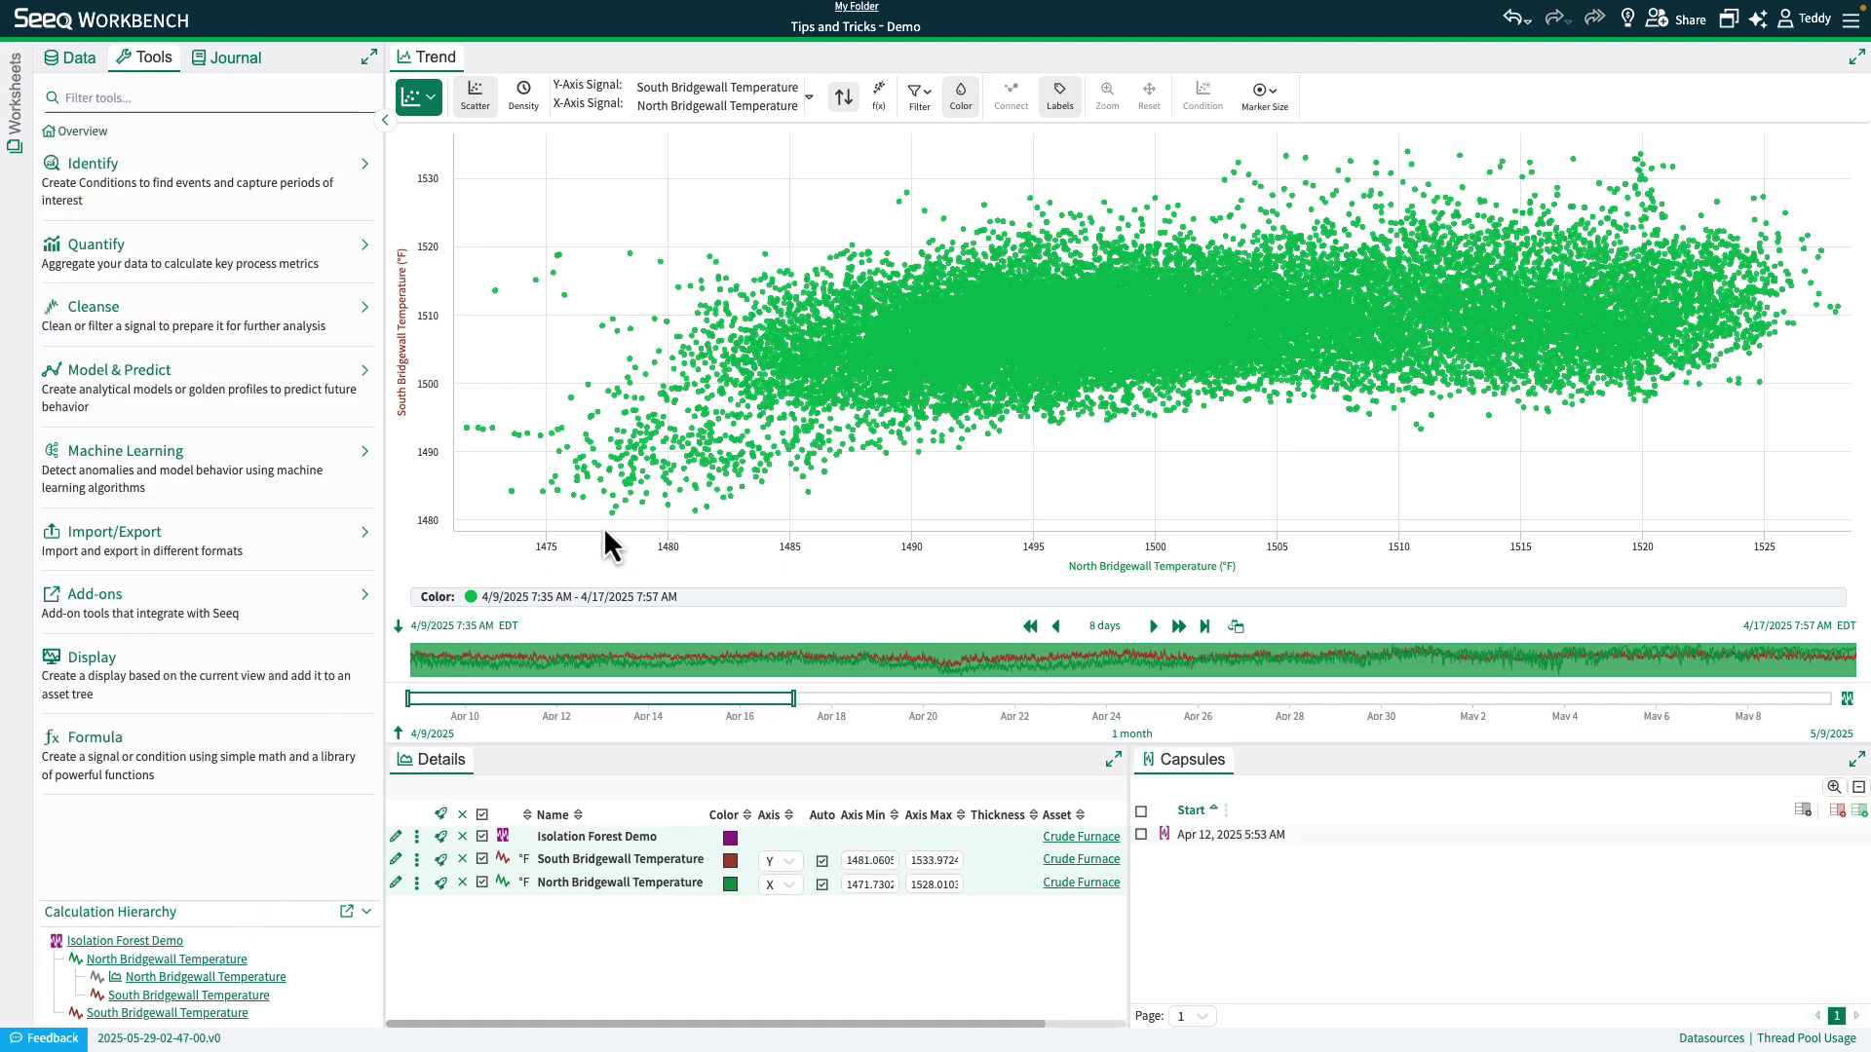
{"action": "left_click", "coordinate": [961, 95]}
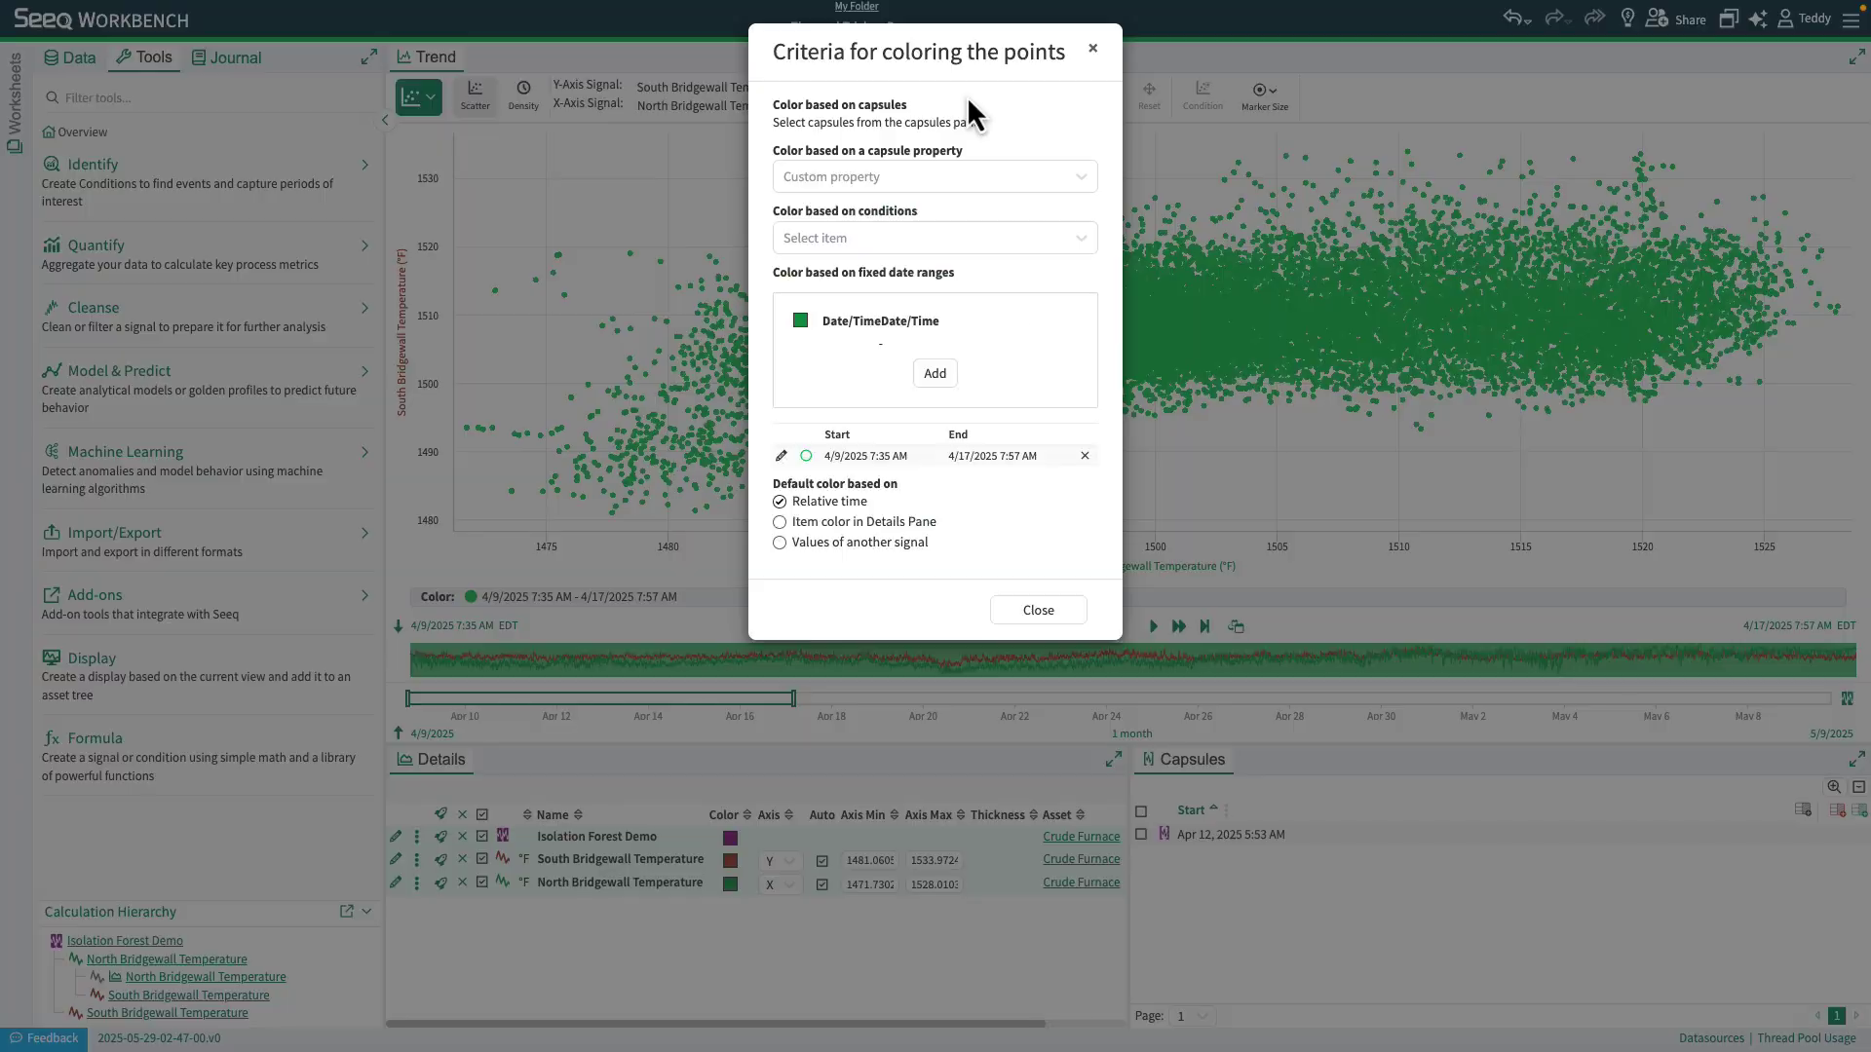
{"action": "left_click", "coordinate": [920, 236]}
{"action": "left_click", "coordinate": [867, 300]}
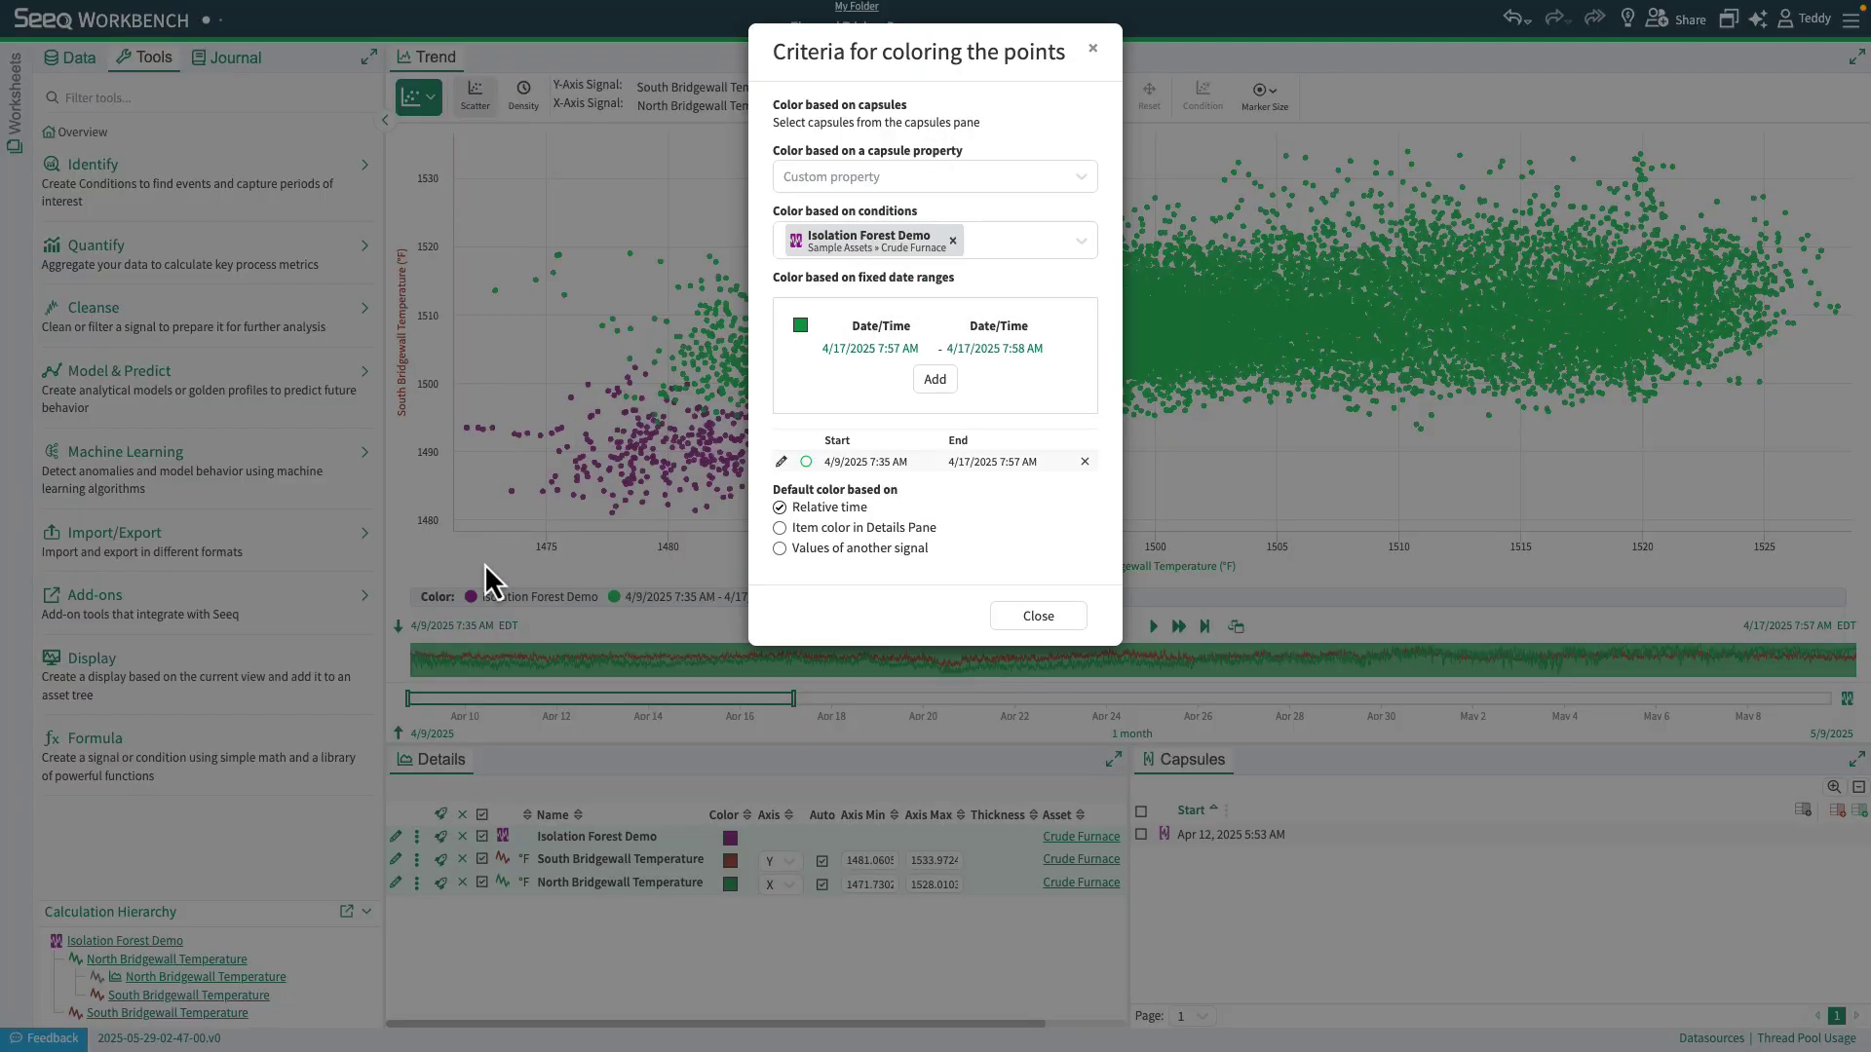
{"action": "left_click", "coordinate": [1092, 47]}
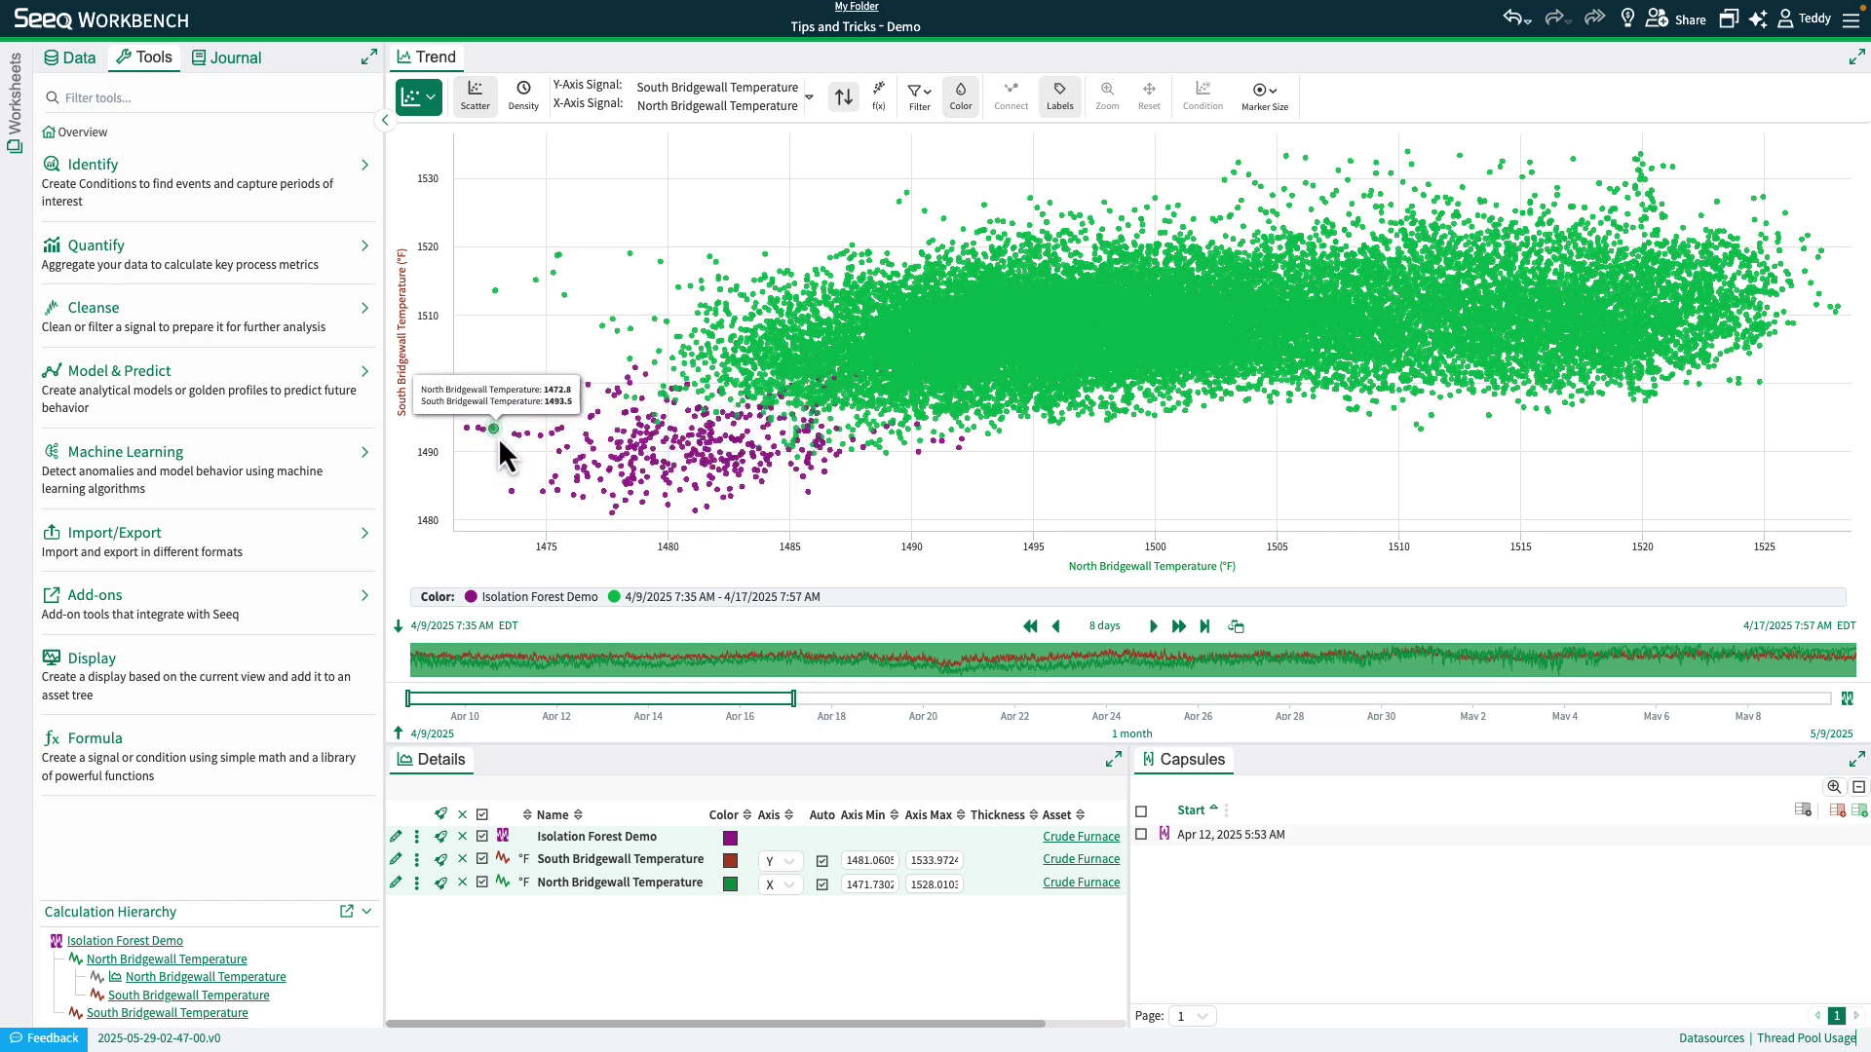
Step: Change the display type from XY Plot to Trend to show both temperatures over time
{"action": "left_click", "coordinate": [430, 106]}
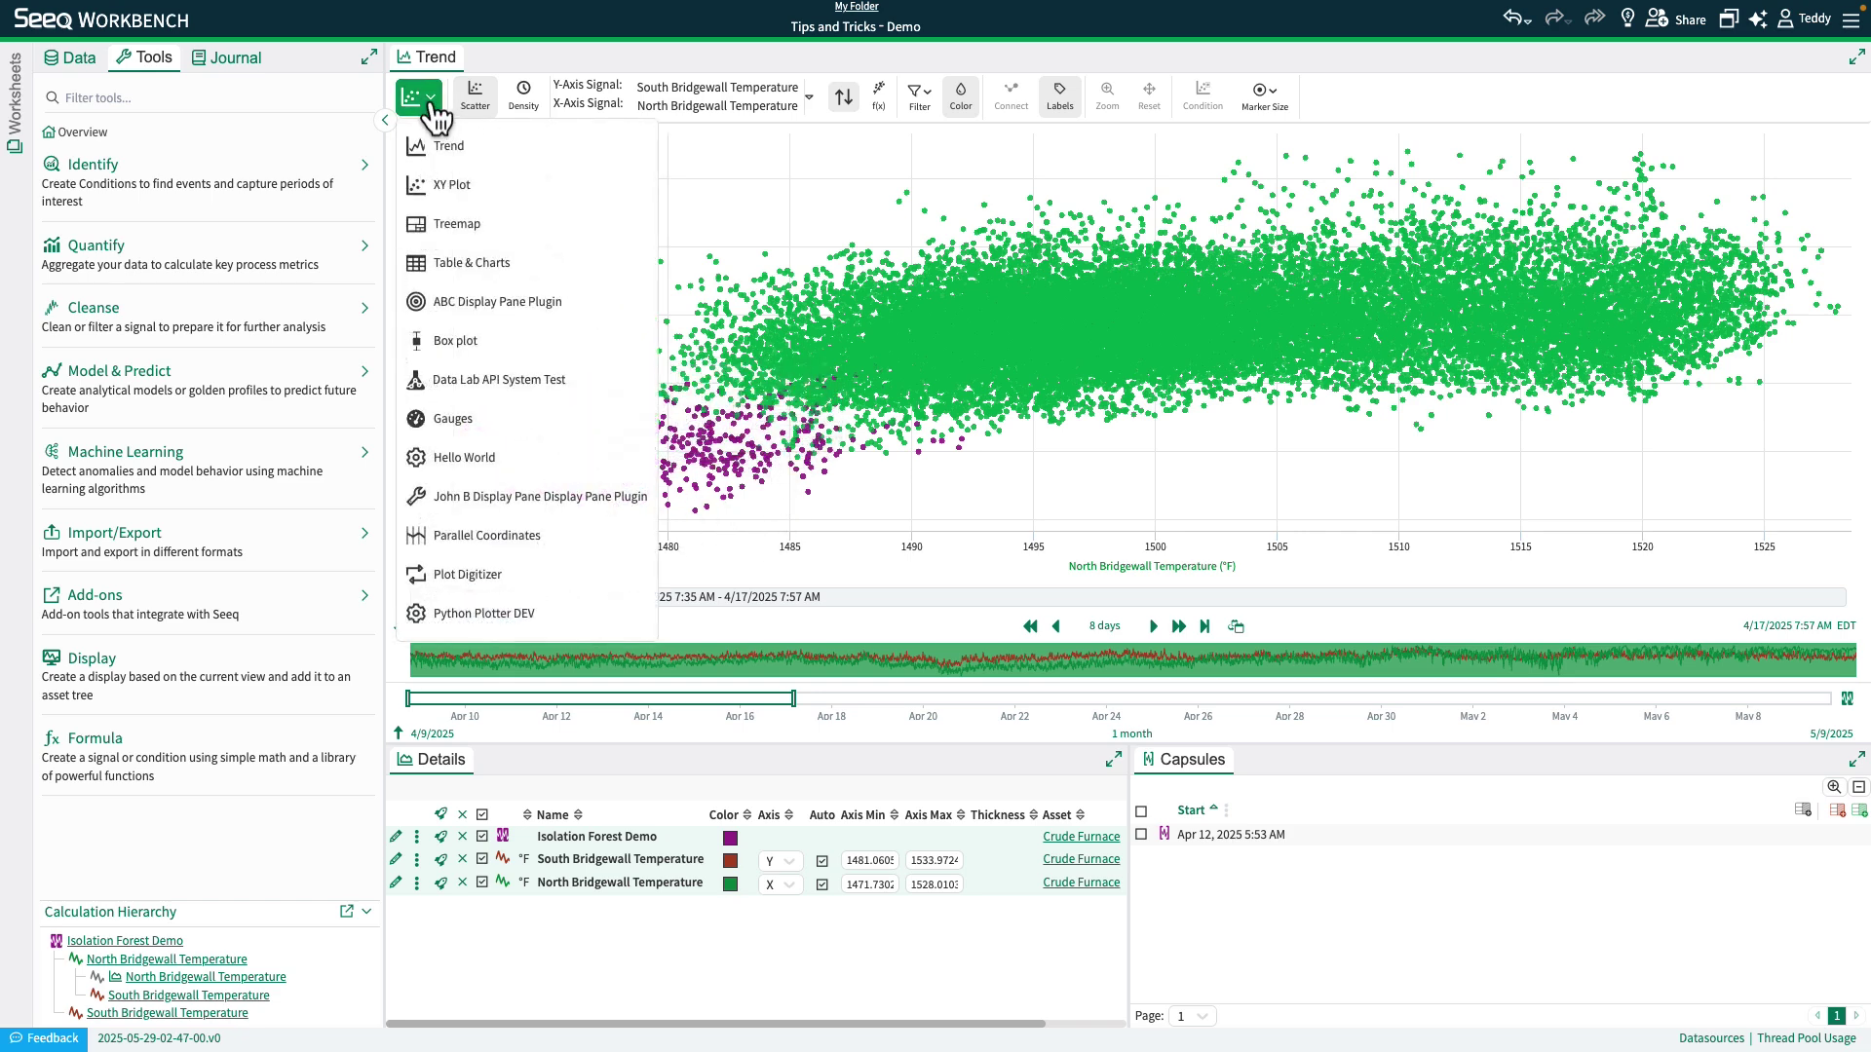
{"action": "left_click", "coordinate": [445, 152]}
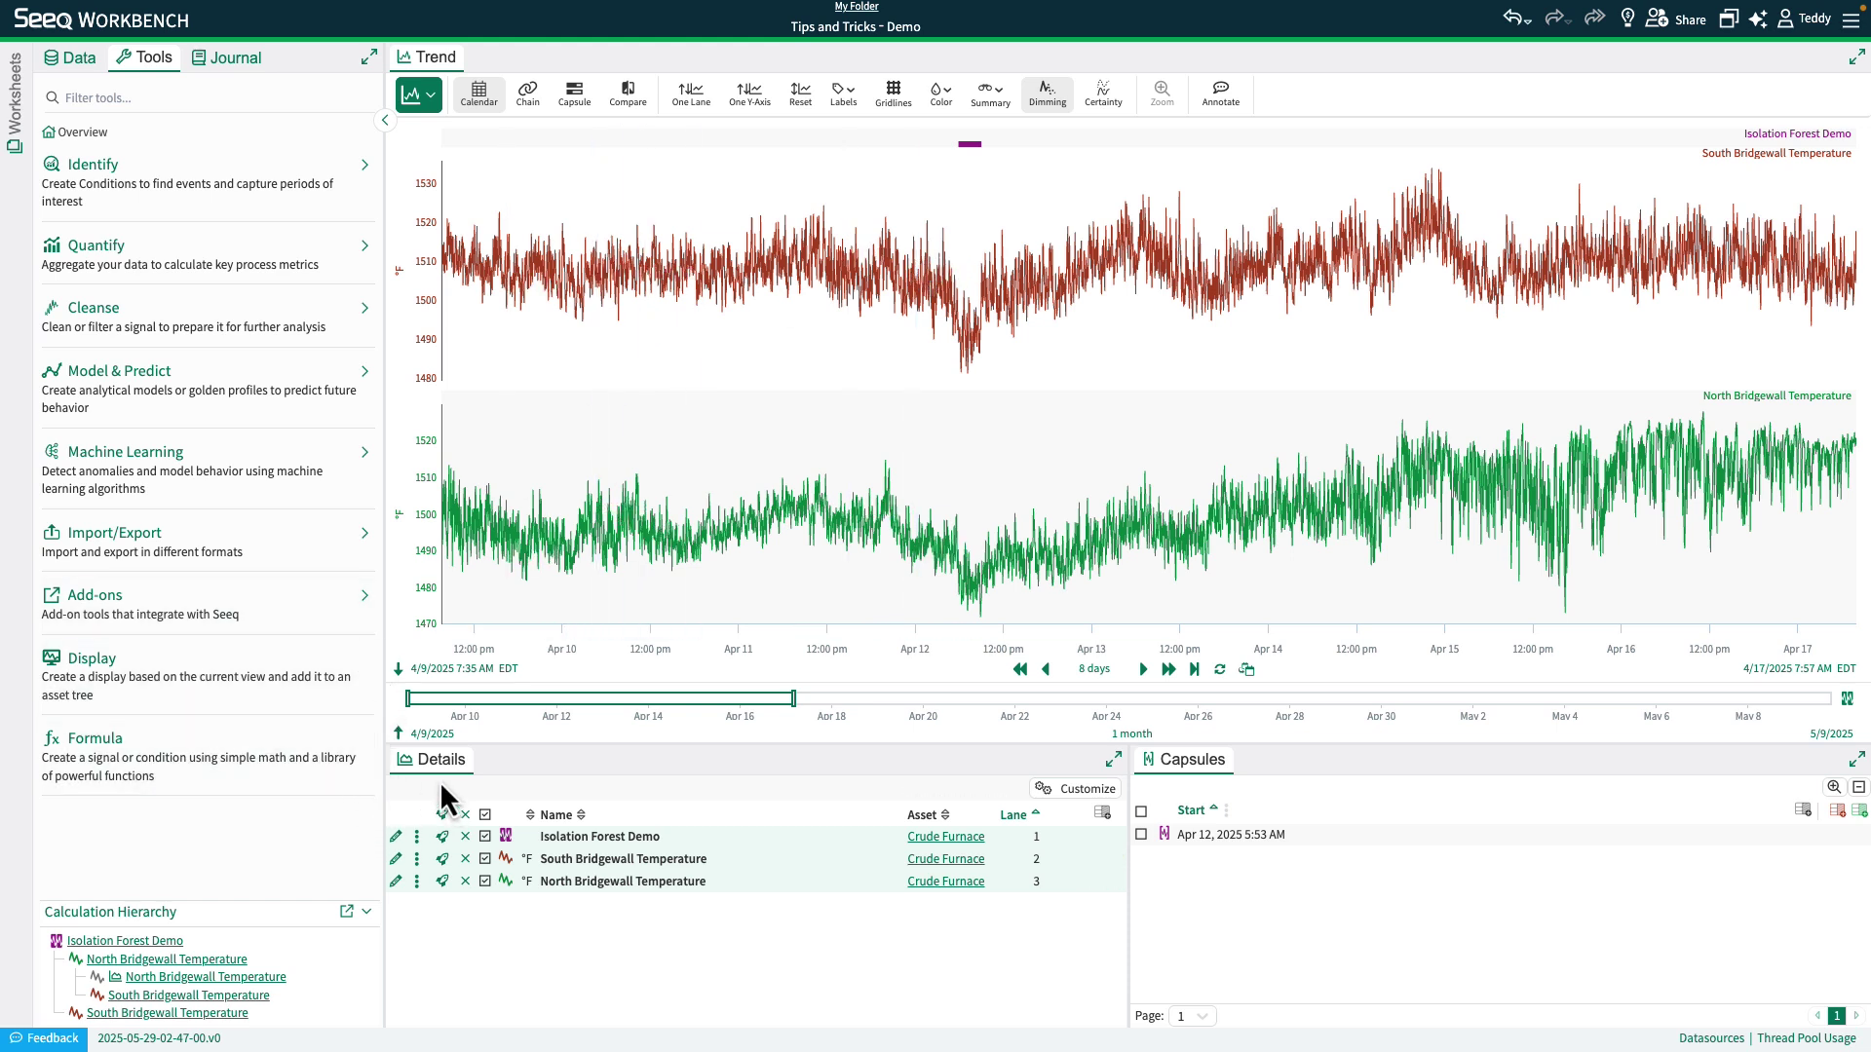
Step: Duplicate Isolation Forest Demo as 'Isolation Forest Demo 2' with Output type set to Signal
{"action": "left_click", "coordinate": [417, 837]}
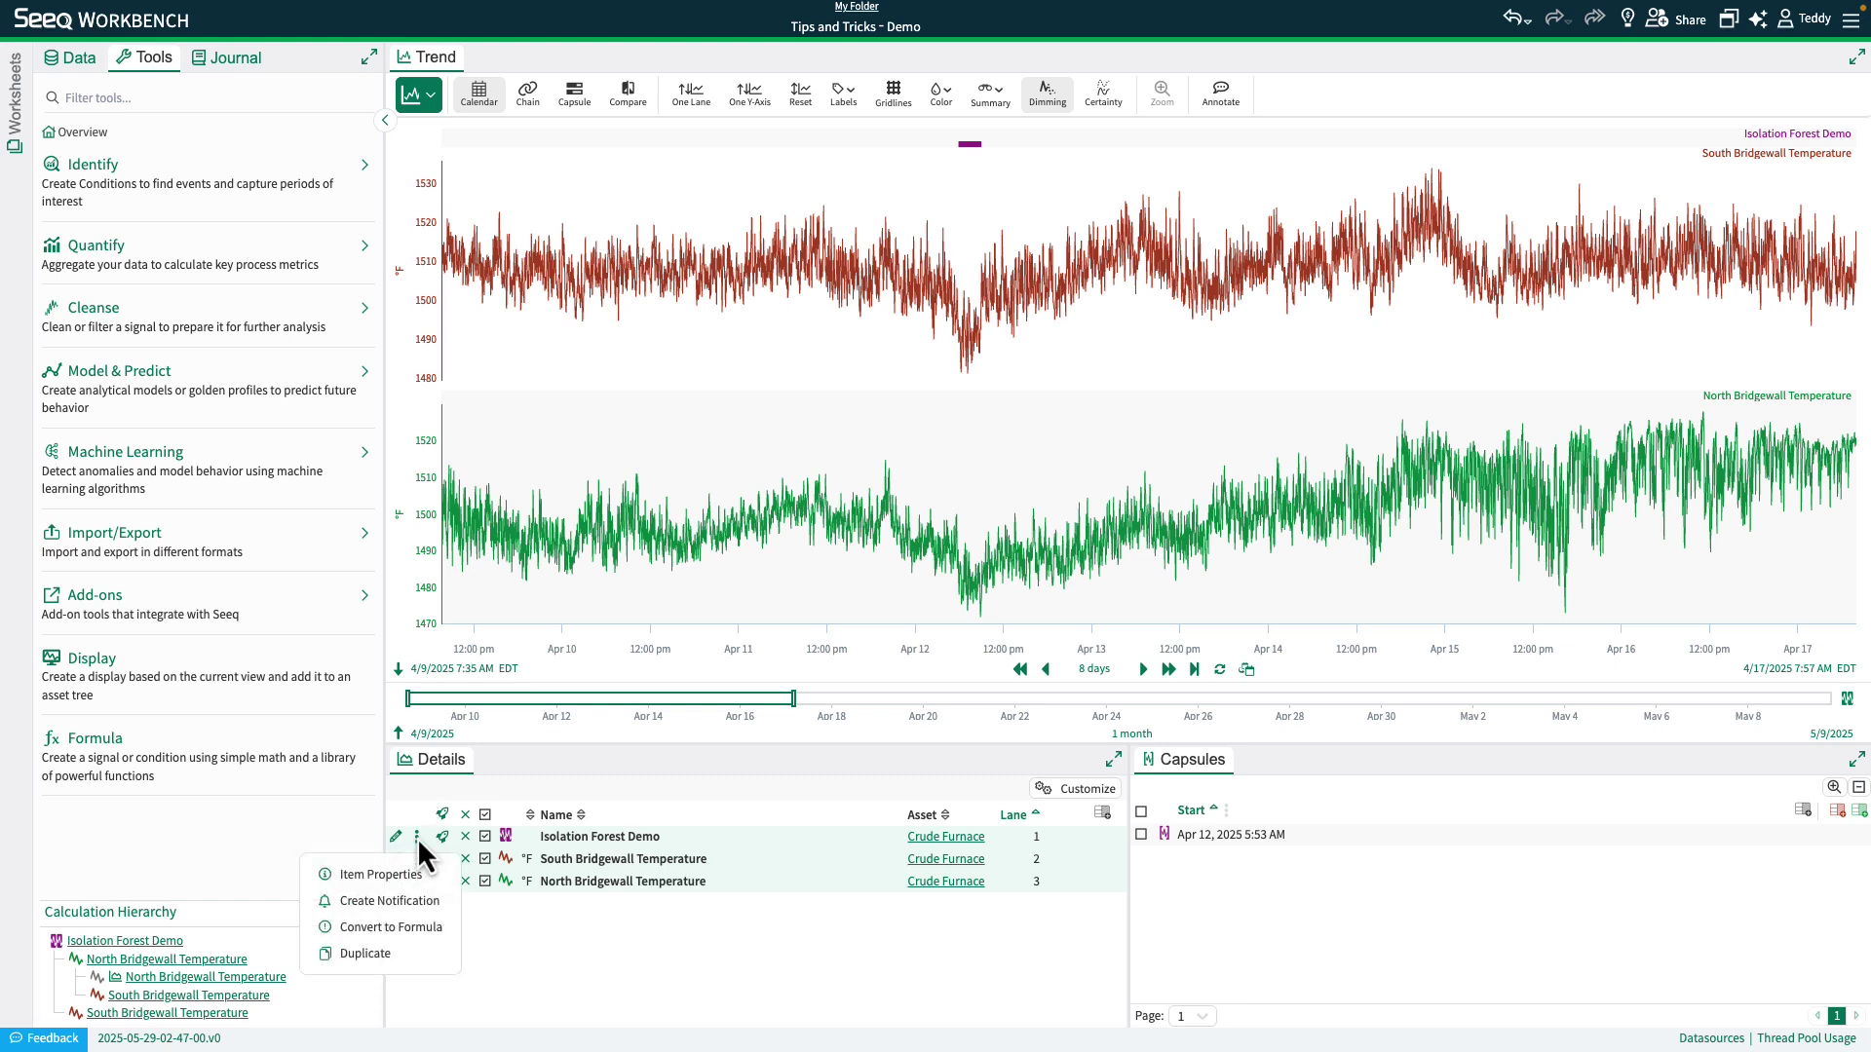
{"action": "left_click", "coordinate": [372, 952]}
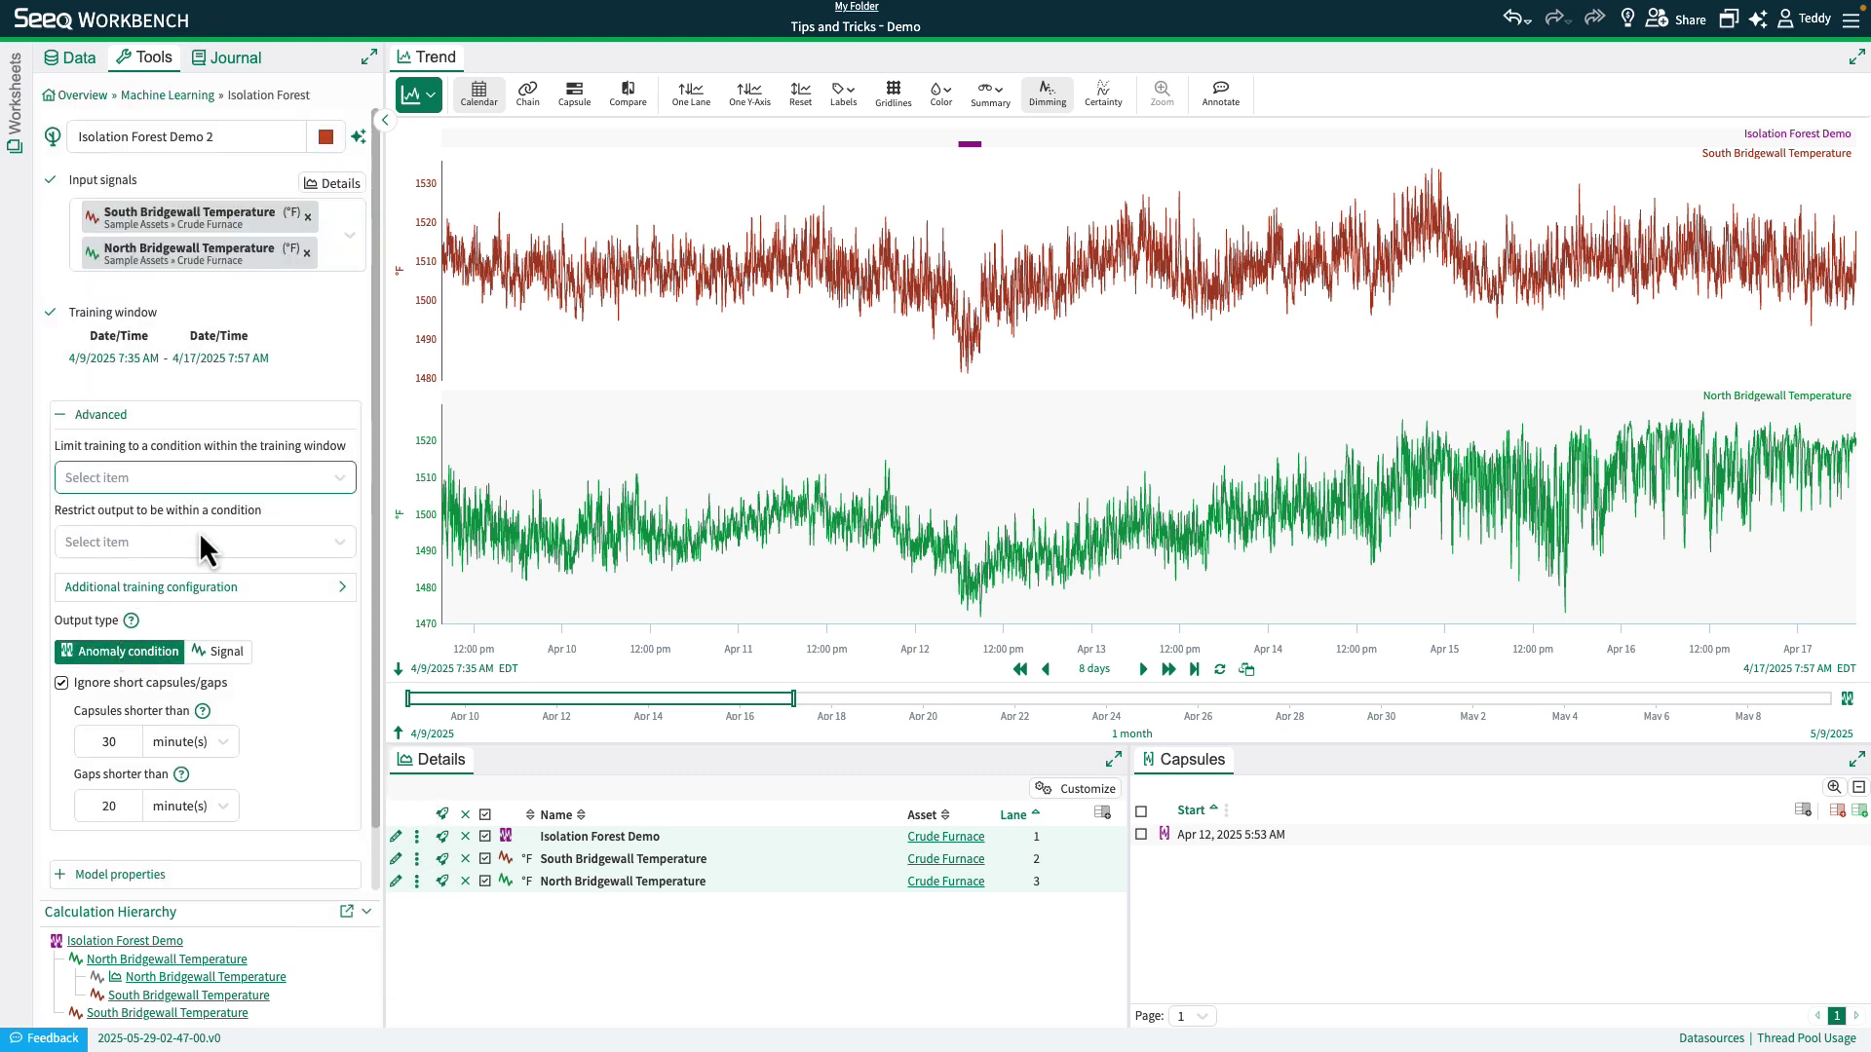
{"action": "left_click", "coordinate": [226, 655]}
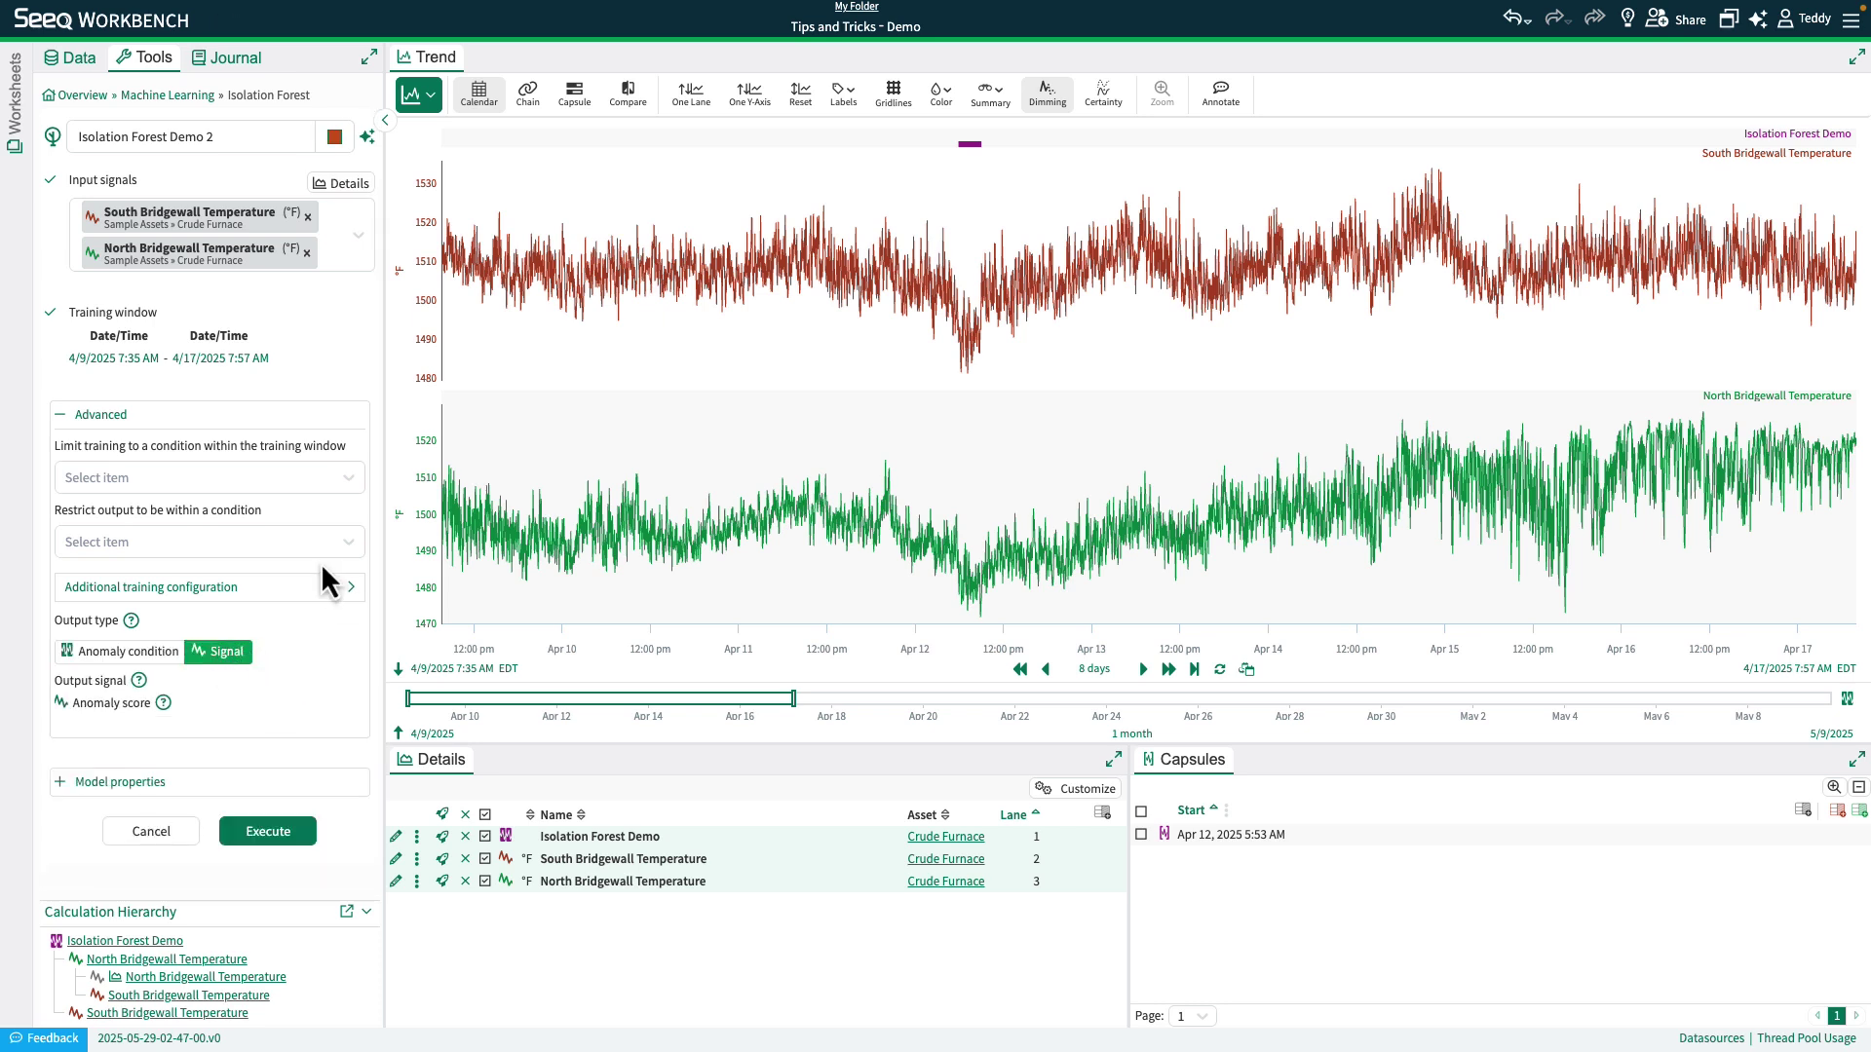
{"action": "left_click", "coordinate": [307, 588]}
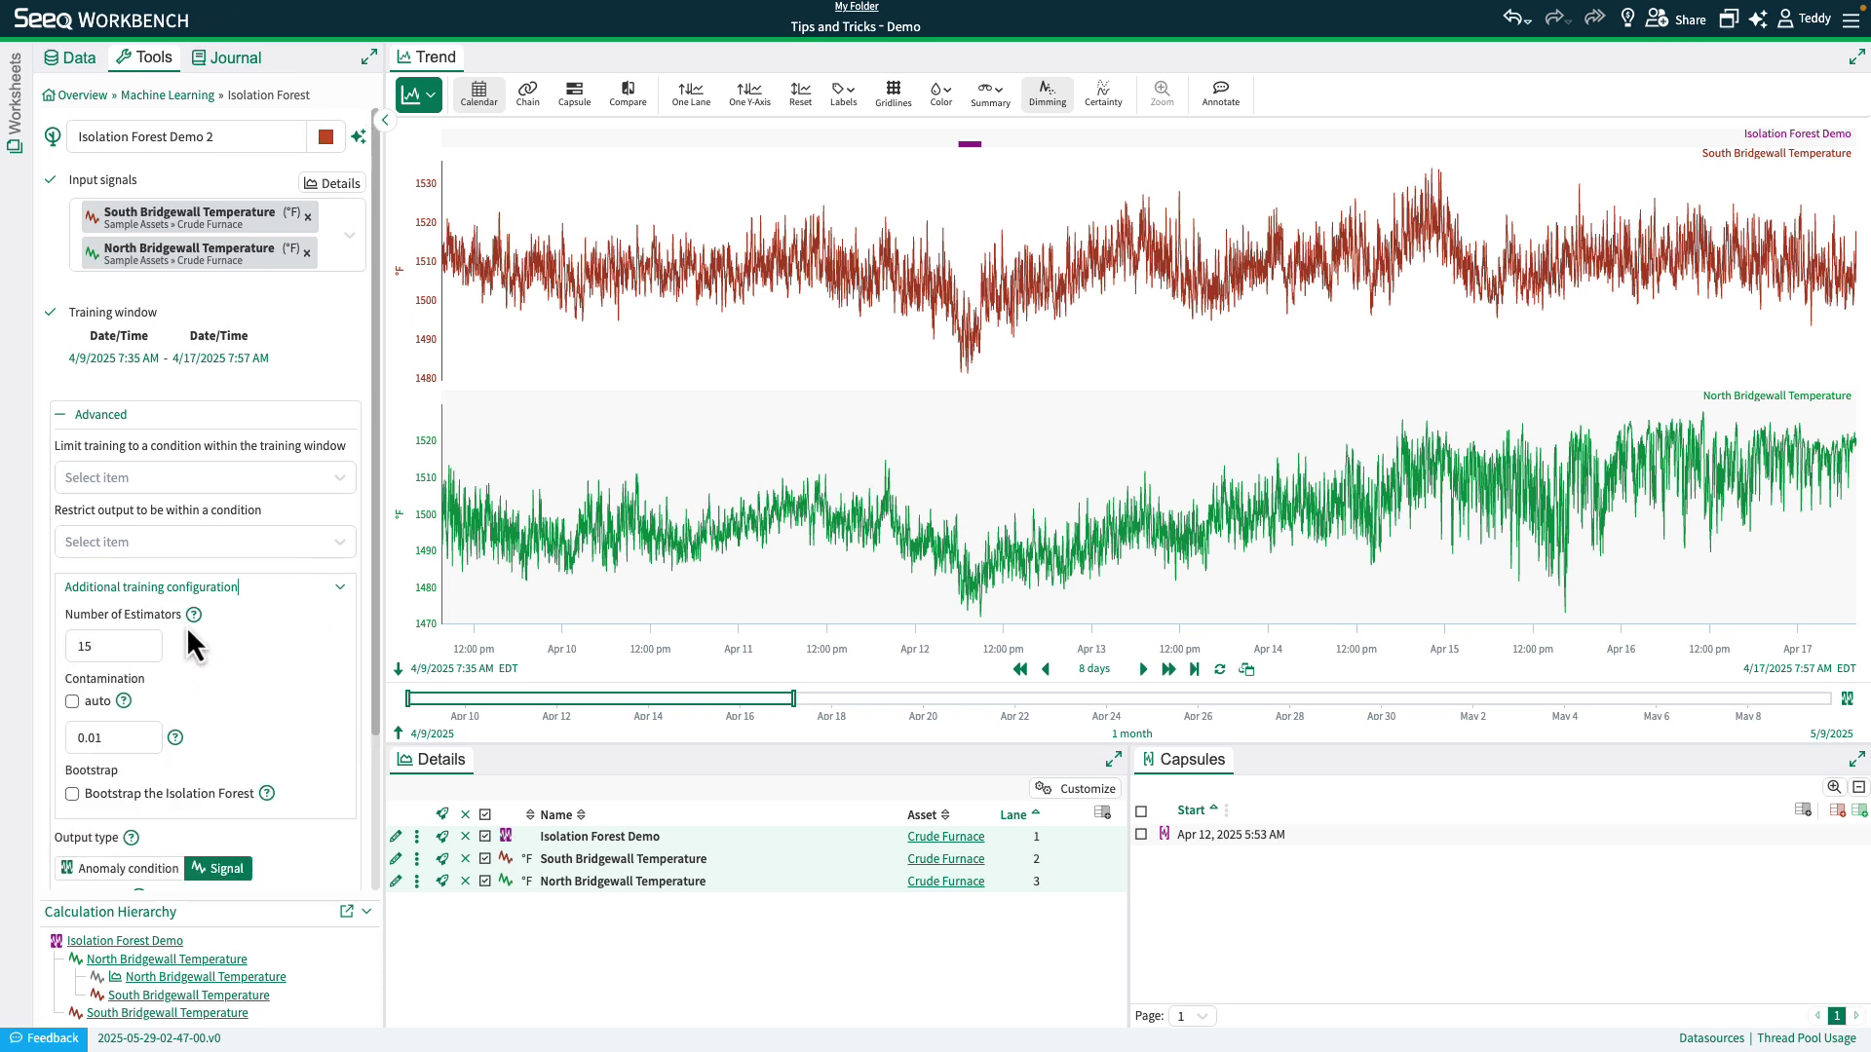
Step: Collapse the Additional training configuration section of Isolation Forest Demo 2
{"action": "left_click", "coordinate": [340, 586]}
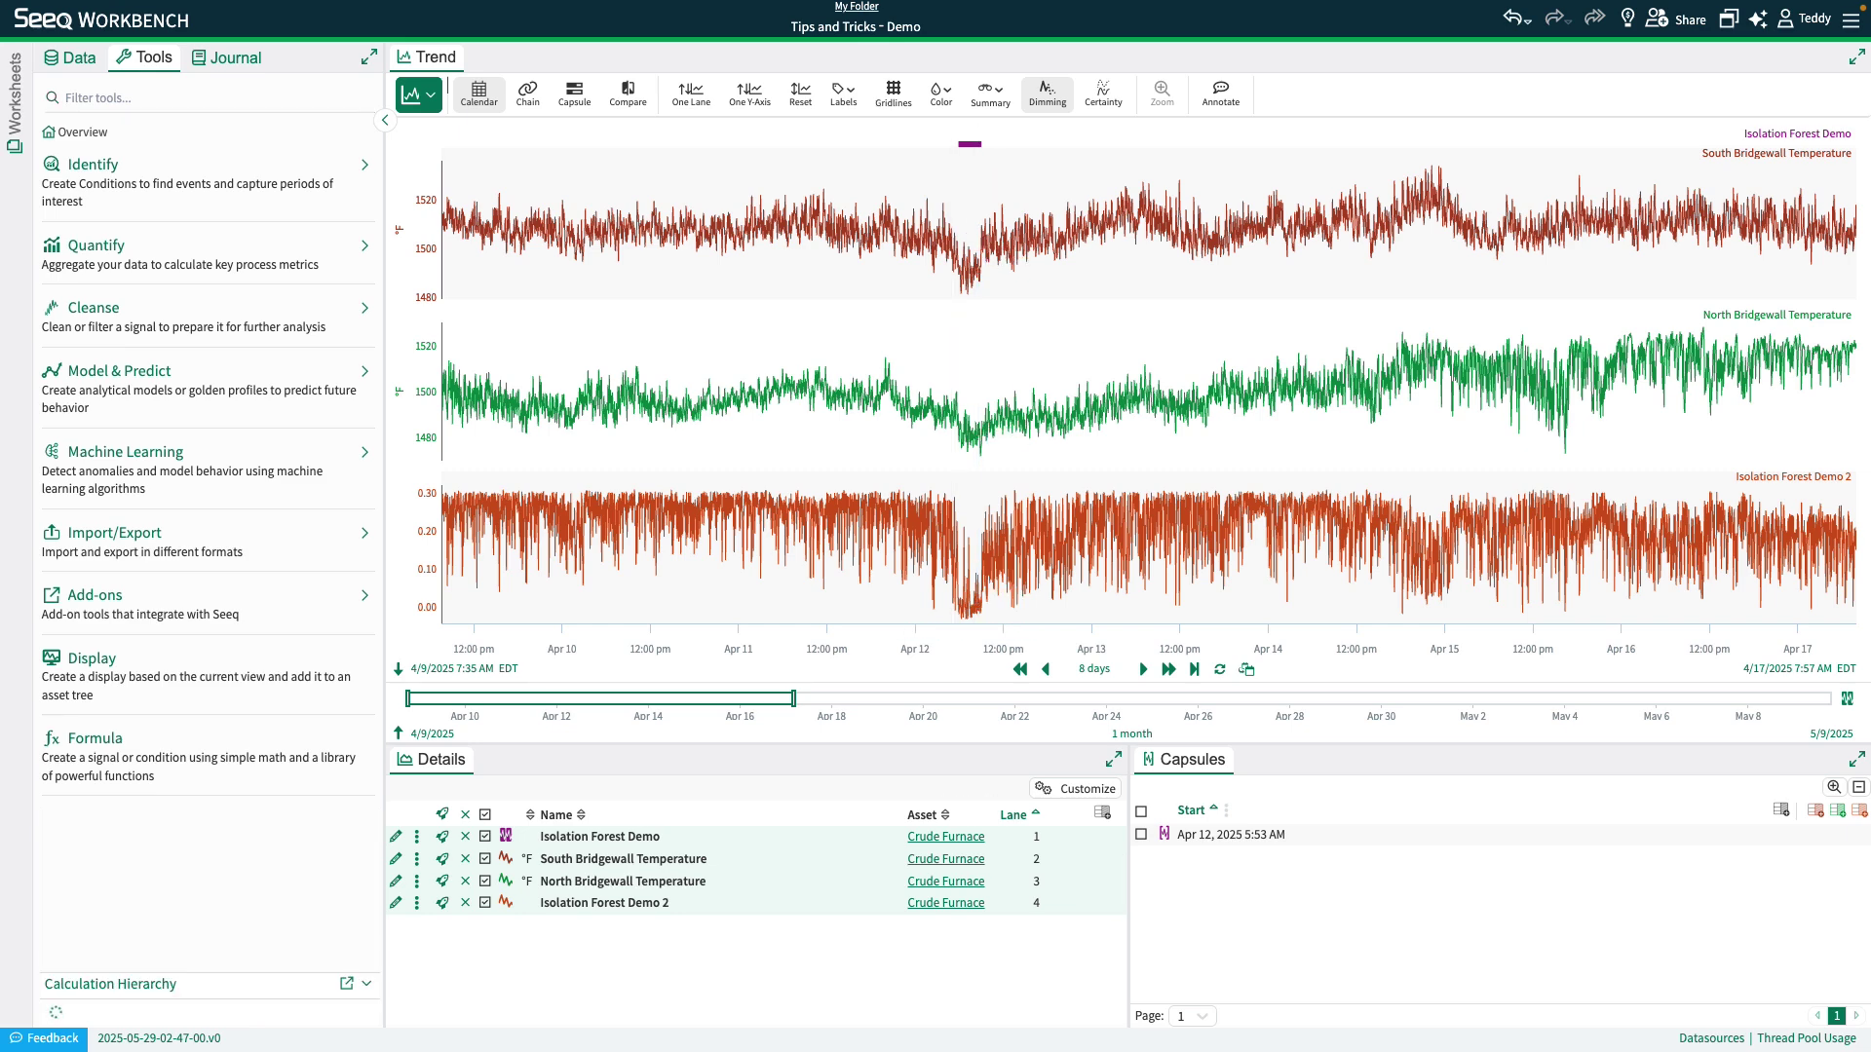
Step: Load the 'Self Organizing Map Start' view from the worksheet journal
{"action": "left_click", "coordinate": [230, 59]}
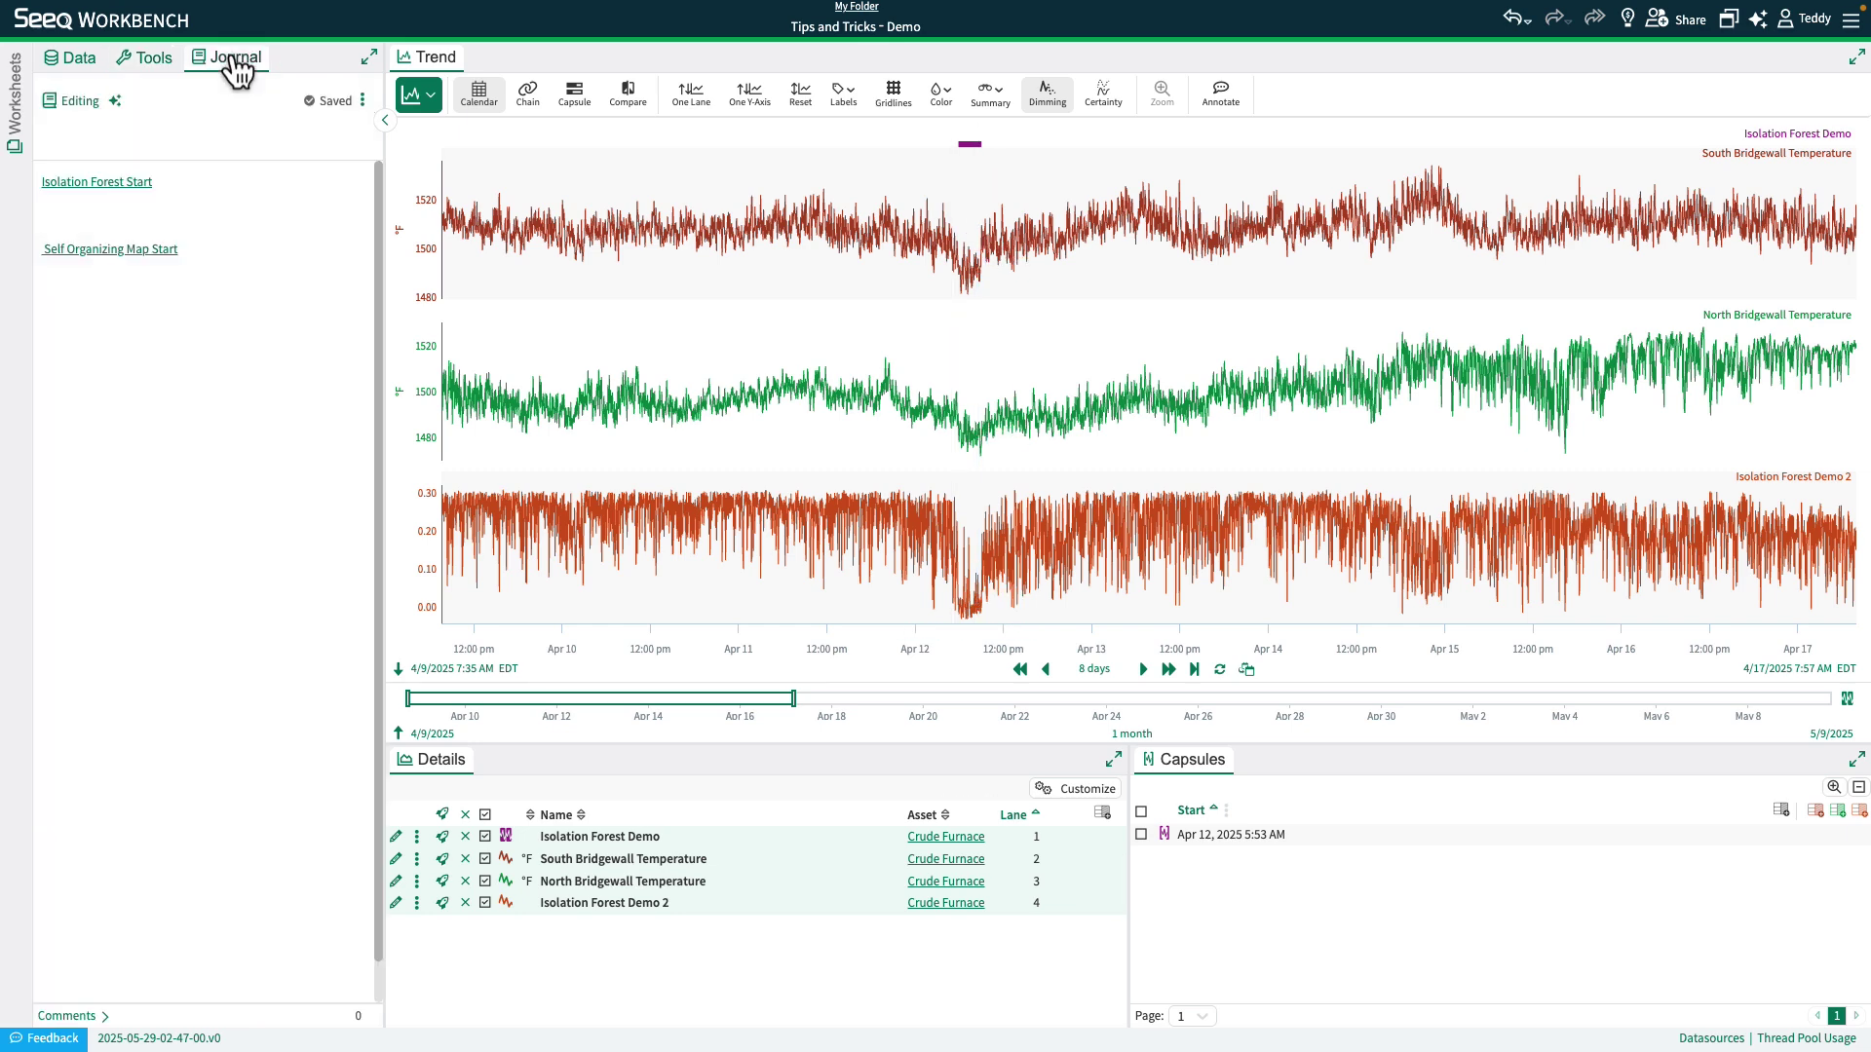
{"action": "left_click", "coordinate": [132, 248]}
{"action": "left_click", "coordinate": [148, 305]}
Step: Start a new Self Organizing Map model from Machine Learning tools and edit its default name
{"action": "left_click", "coordinate": [156, 59]}
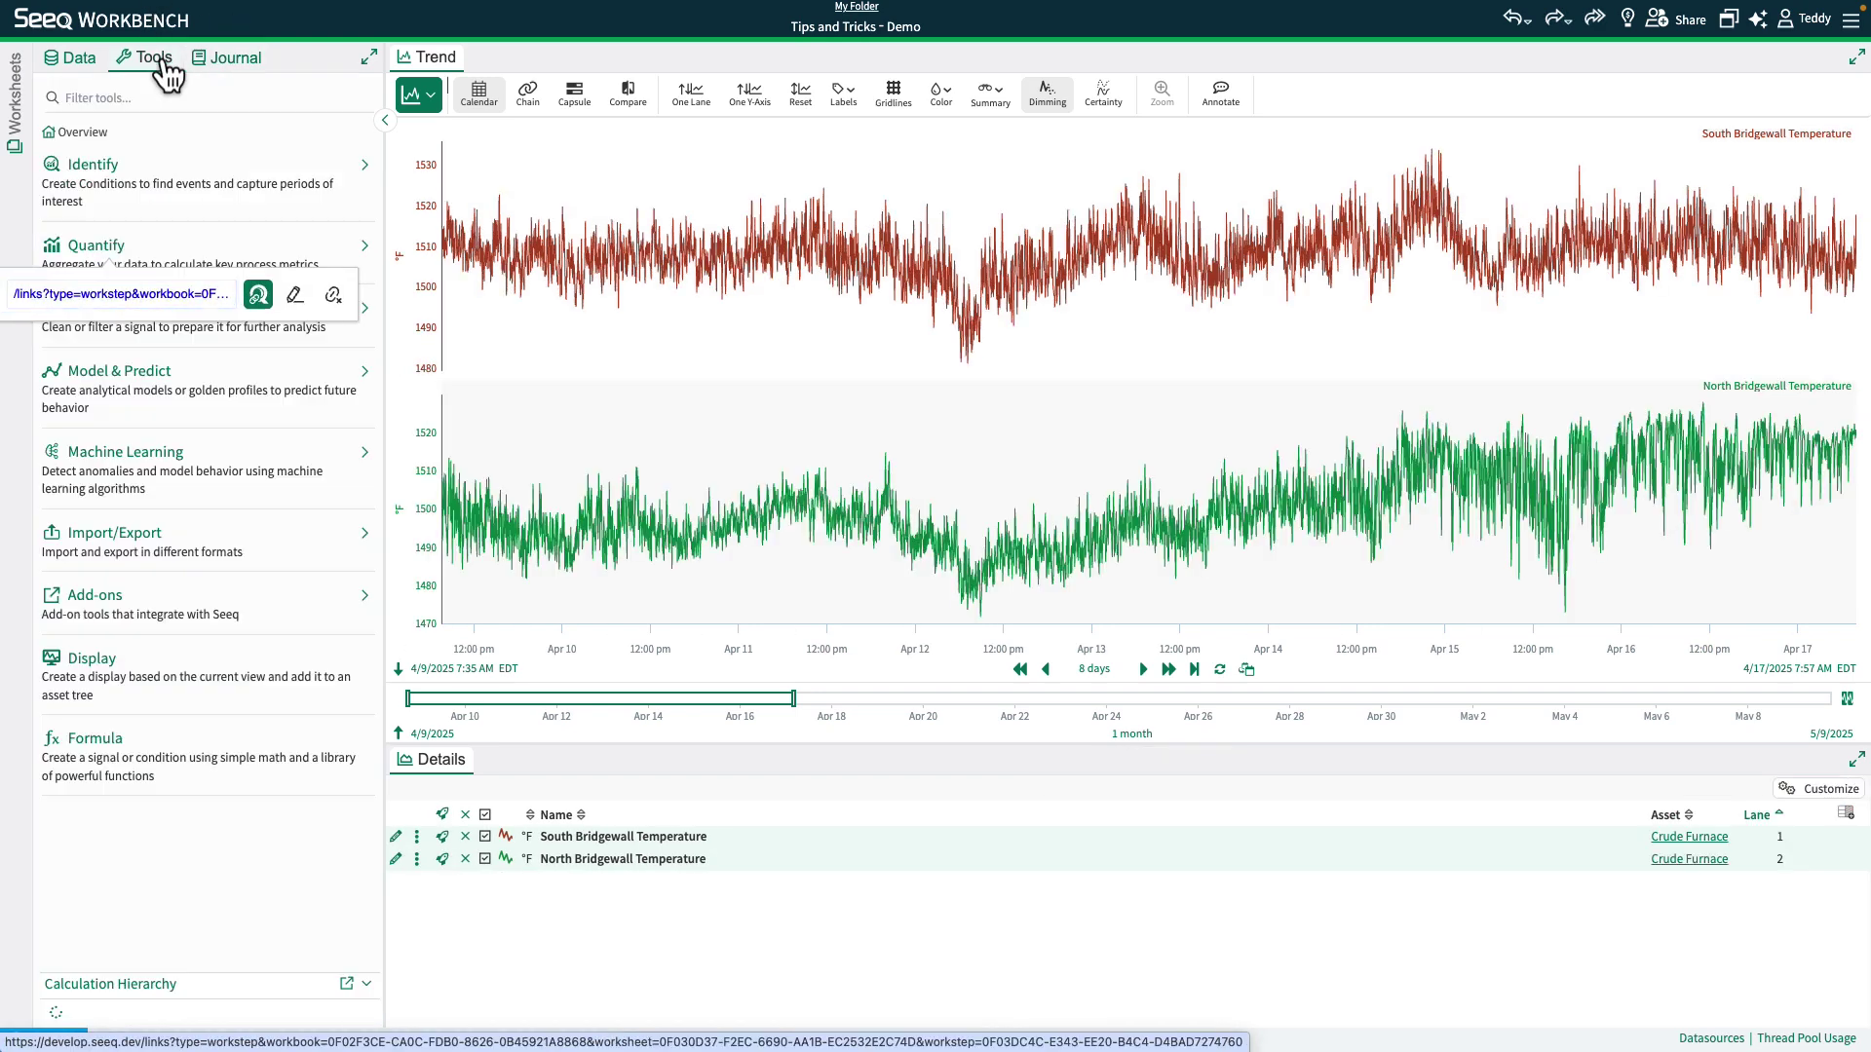
{"action": "left_click", "coordinate": [158, 472]}
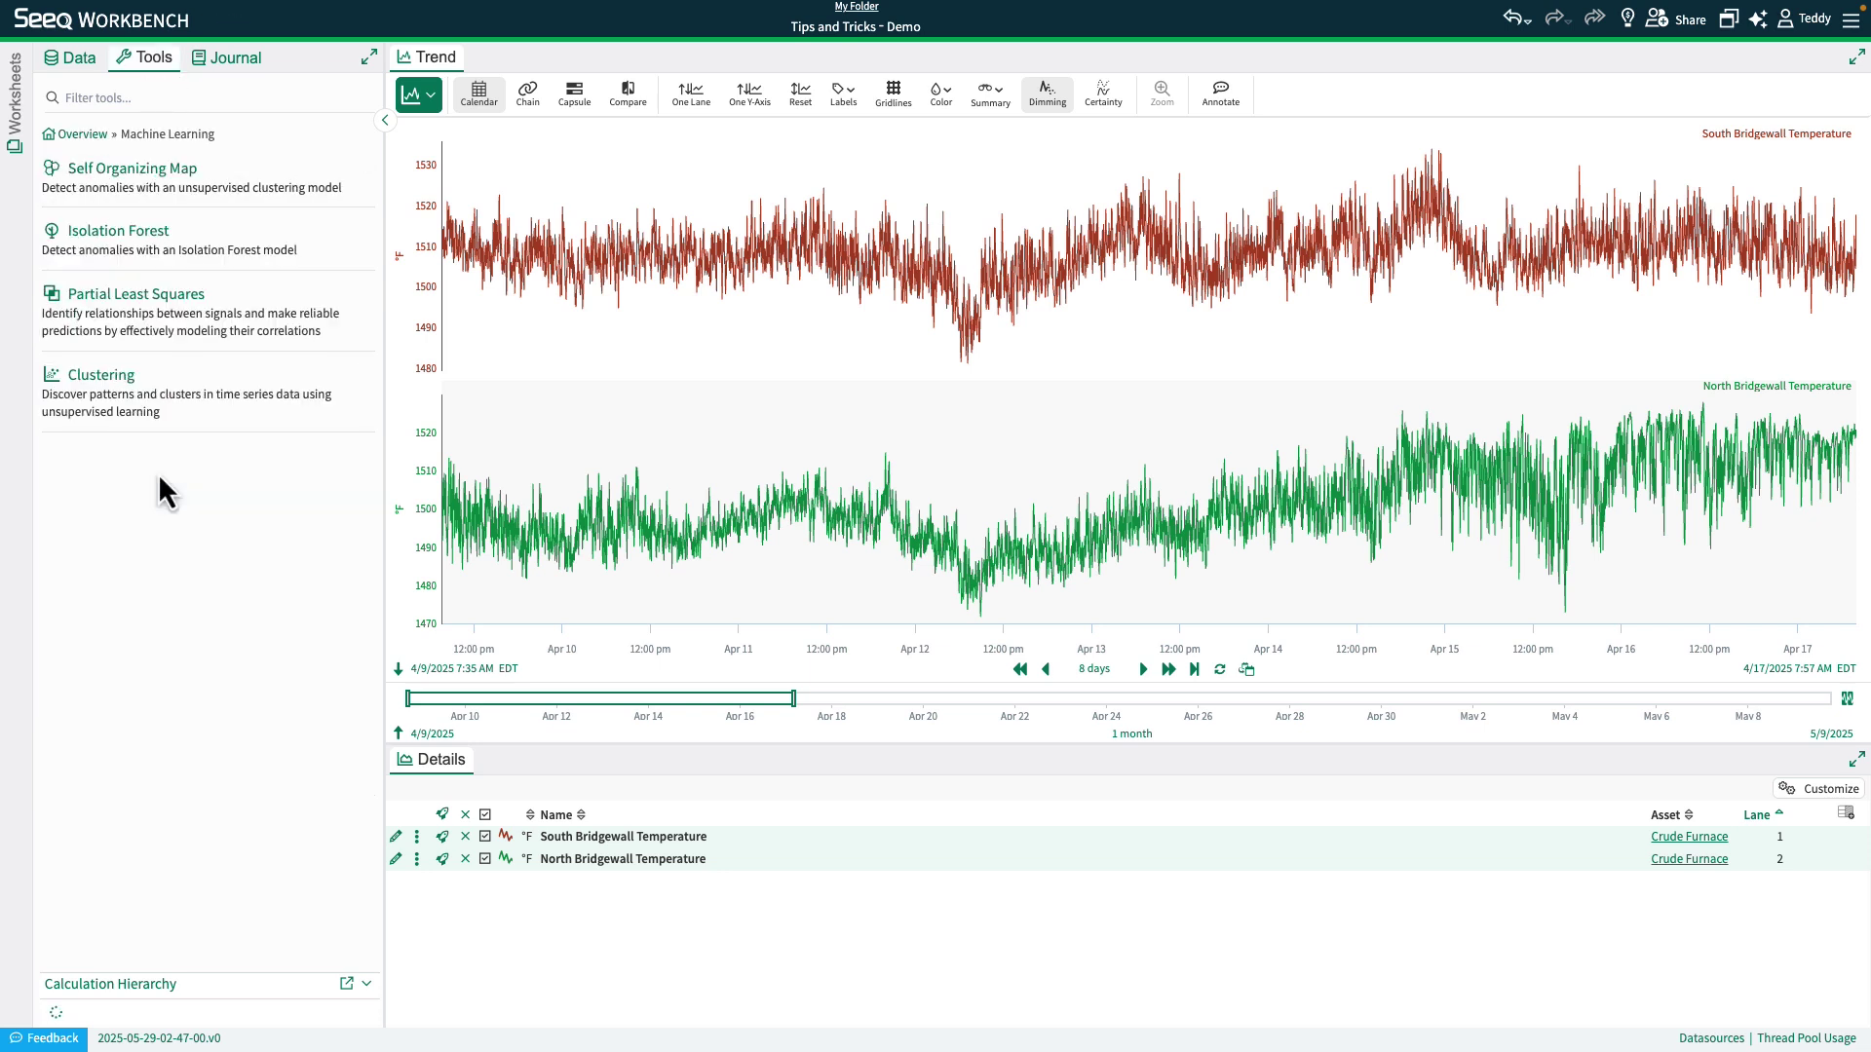
{"action": "left_click", "coordinate": [139, 195]}
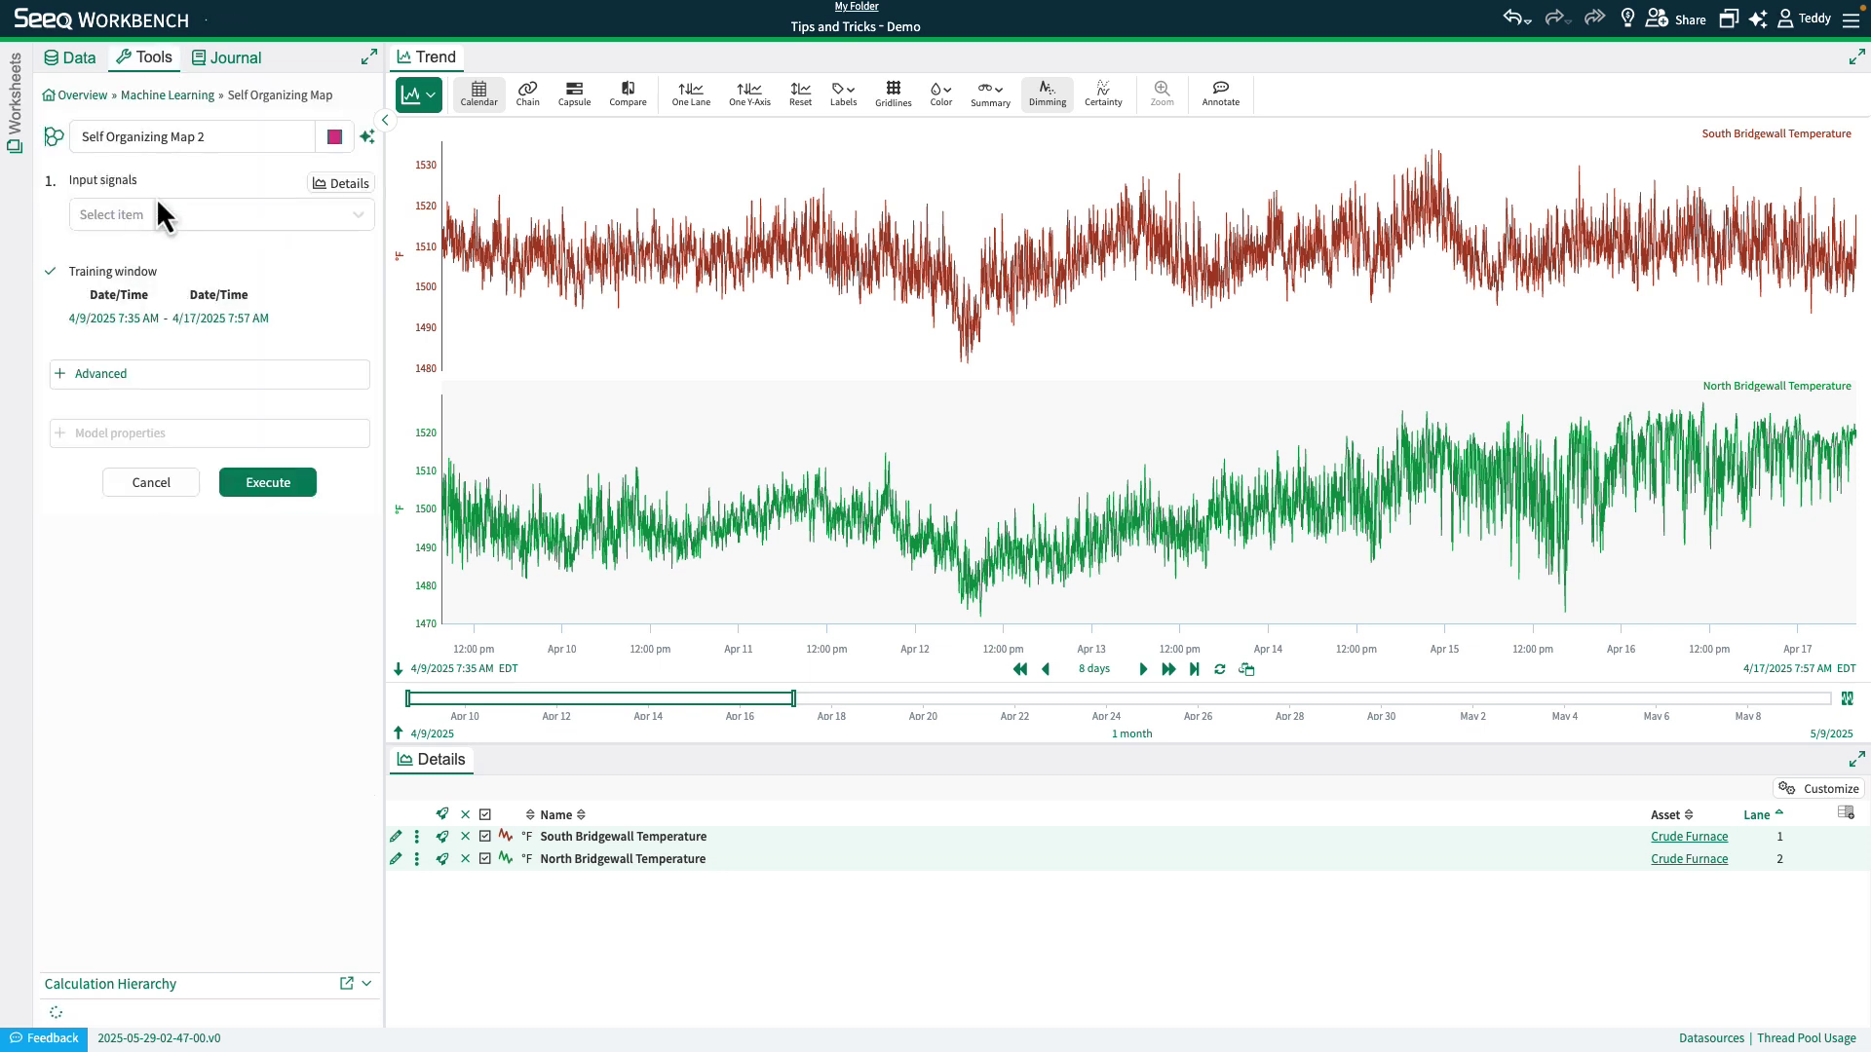
{"action": "left_click", "coordinate": [215, 136]}
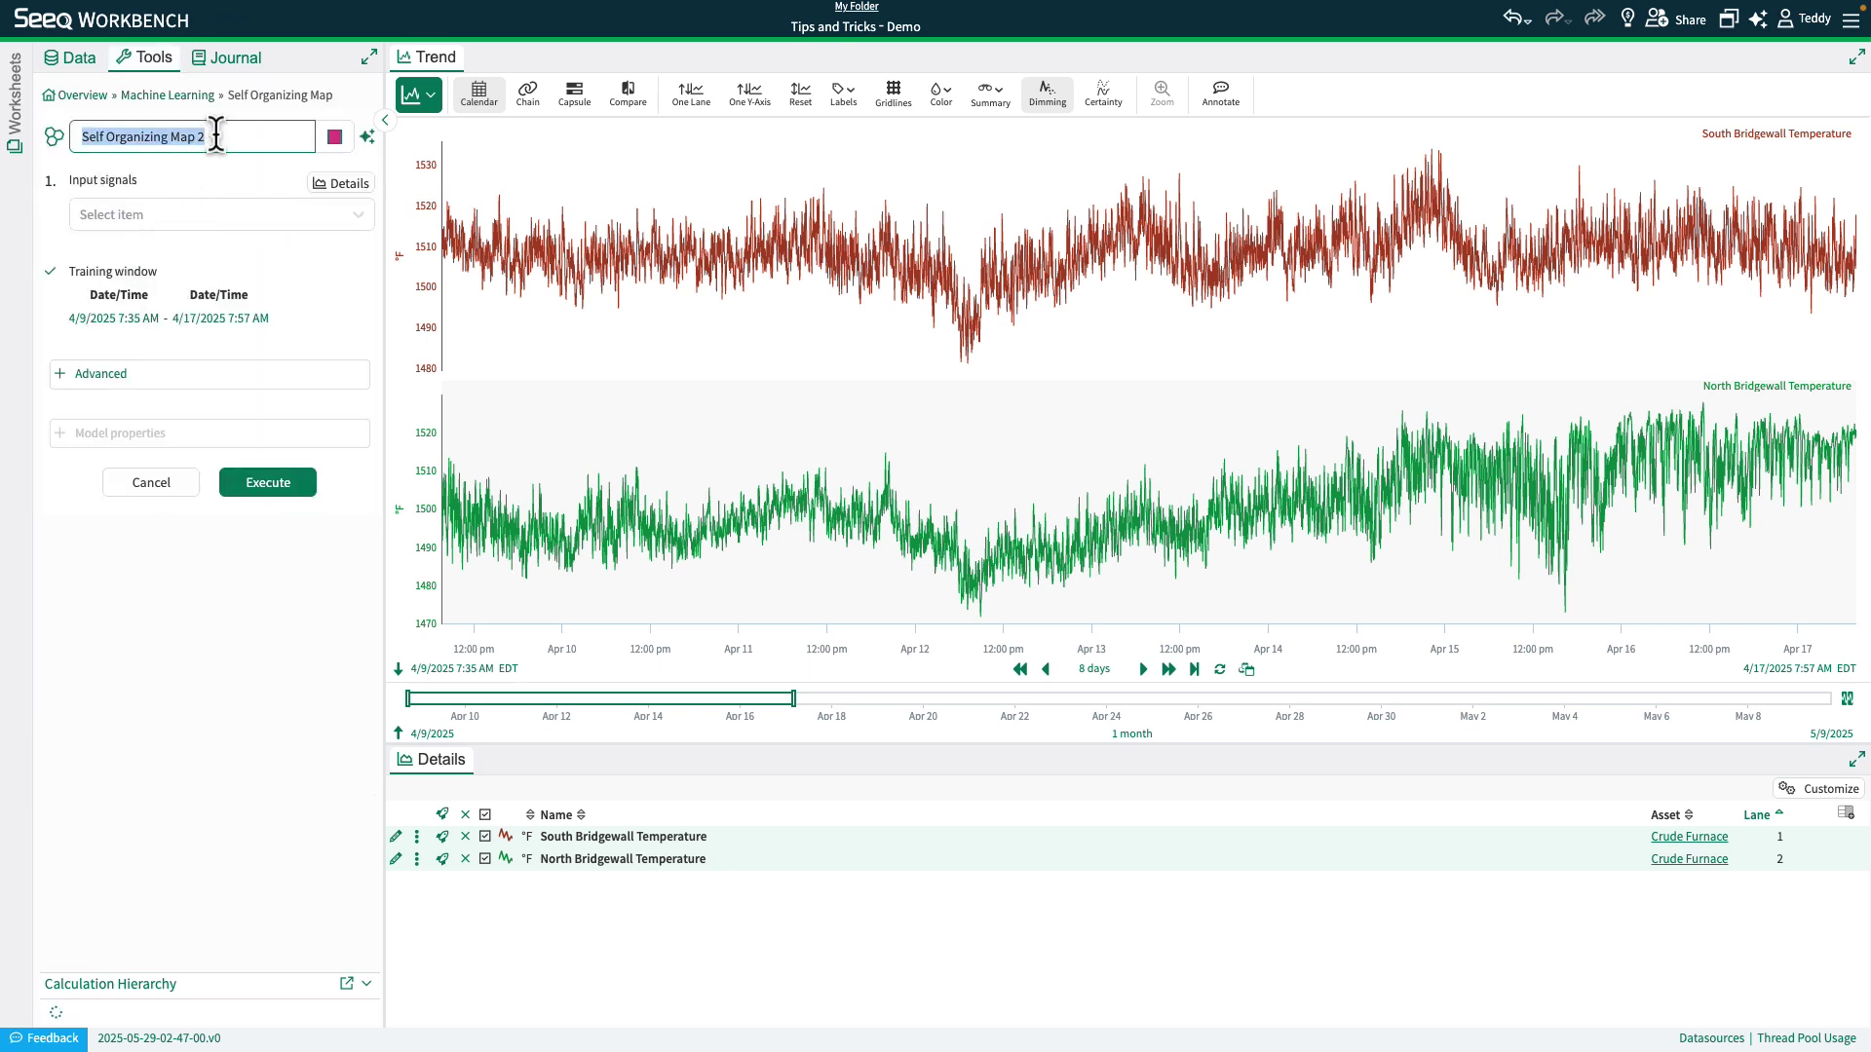
{"action": "left_click", "coordinate": [215, 137]}
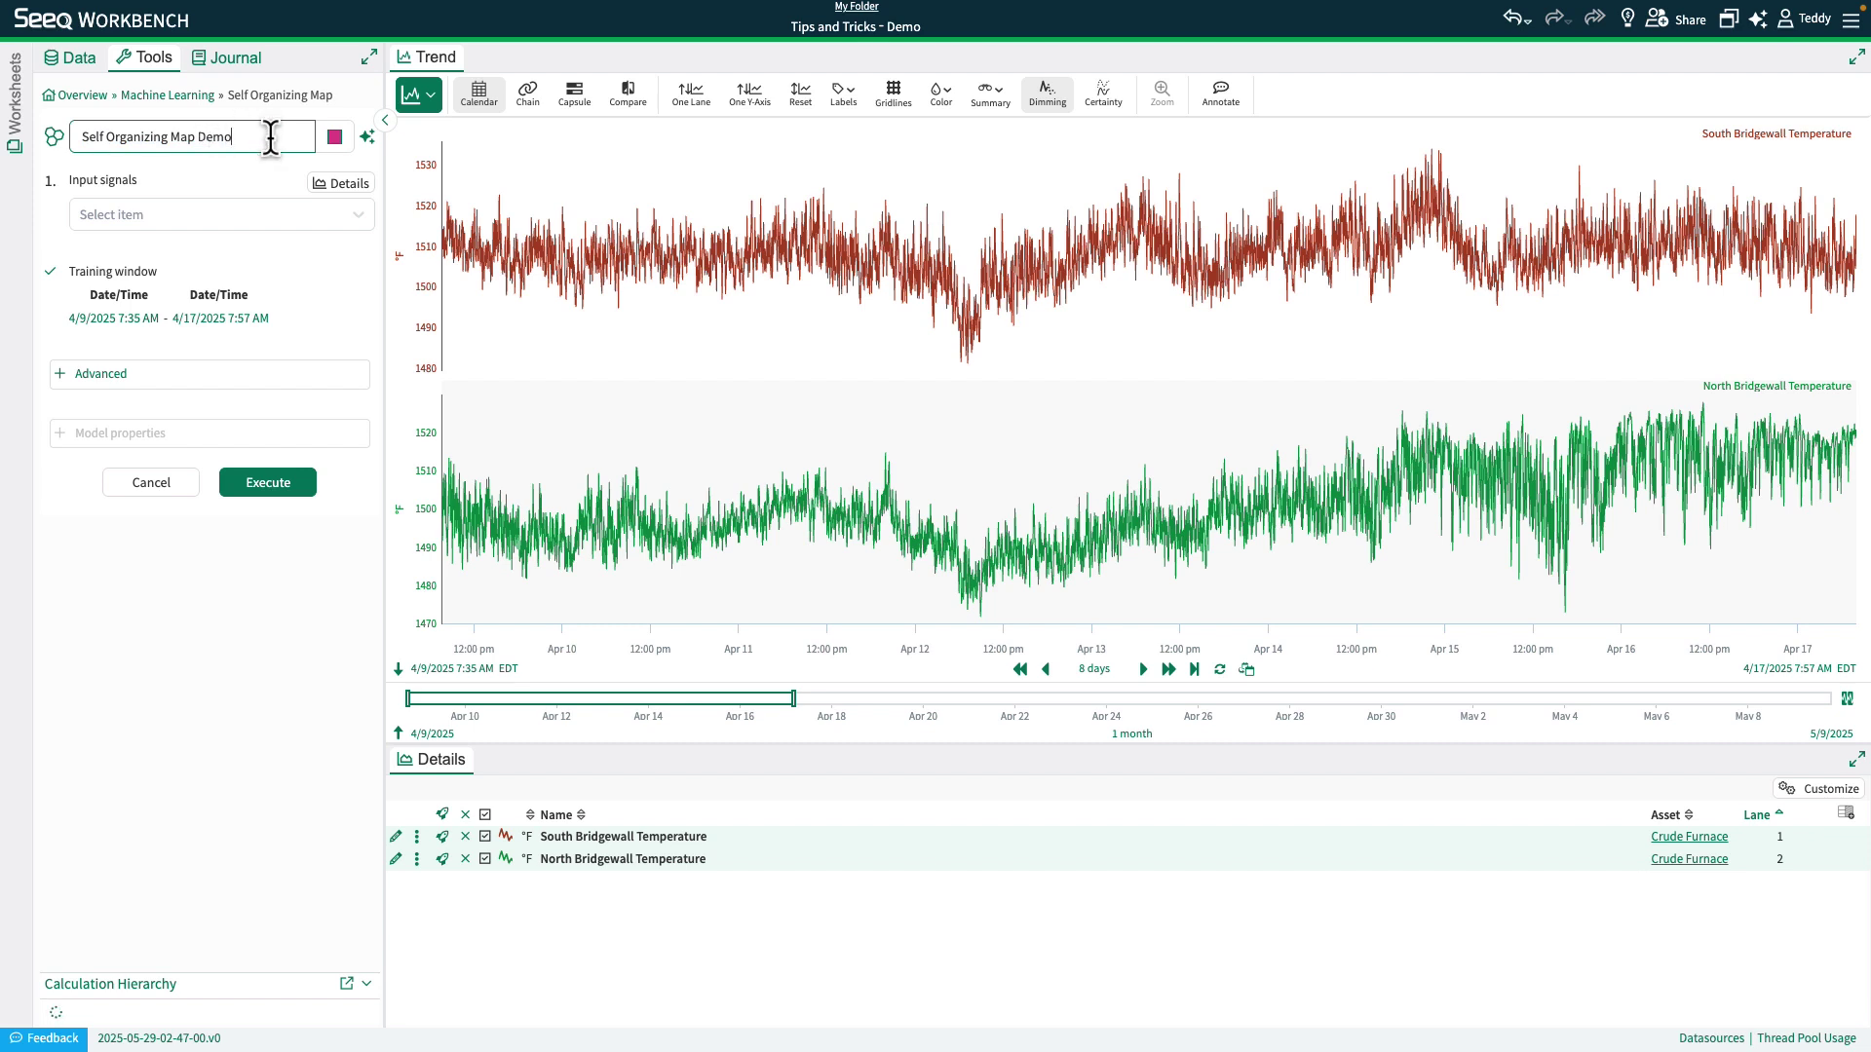
Step: Use South and North Bridgewall Temperature as input signals and expand the Advanced options
{"action": "left_click", "coordinate": [336, 190]}
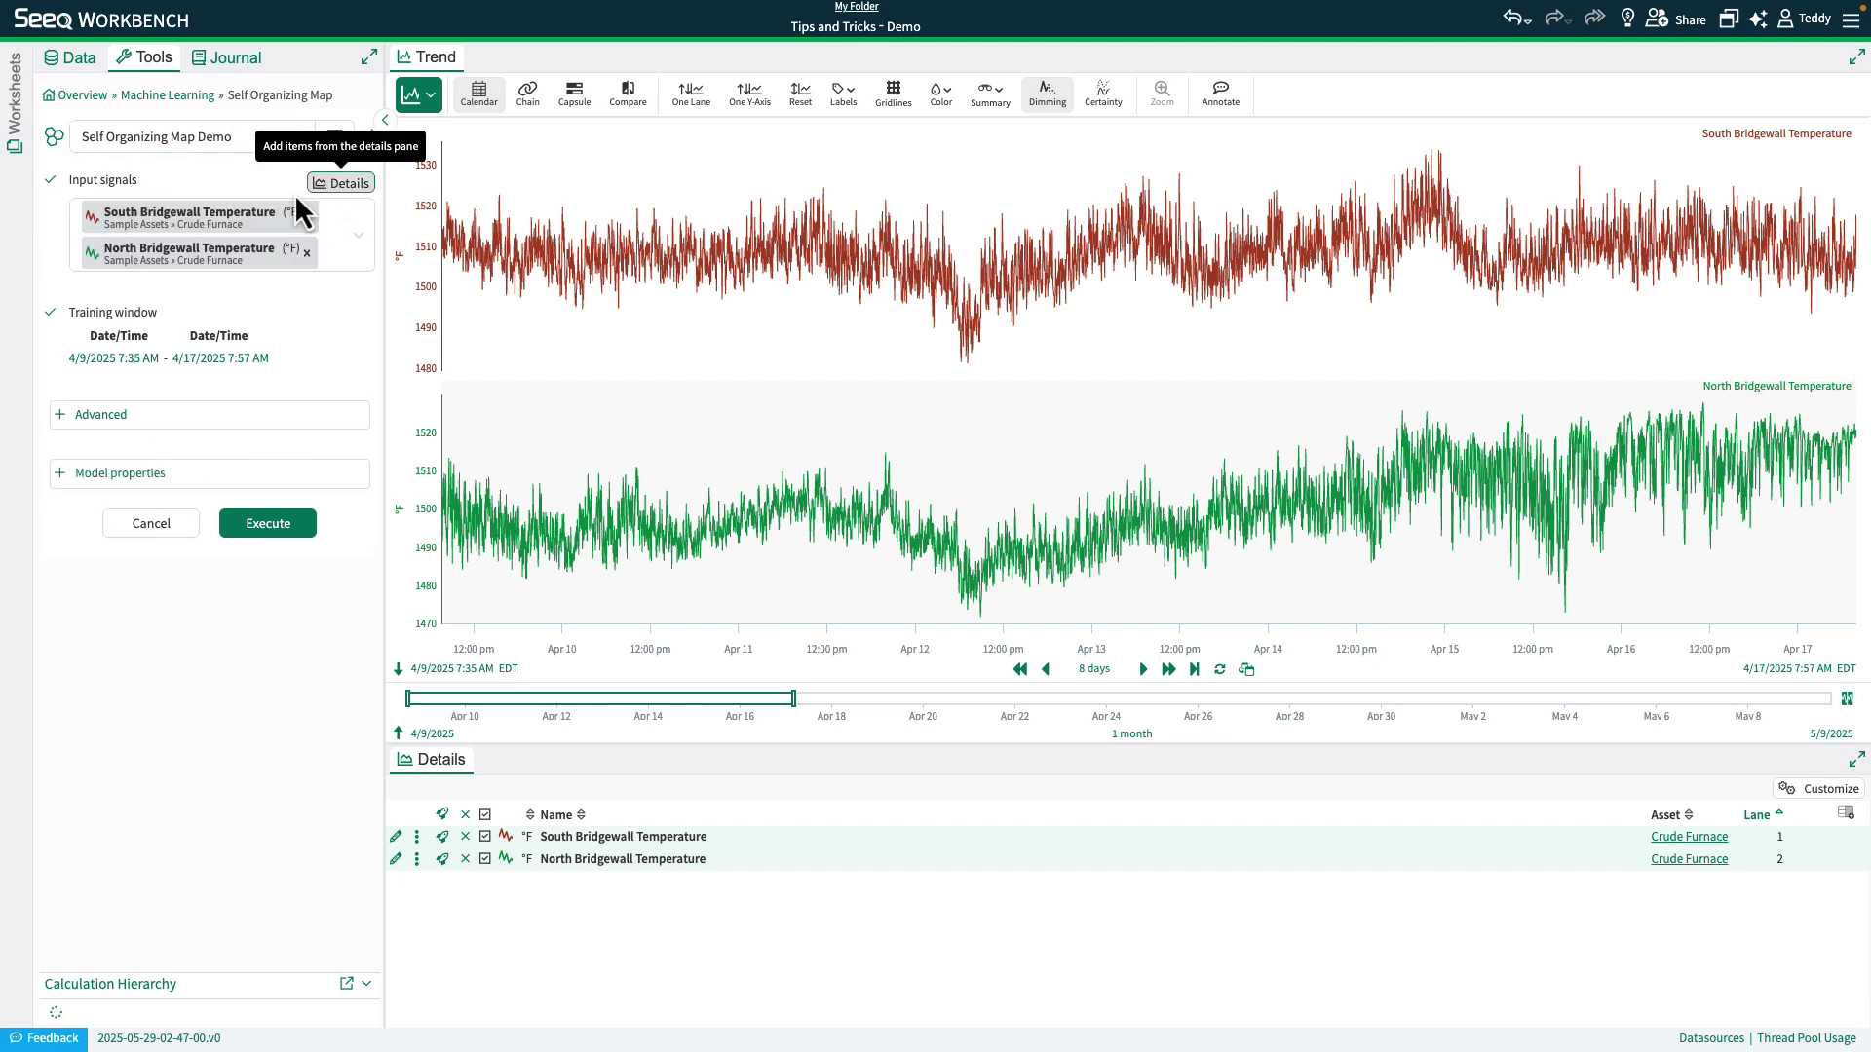
{"action": "left_click", "coordinate": [168, 422]}
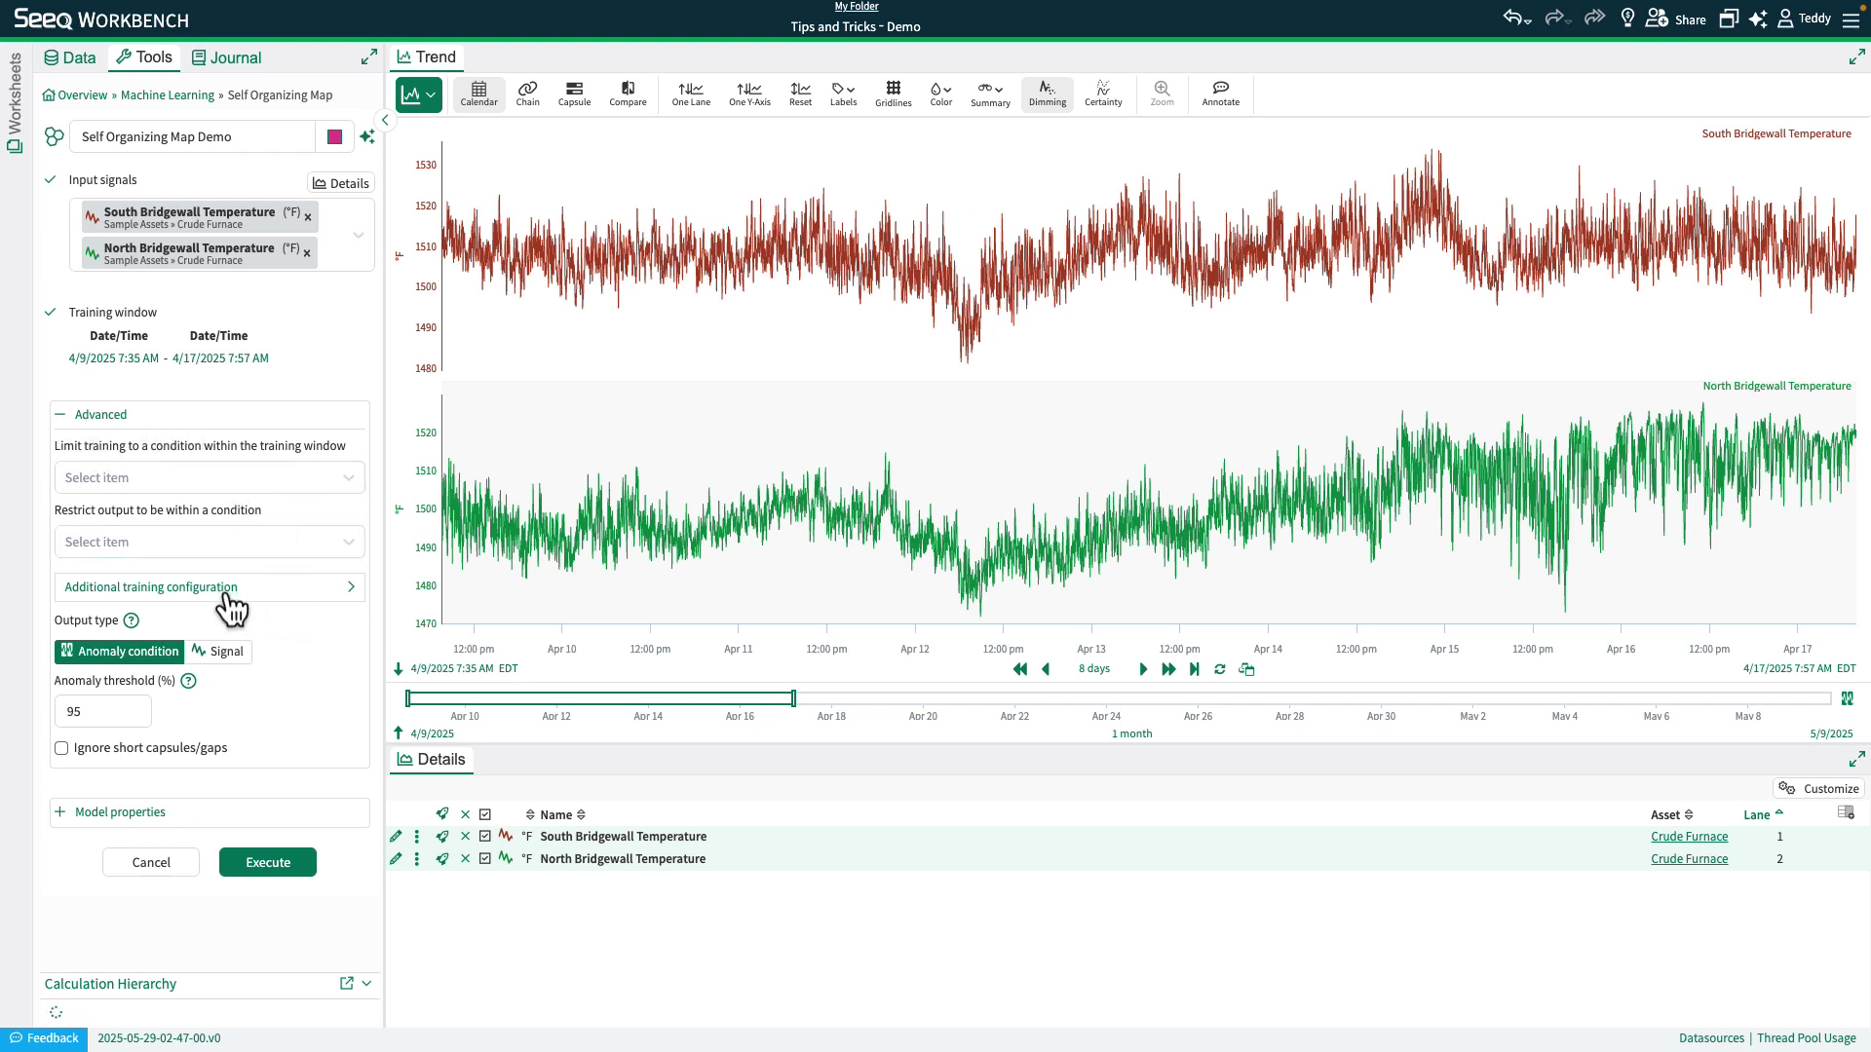
Step: In Additional training configuration, set Sigma to 0.5 and Learning rate to 0.2
{"action": "left_click", "coordinate": [231, 589]}
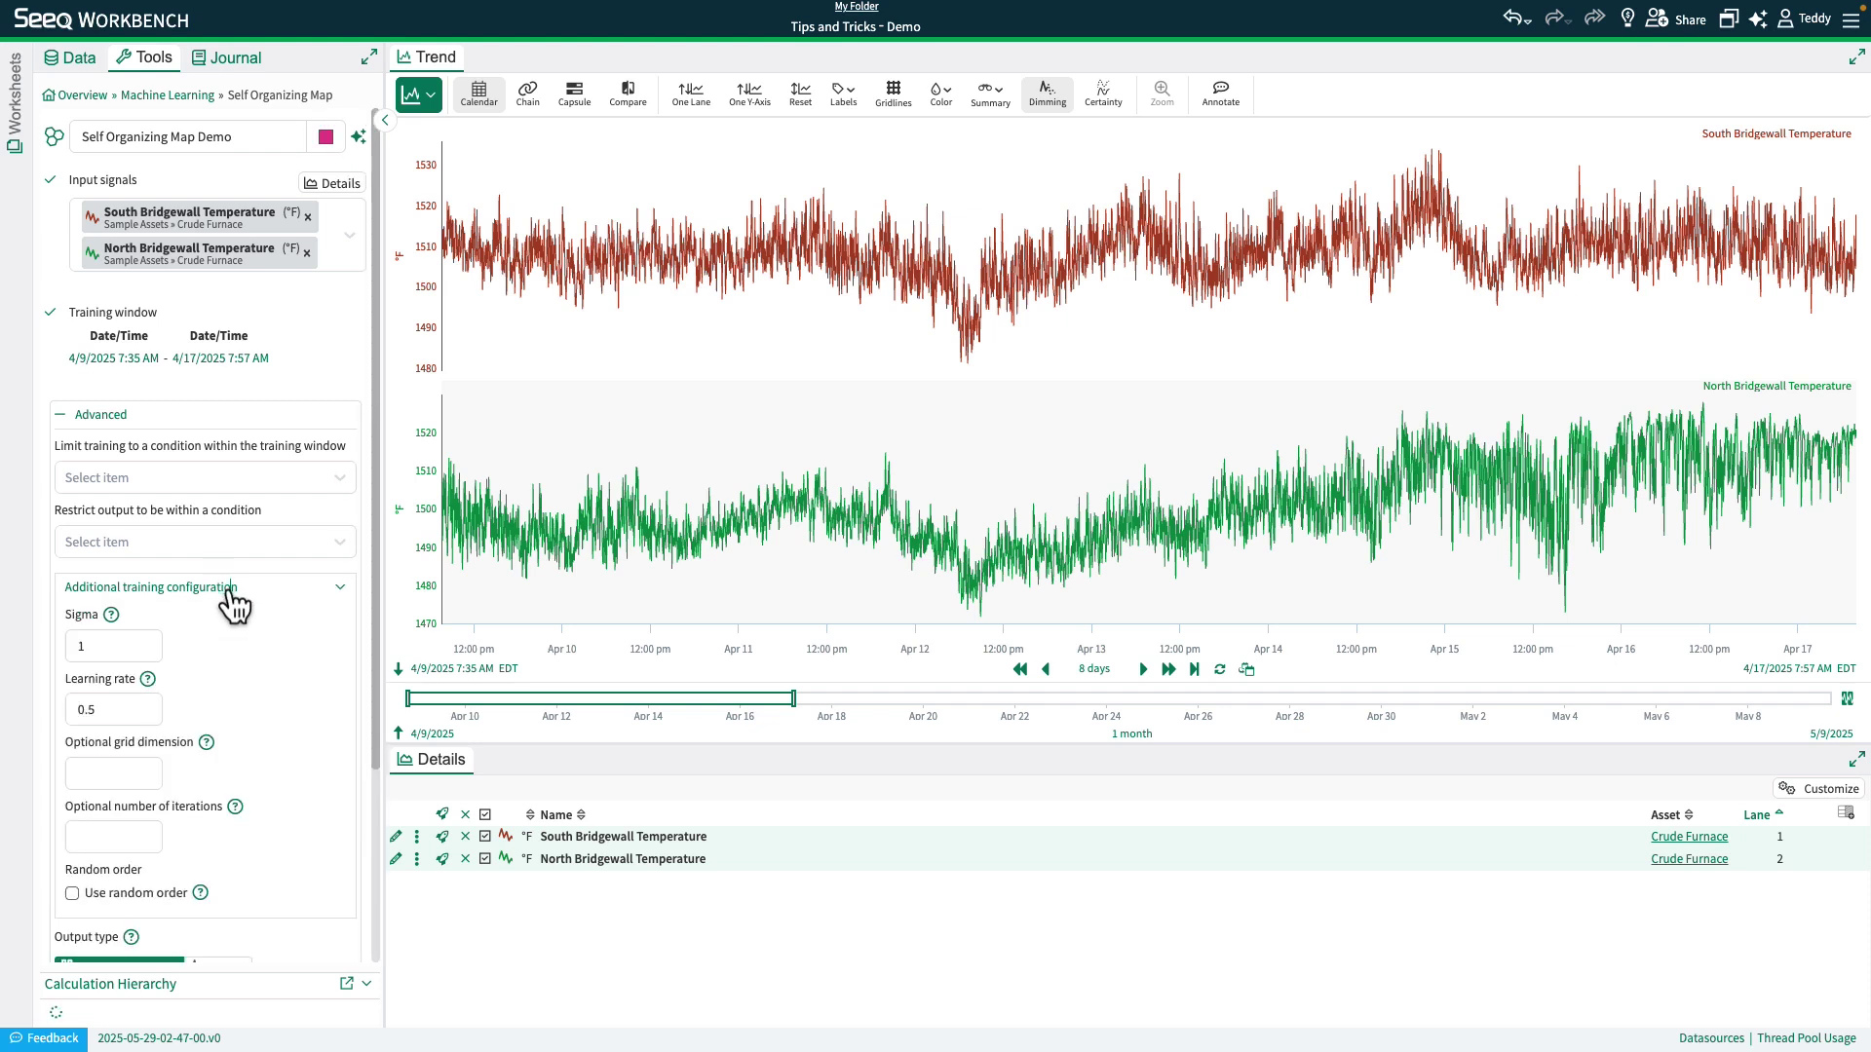
{"action": "scroll", "coordinate": [220, 617], "scroll_direction": "down", "scroll_amount": 1}
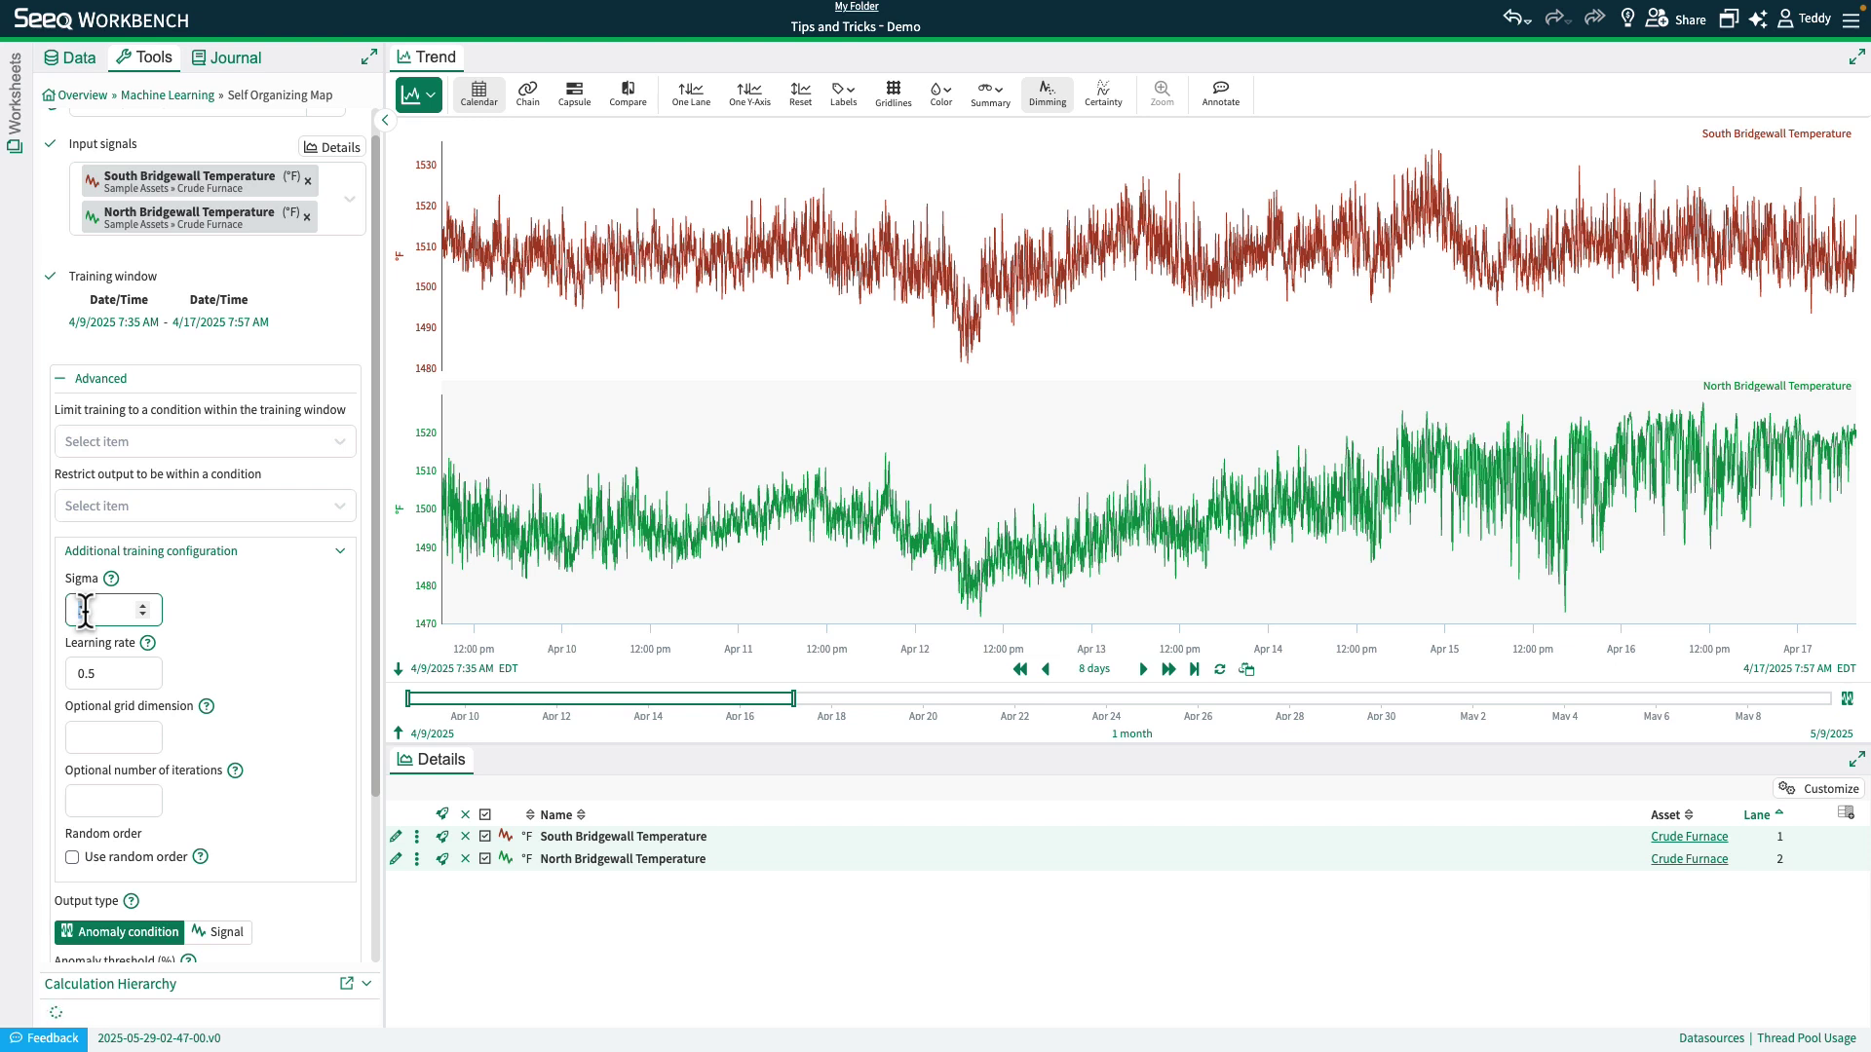
{"action": "type", "text": "0.5"}
{"action": "left_click", "coordinate": [116, 675]}
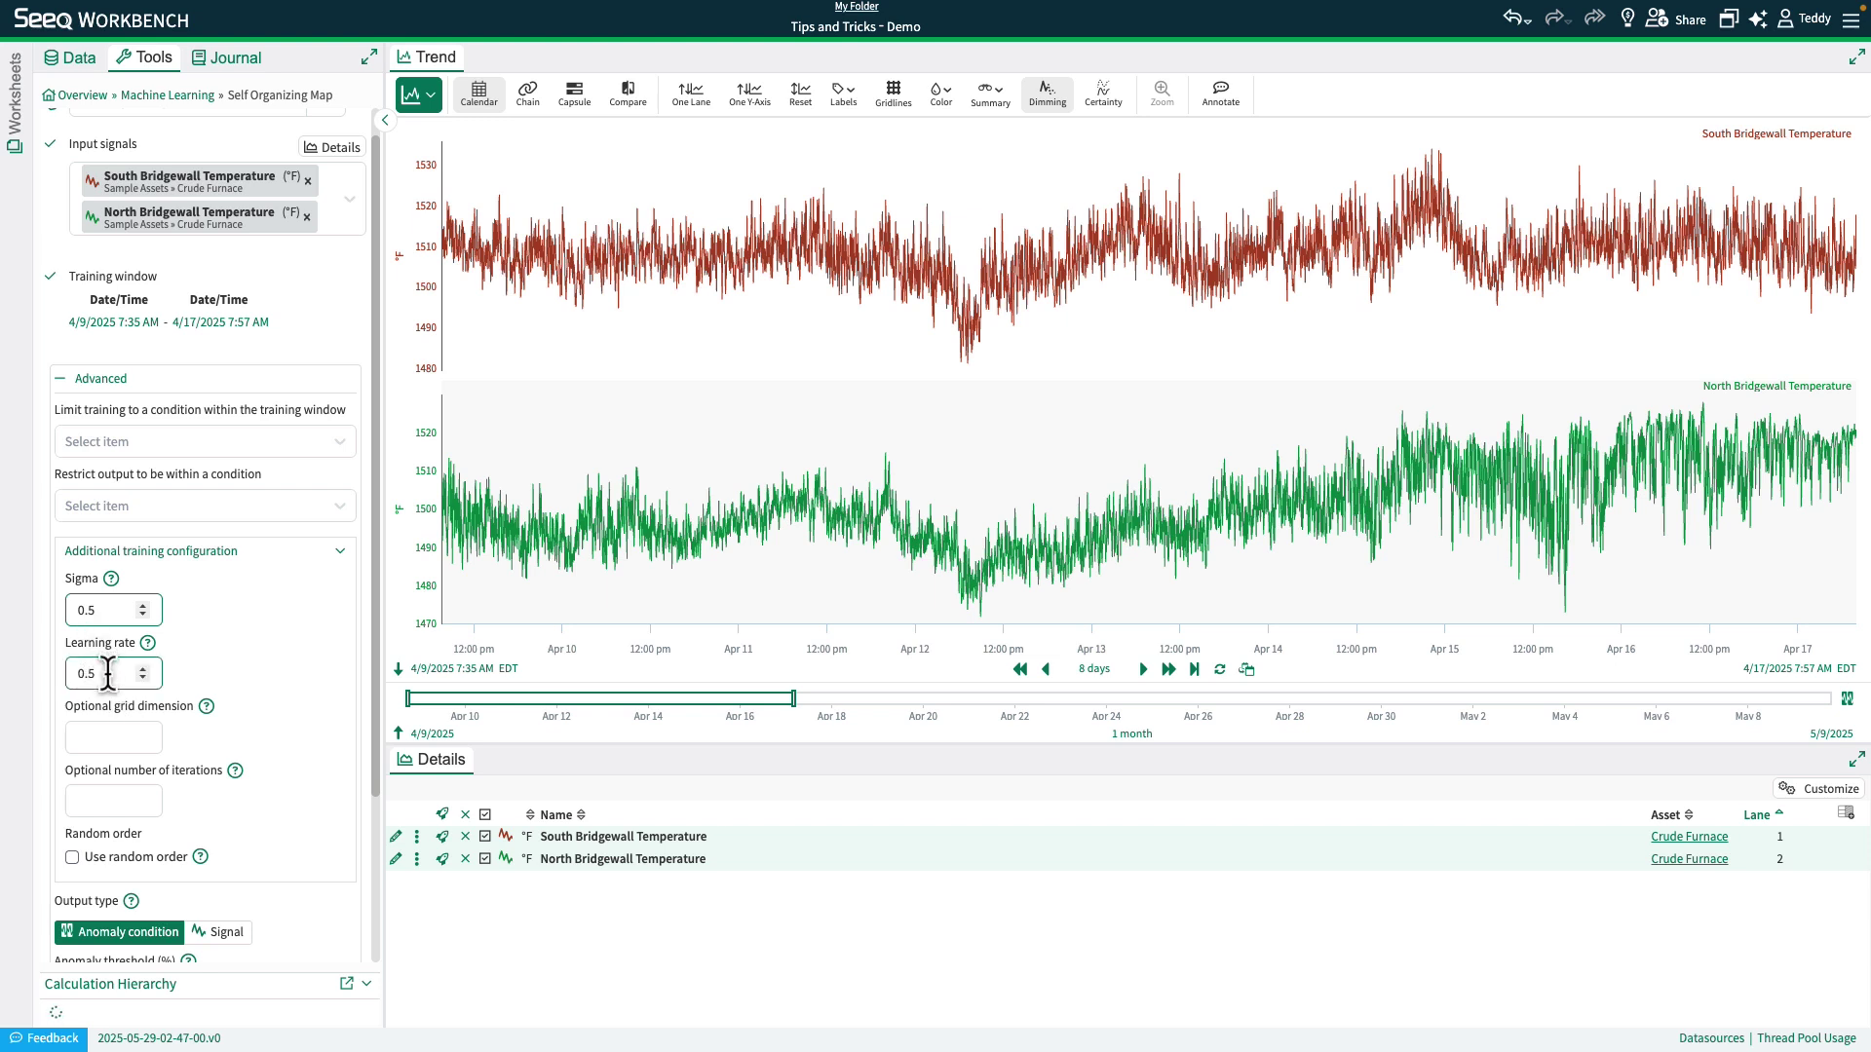
{"action": "double_click", "coordinate": [108, 673]}
{"action": "left_click", "coordinate": [105, 673]}
{"action": "key", "text": "BackSpace"}
{"action": "type", "text": "2"}
Step: Enter 8 as the optional grid dimension
{"action": "left_click", "coordinate": [99, 737]}
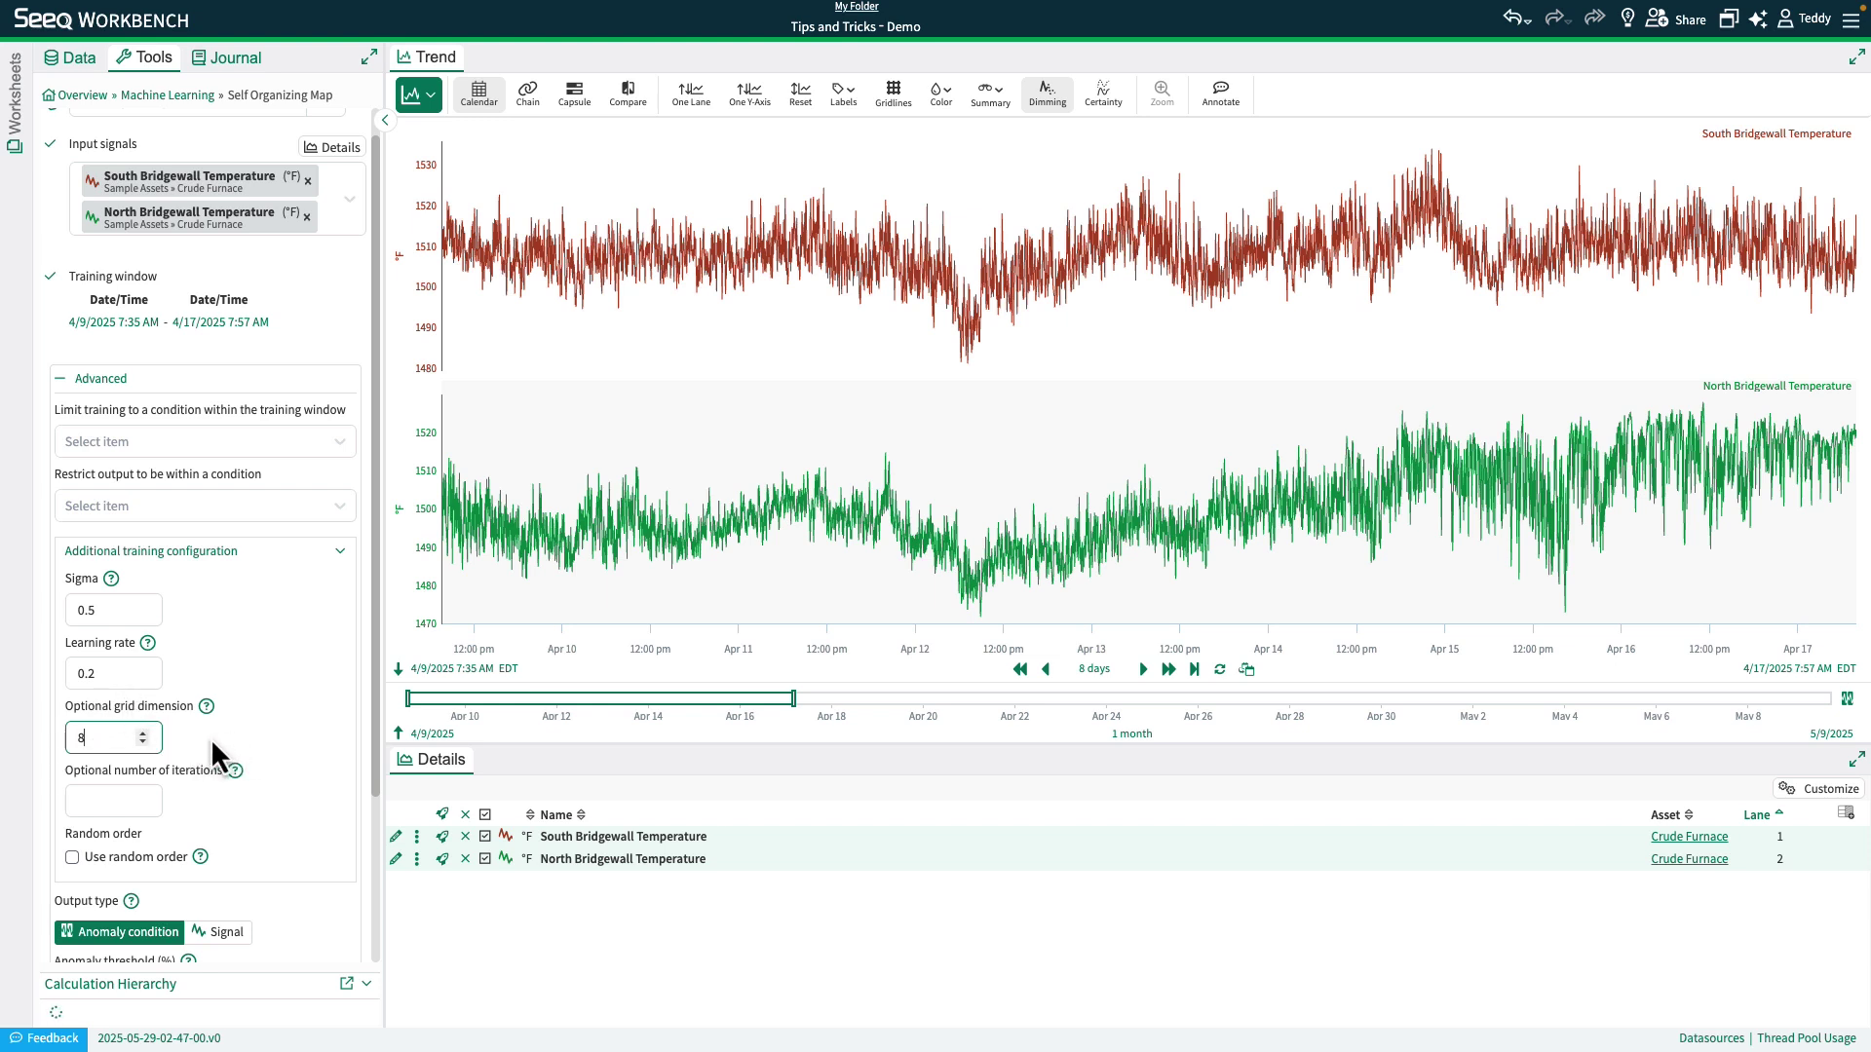
{"action": "scroll", "coordinate": [205, 734], "scroll_direction": "down", "scroll_amount": 1}
{"action": "scroll", "coordinate": [143, 716], "scroll_direction": "down", "scroll_amount": 3}
{"action": "scroll", "coordinate": [126, 719], "scroll_direction": "up", "scroll_amount": 2}
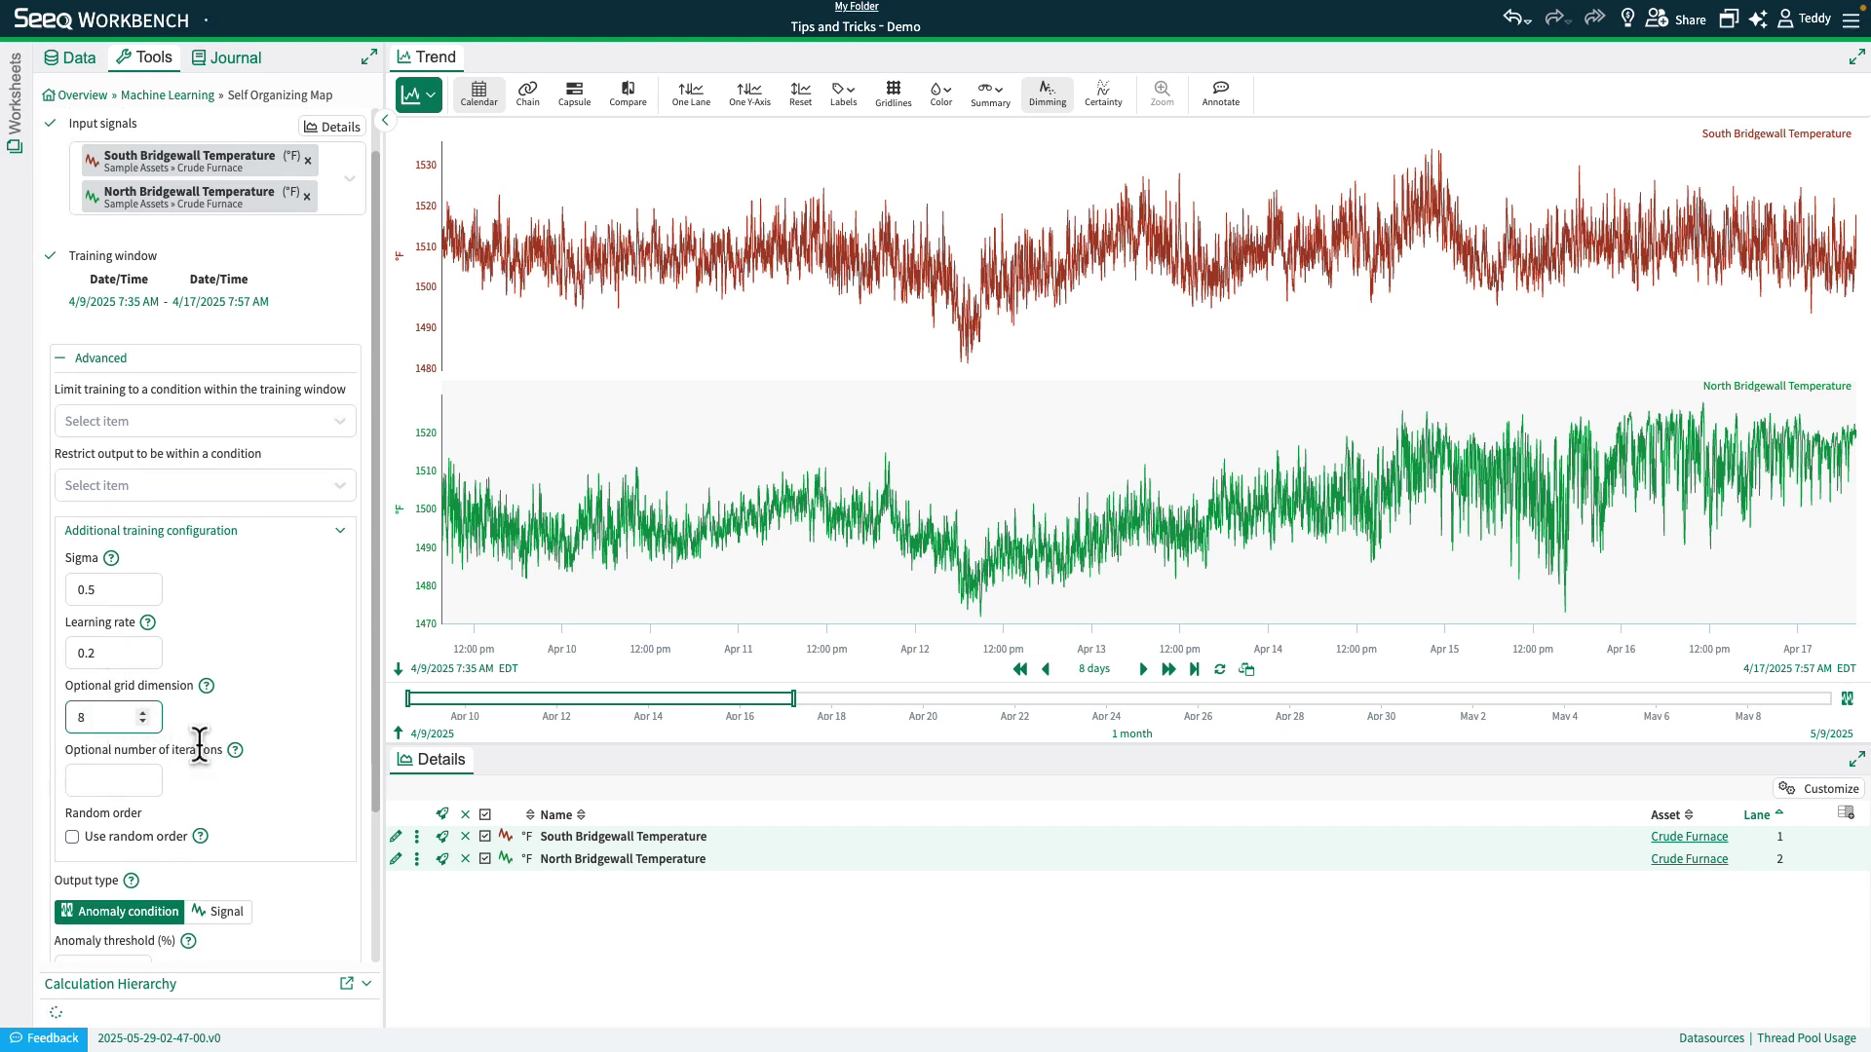
Step: Confirm grid dimension 8, change the anomaly threshold from 95 to 98%, and execute the model
{"action": "left_click", "coordinate": [205, 809]}
{"action": "scroll", "coordinate": [290, 875], "scroll_direction": "down", "scroll_amount": 2}
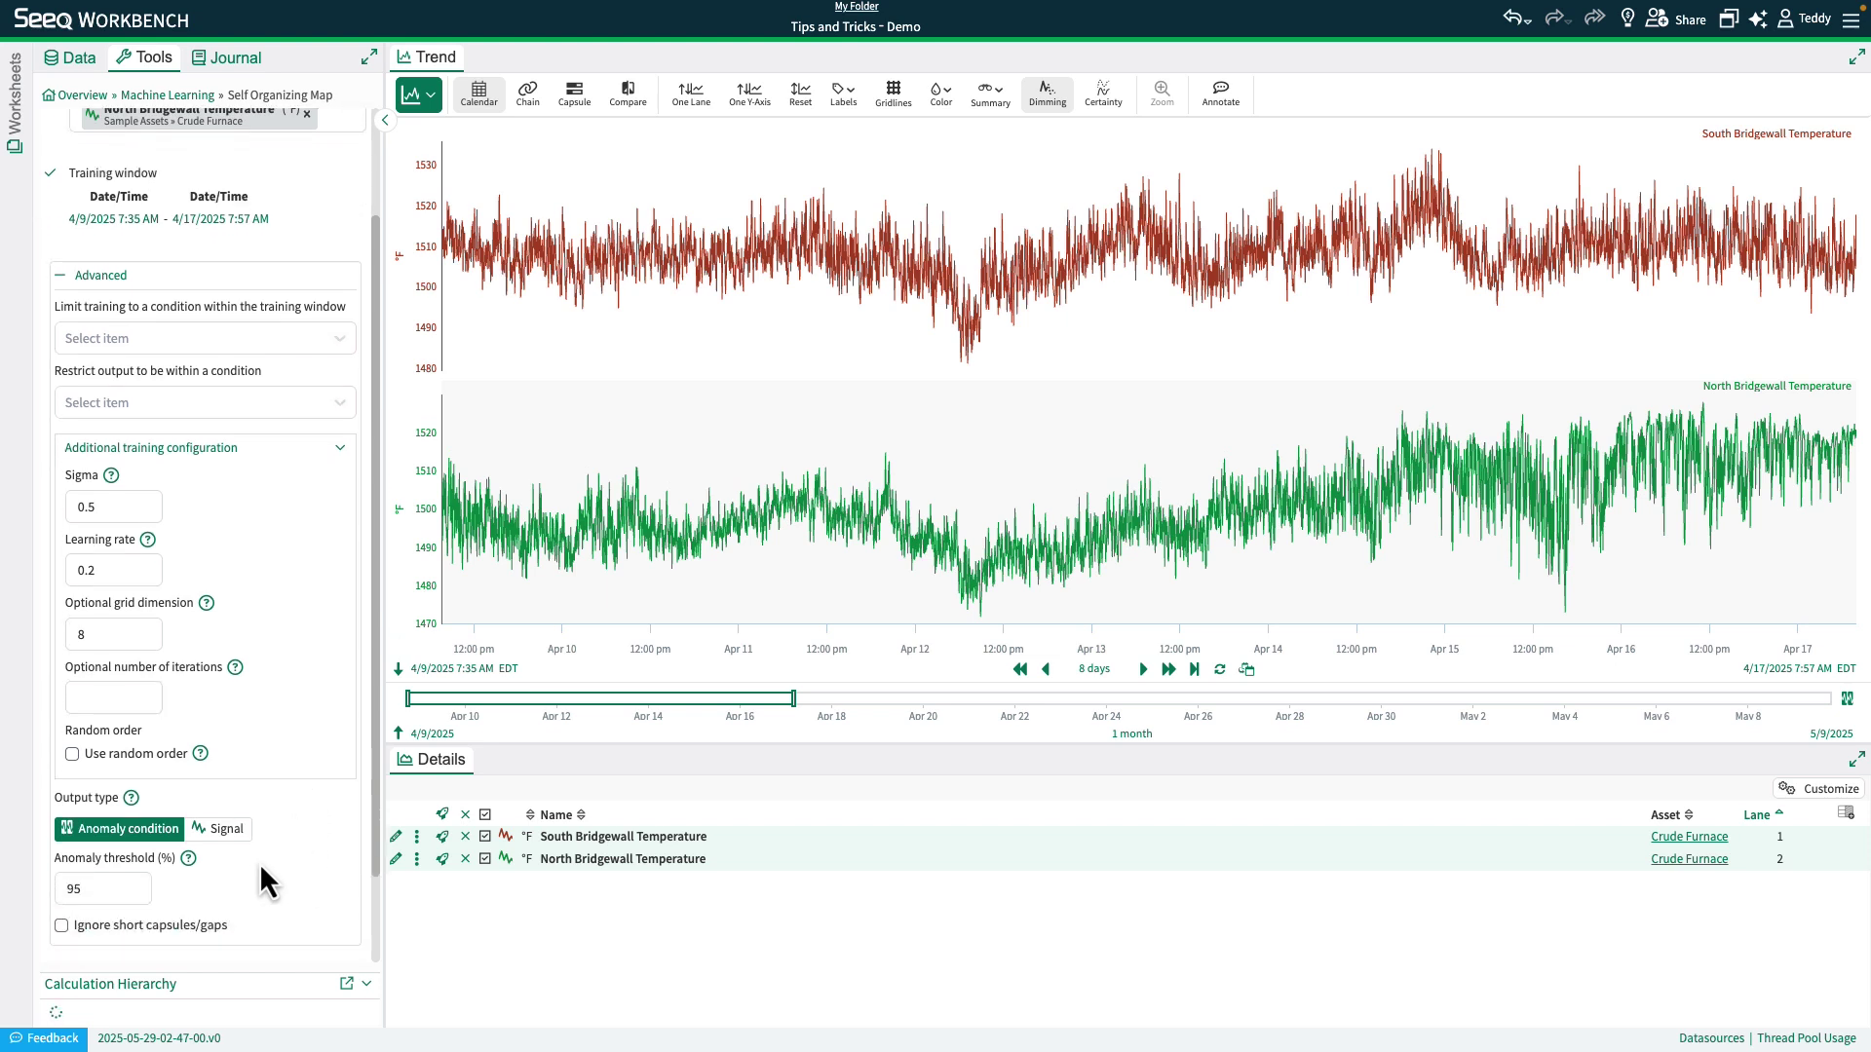
{"action": "left_click", "coordinate": [82, 888]}
{"action": "scroll", "coordinate": [214, 883], "scroll_direction": "down", "scroll_amount": 1}
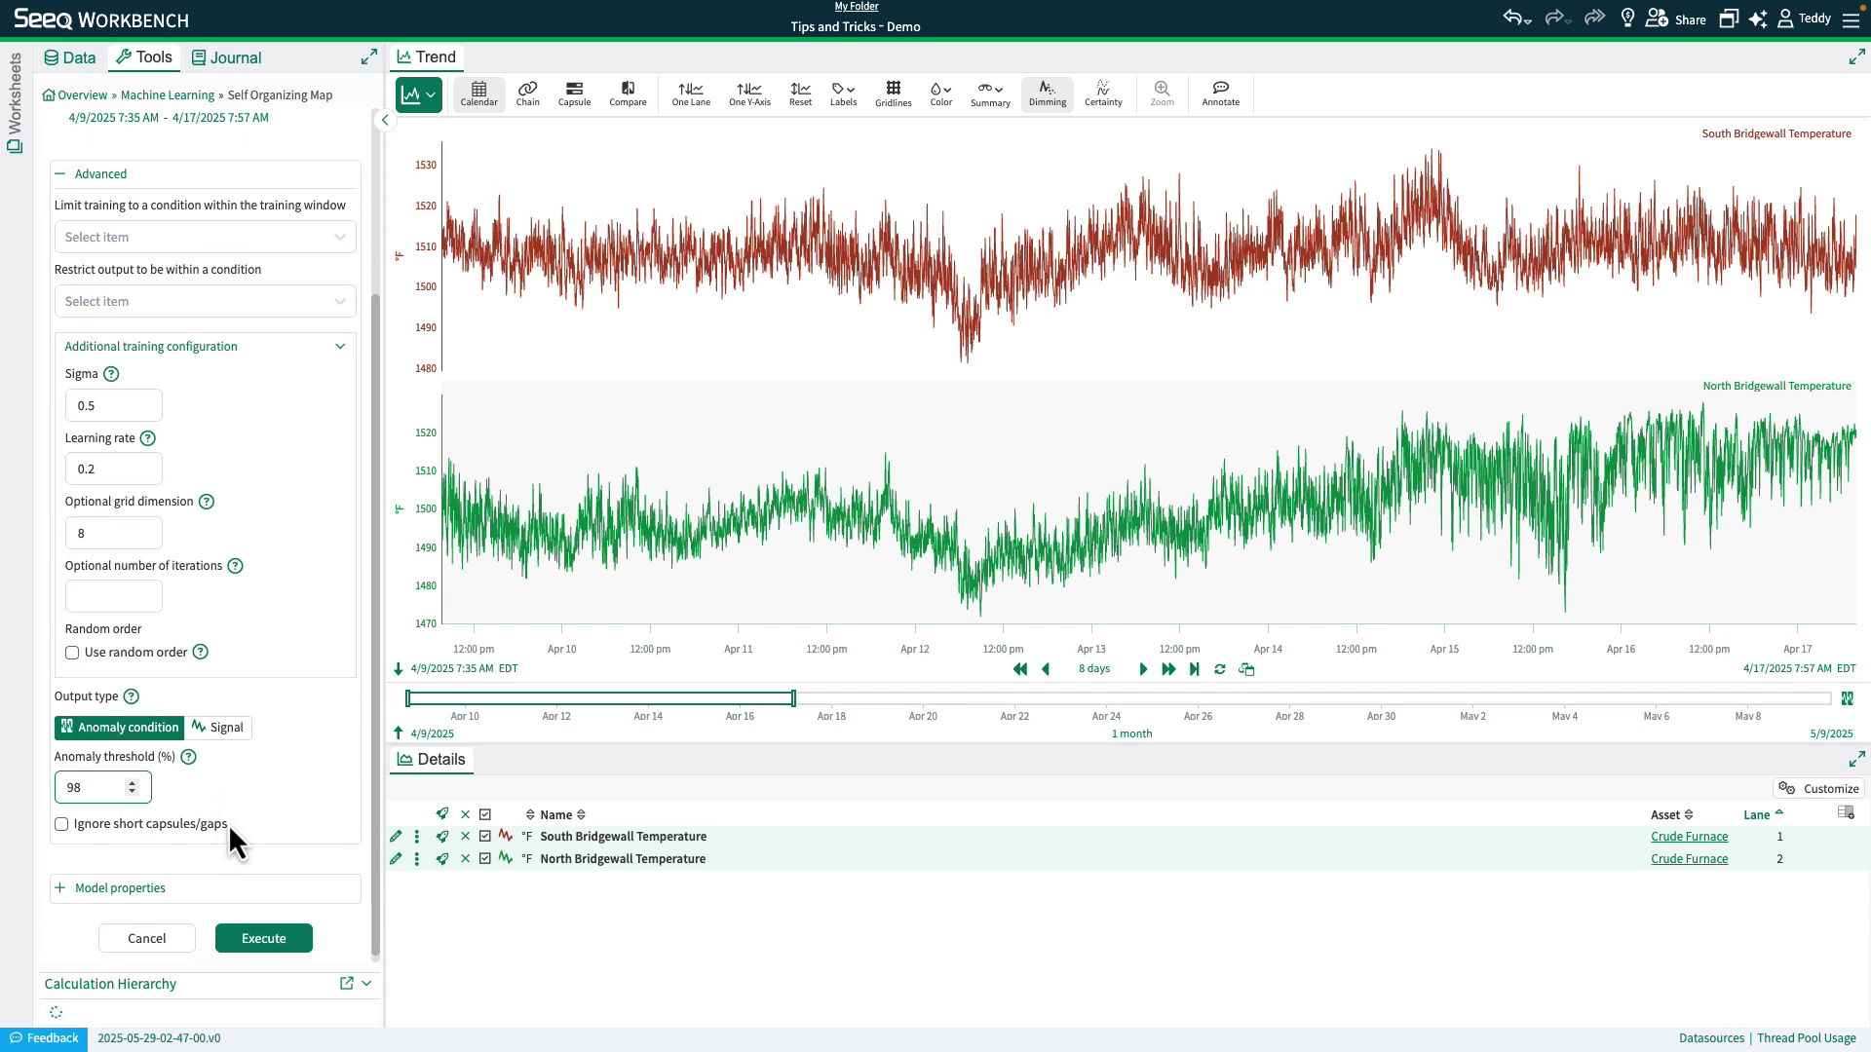
{"action": "left_click", "coordinate": [264, 938]}
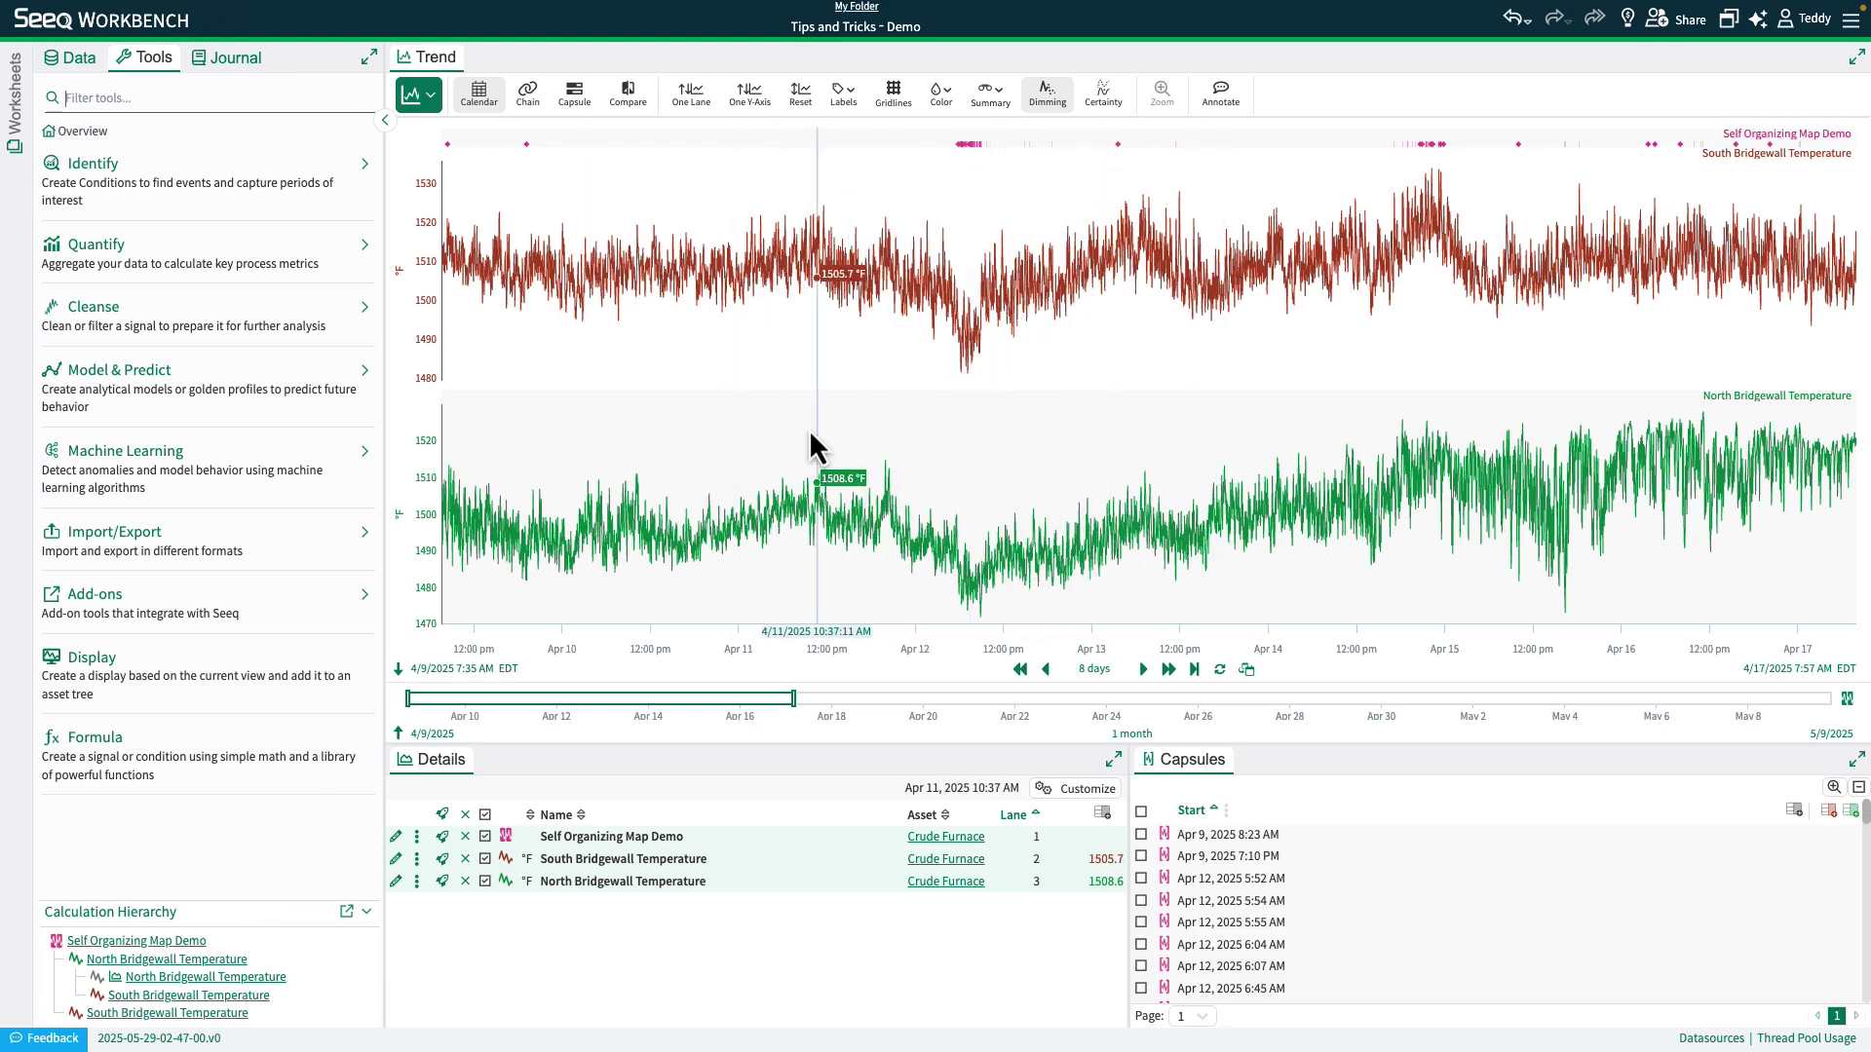
Step: Edit Self Organizing Map Demo to ignore capsules and gaps under 20 minutes, then re-execute
{"action": "left_click", "coordinate": [396, 836]}
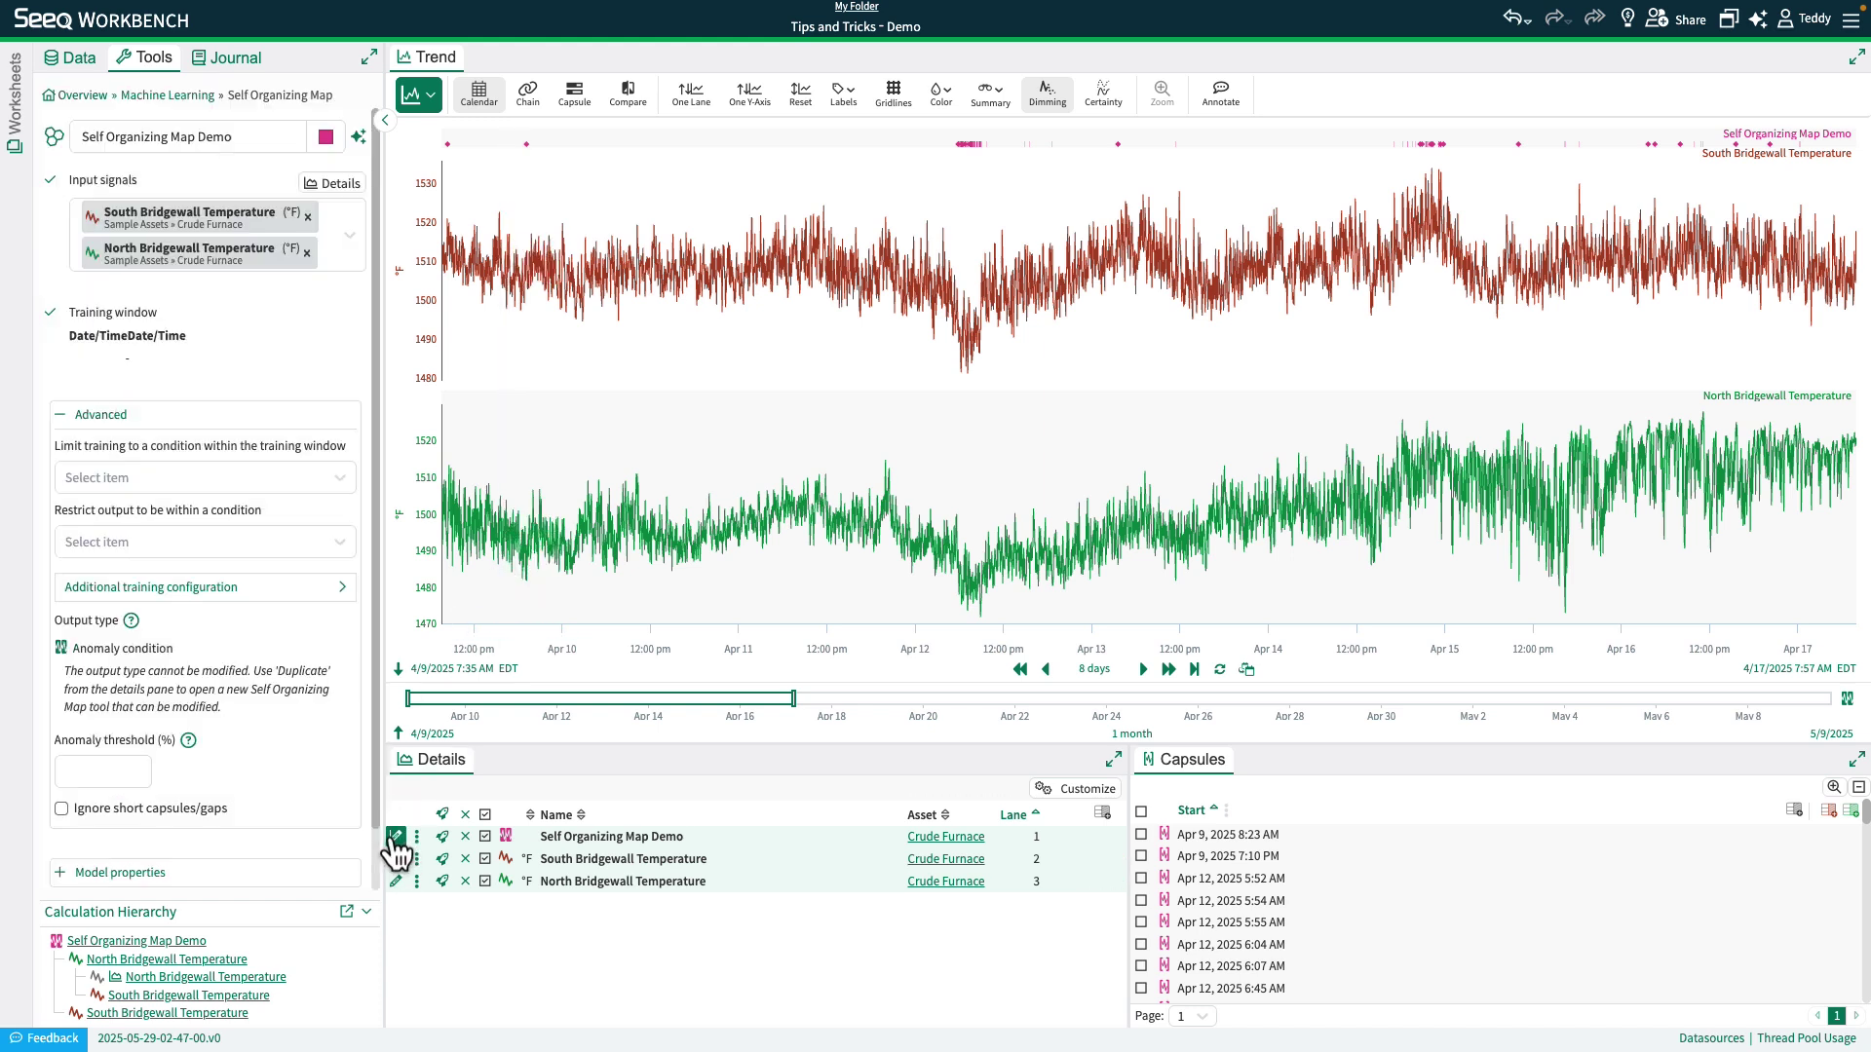
{"action": "left_click", "coordinate": [183, 811]}
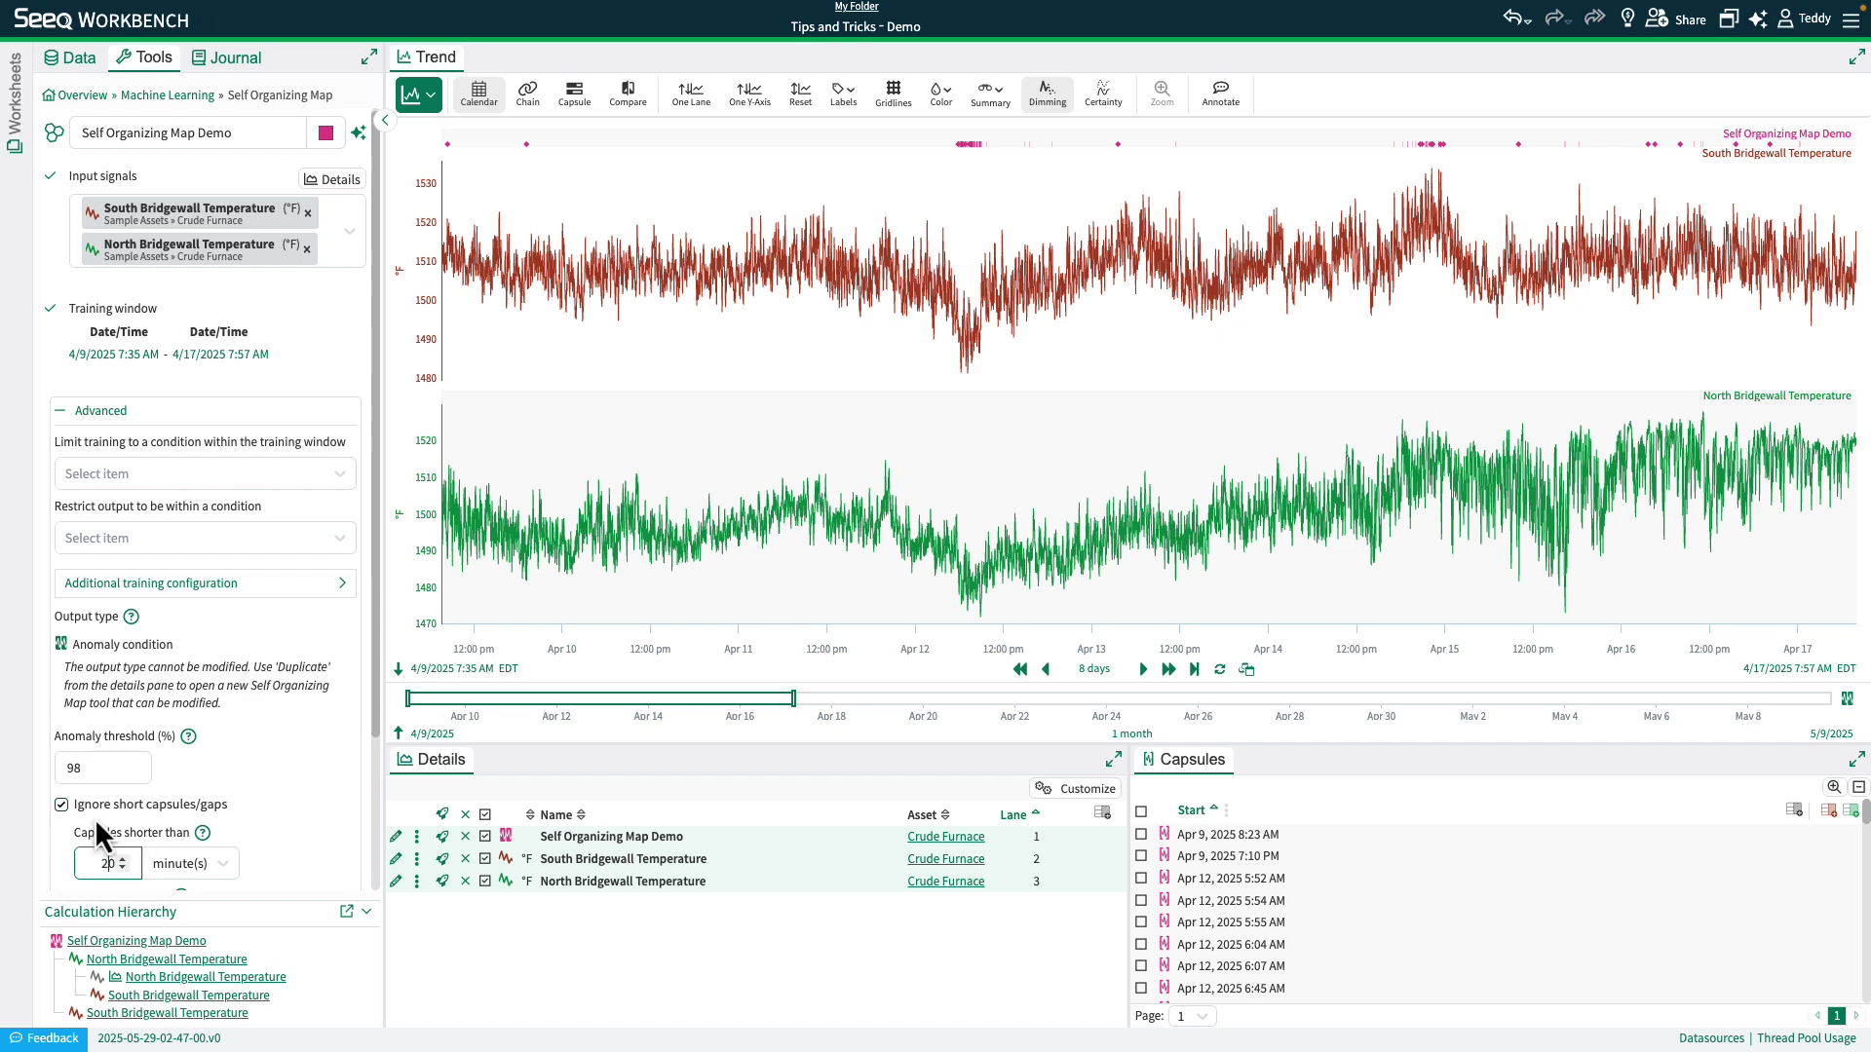
{"action": "scroll", "coordinate": [150, 793], "scroll_direction": "down", "scroll_amount": 2}
{"action": "left_click", "coordinate": [105, 759]}
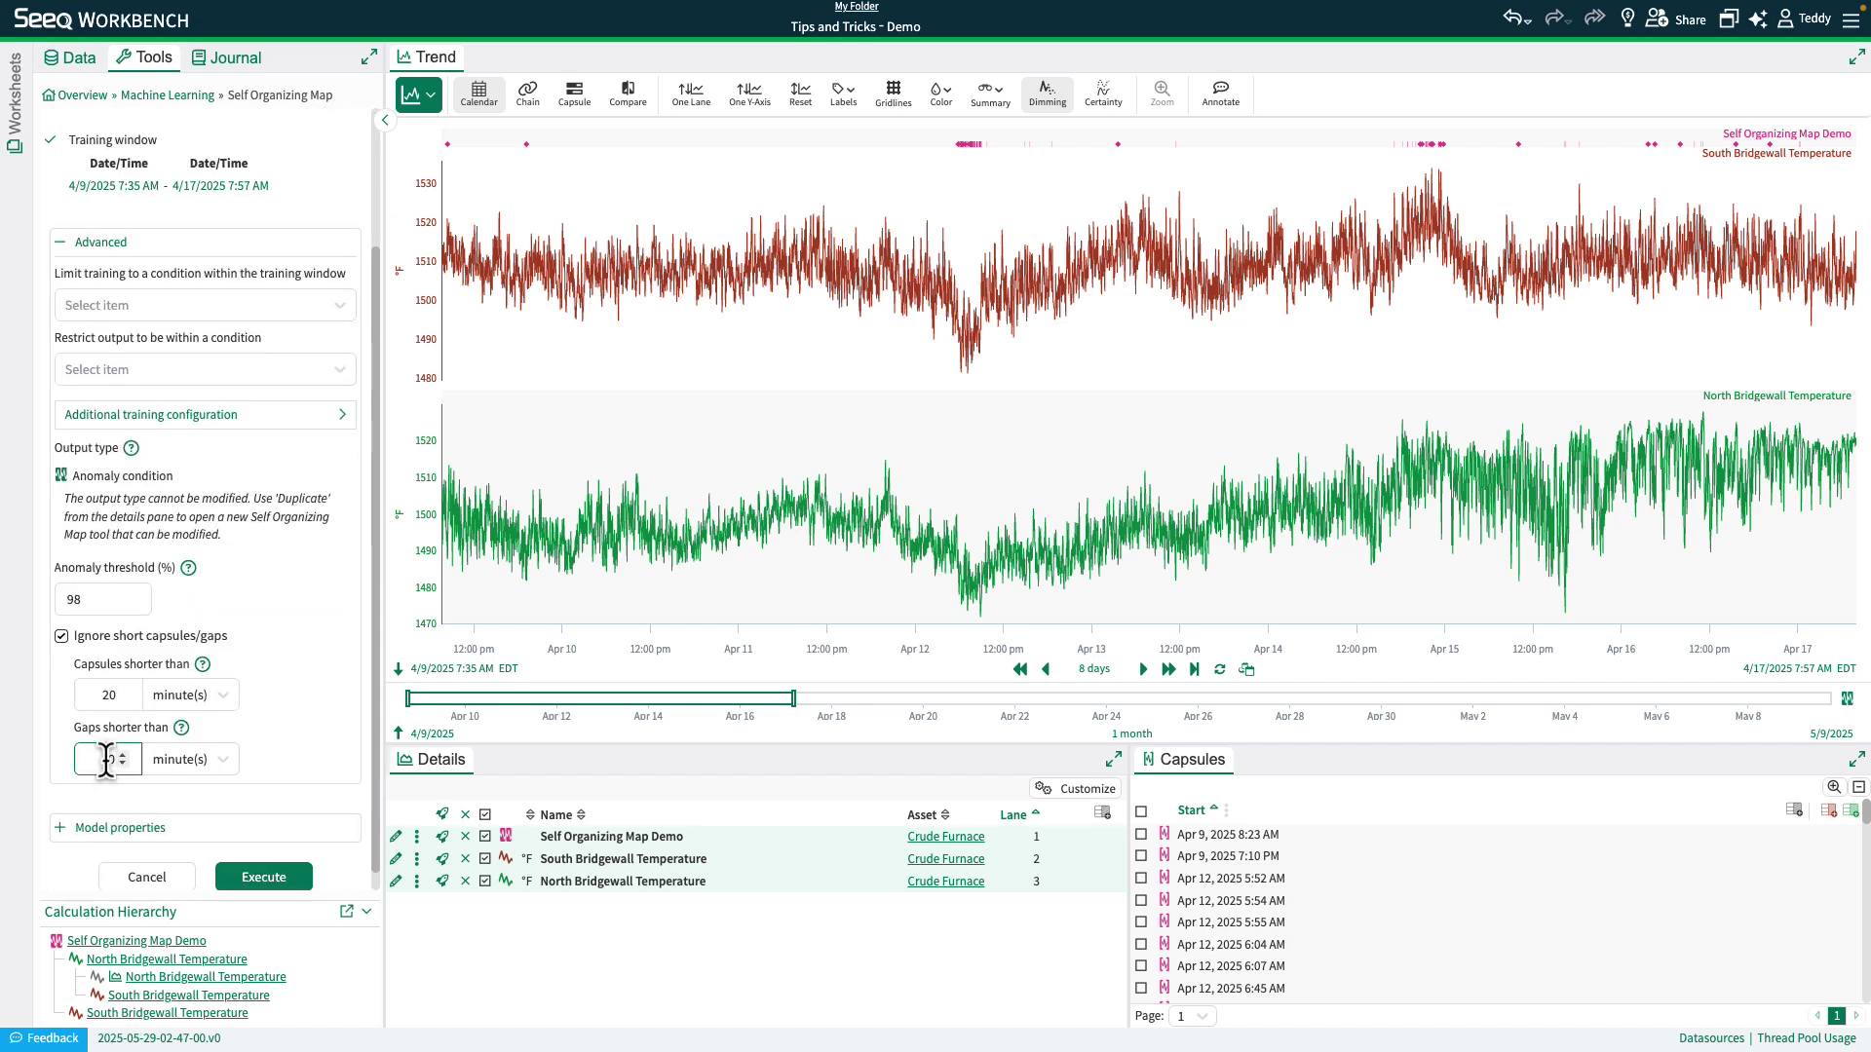
{"action": "left_click", "coordinate": [260, 877]}
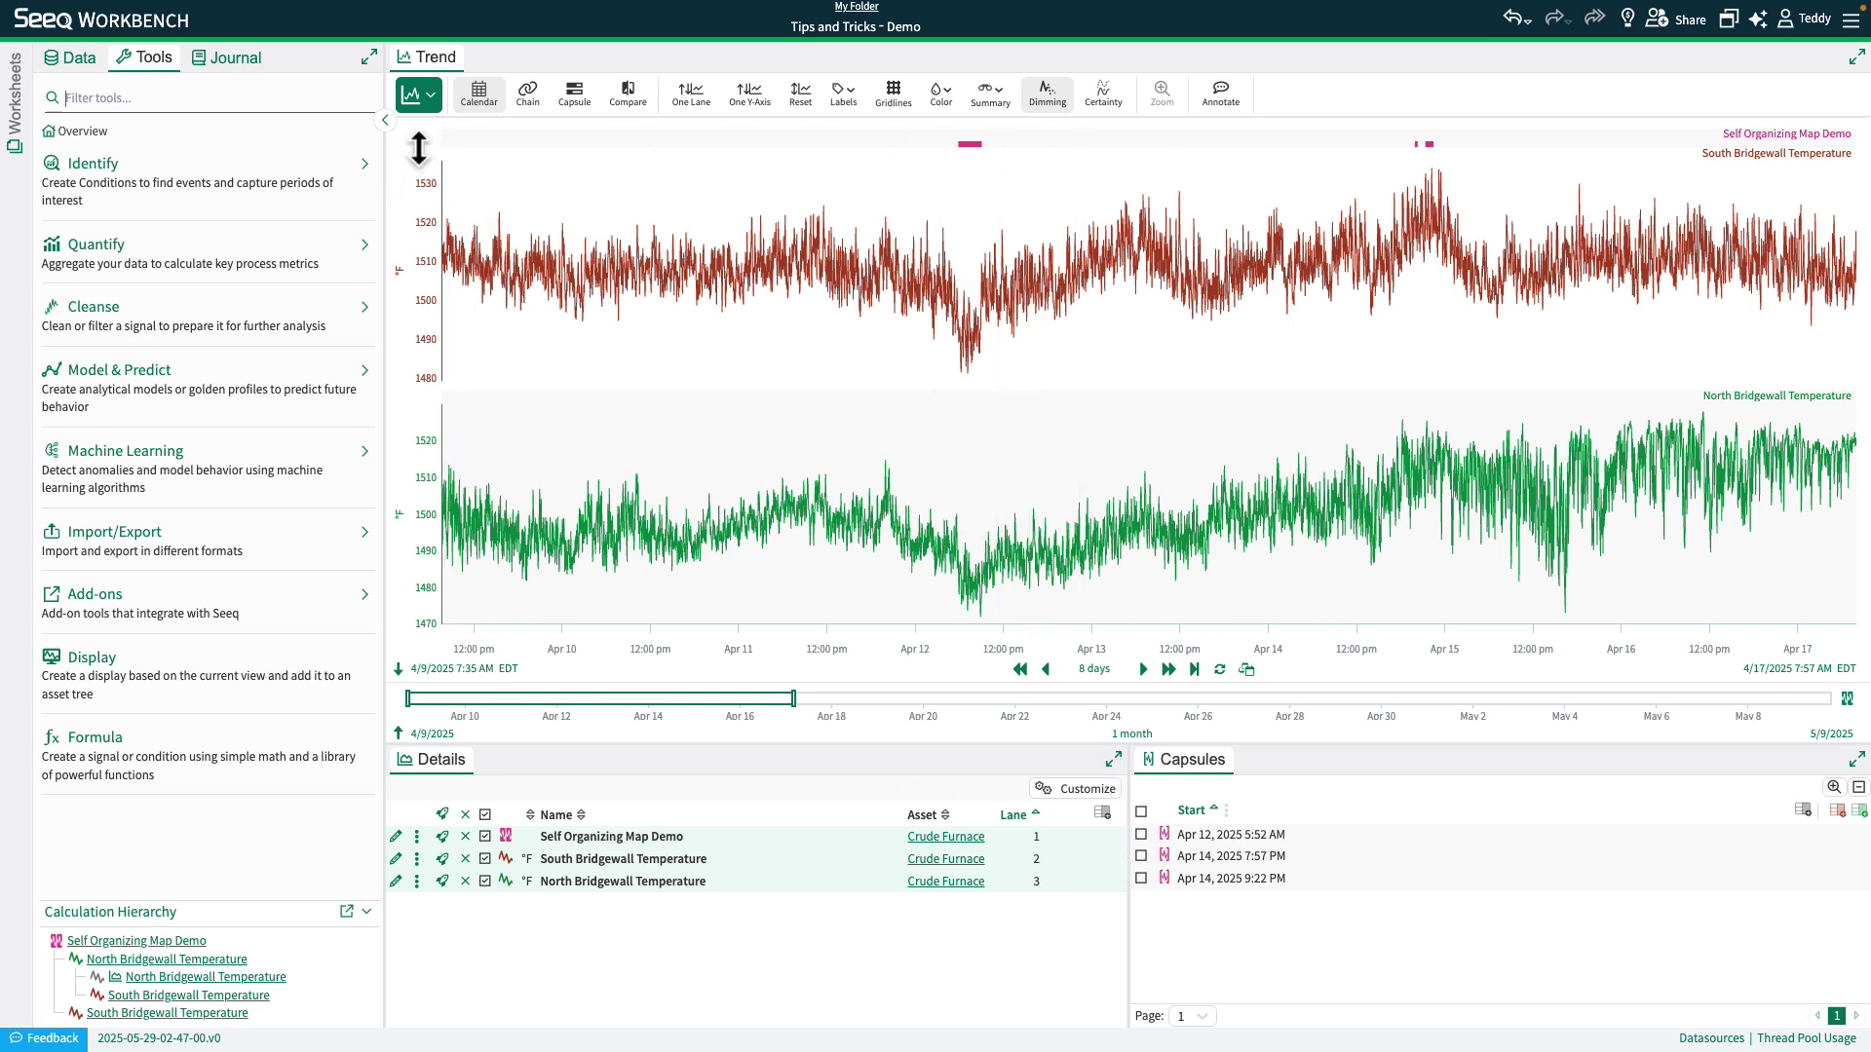
Step: Show the temperatures as an XY plot coloured by Self Organizing Map Demo, then revert to Trend
{"action": "left_click", "coordinate": [426, 98]}
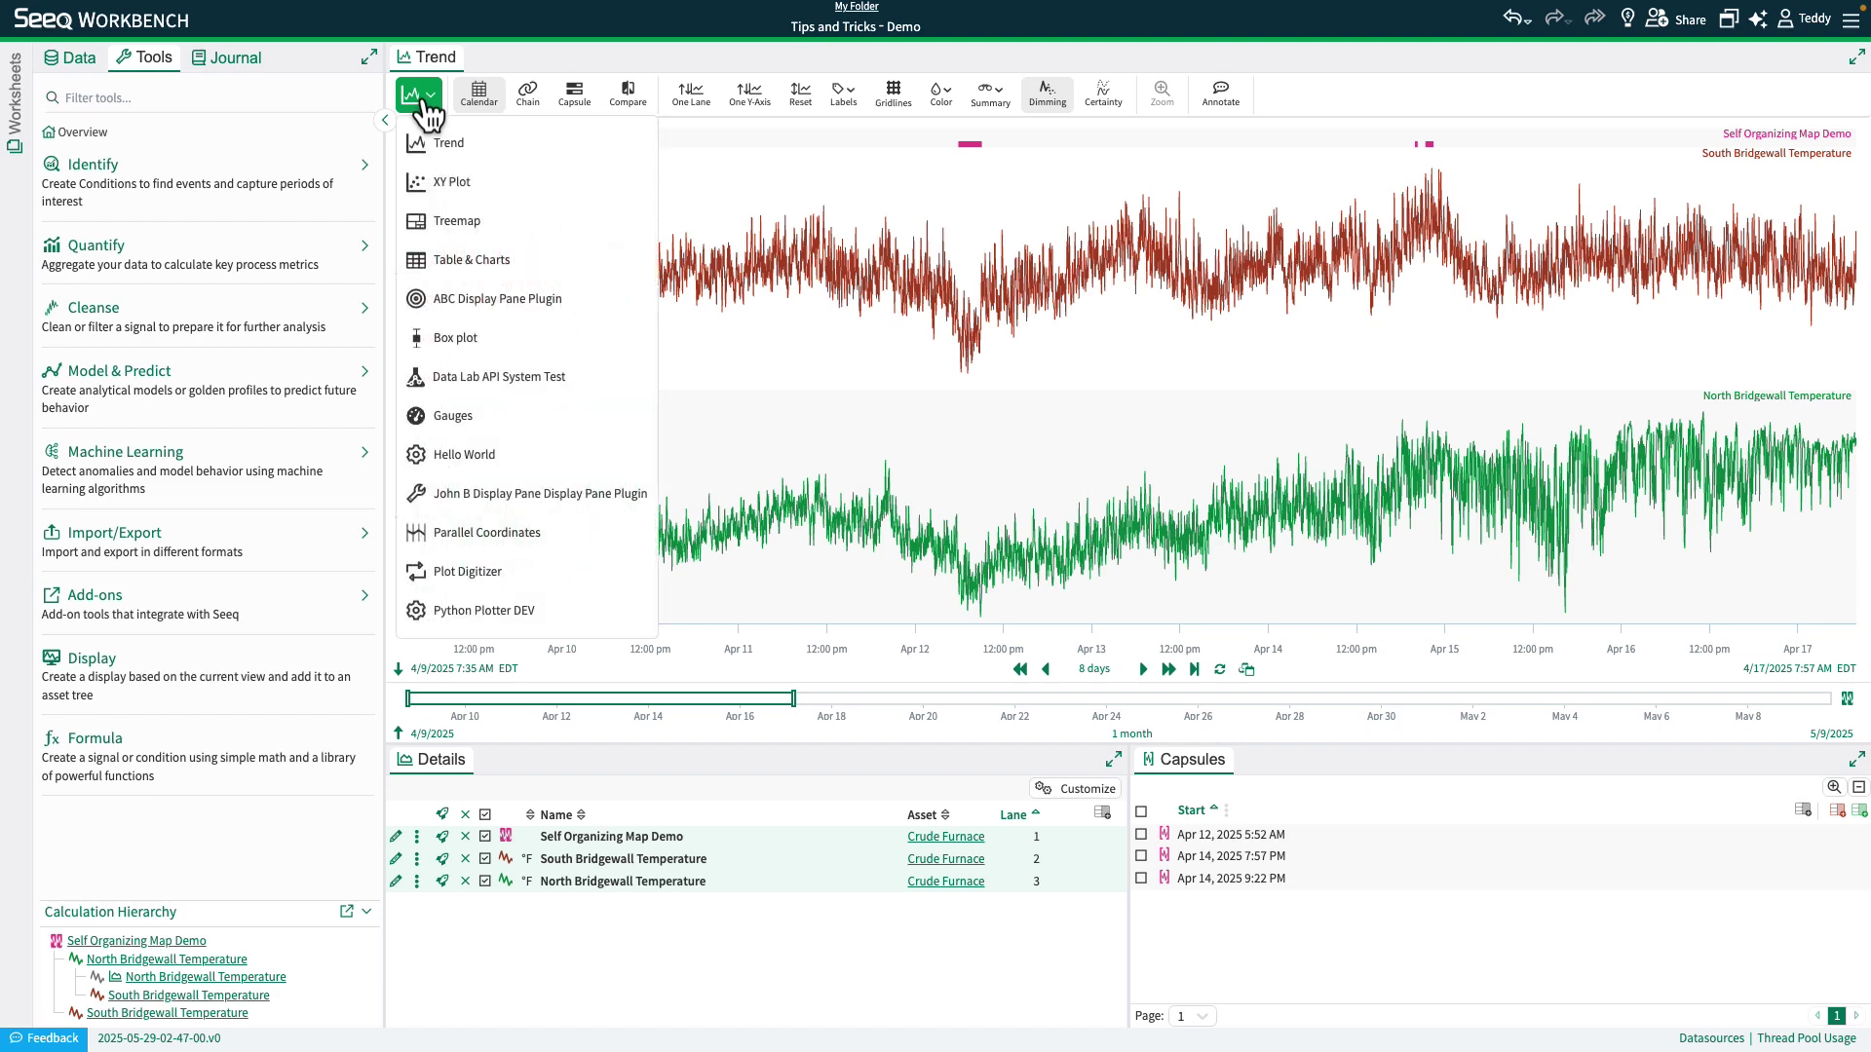
{"action": "left_click", "coordinate": [450, 183]}
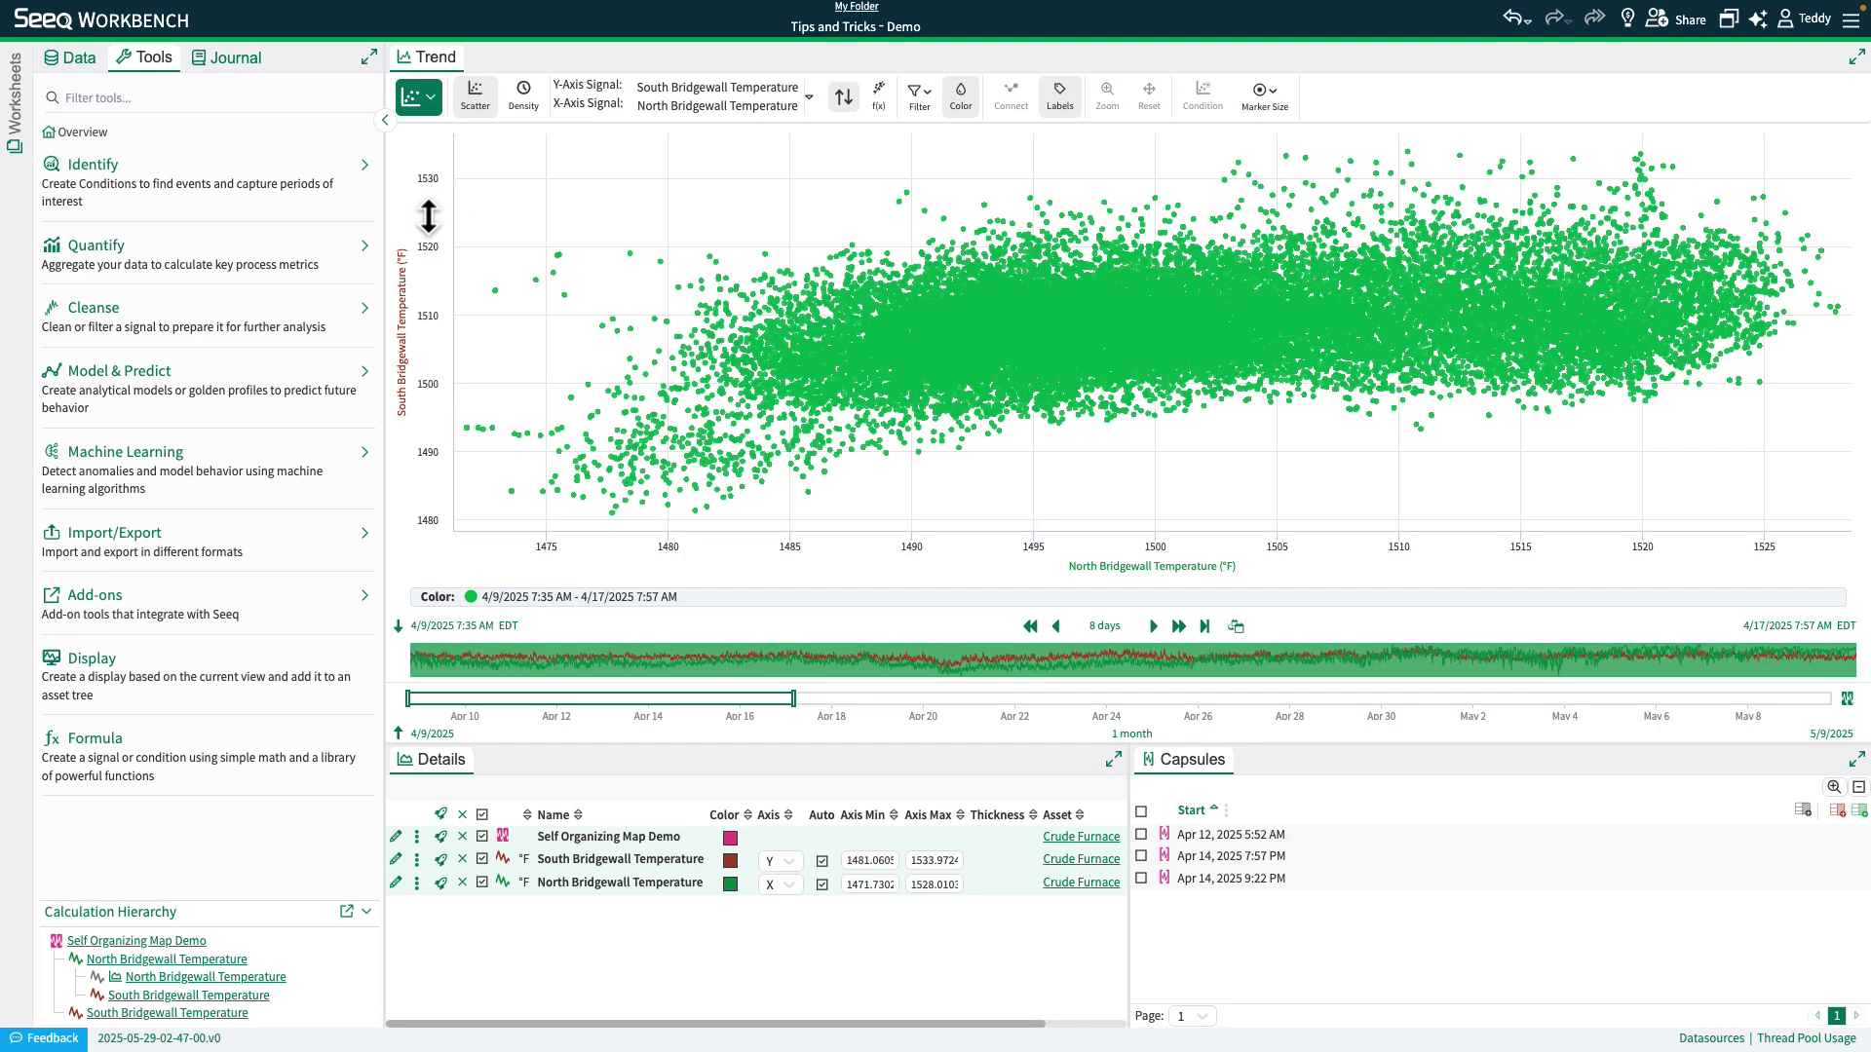
{"action": "left_click", "coordinate": [963, 100]}
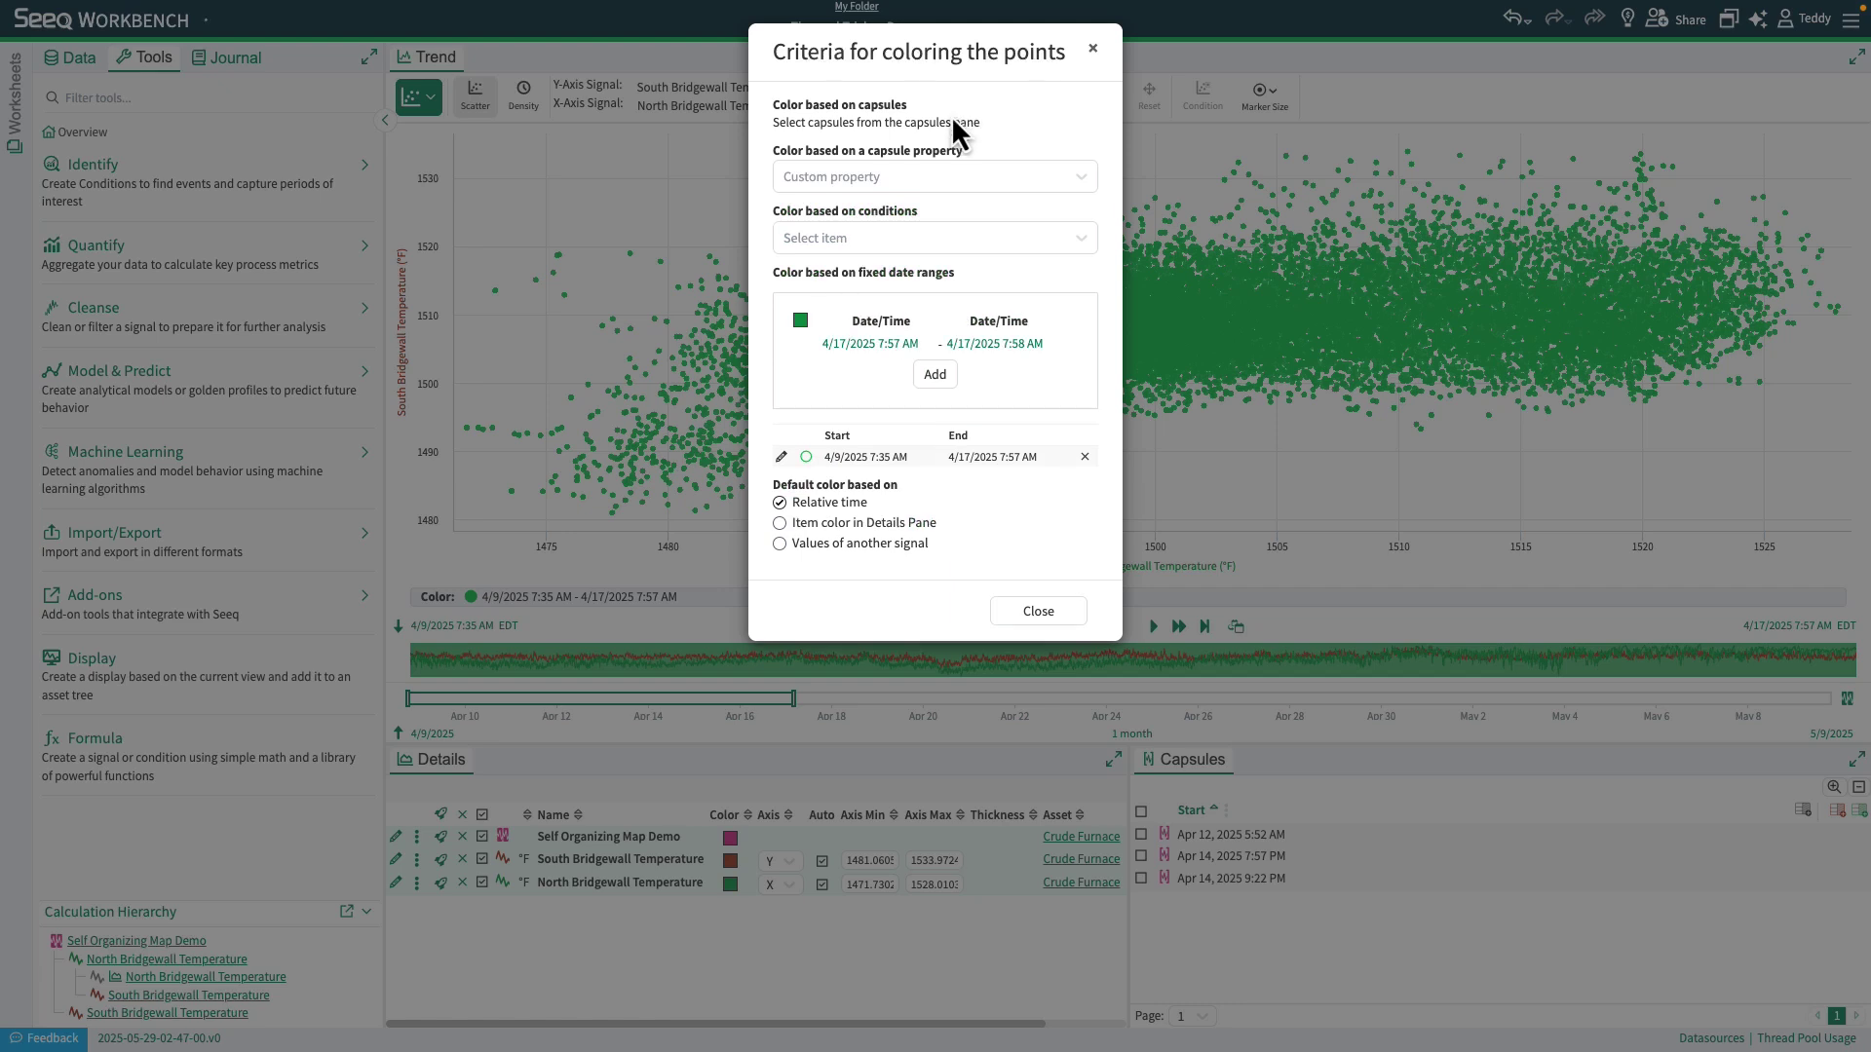
{"action": "left_click", "coordinate": [901, 237]}
{"action": "left_click", "coordinate": [857, 300]}
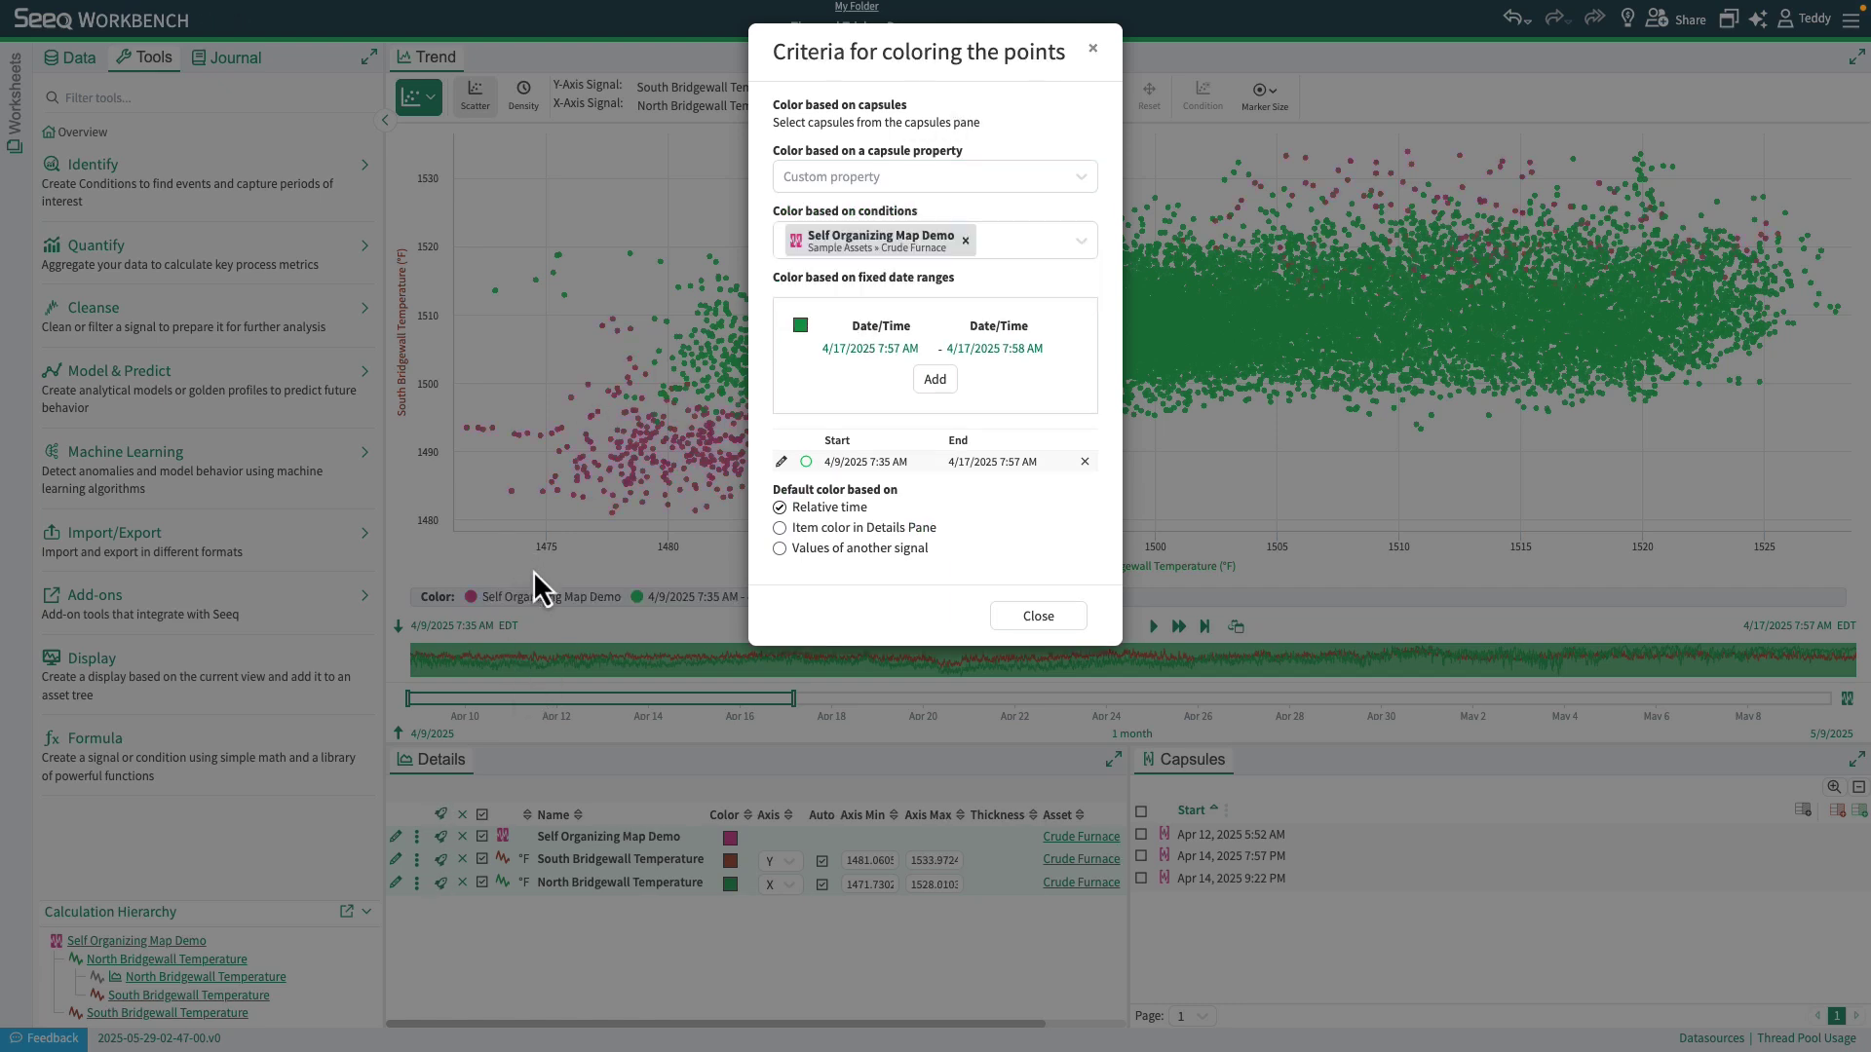
{"action": "left_click", "coordinate": [1094, 49]}
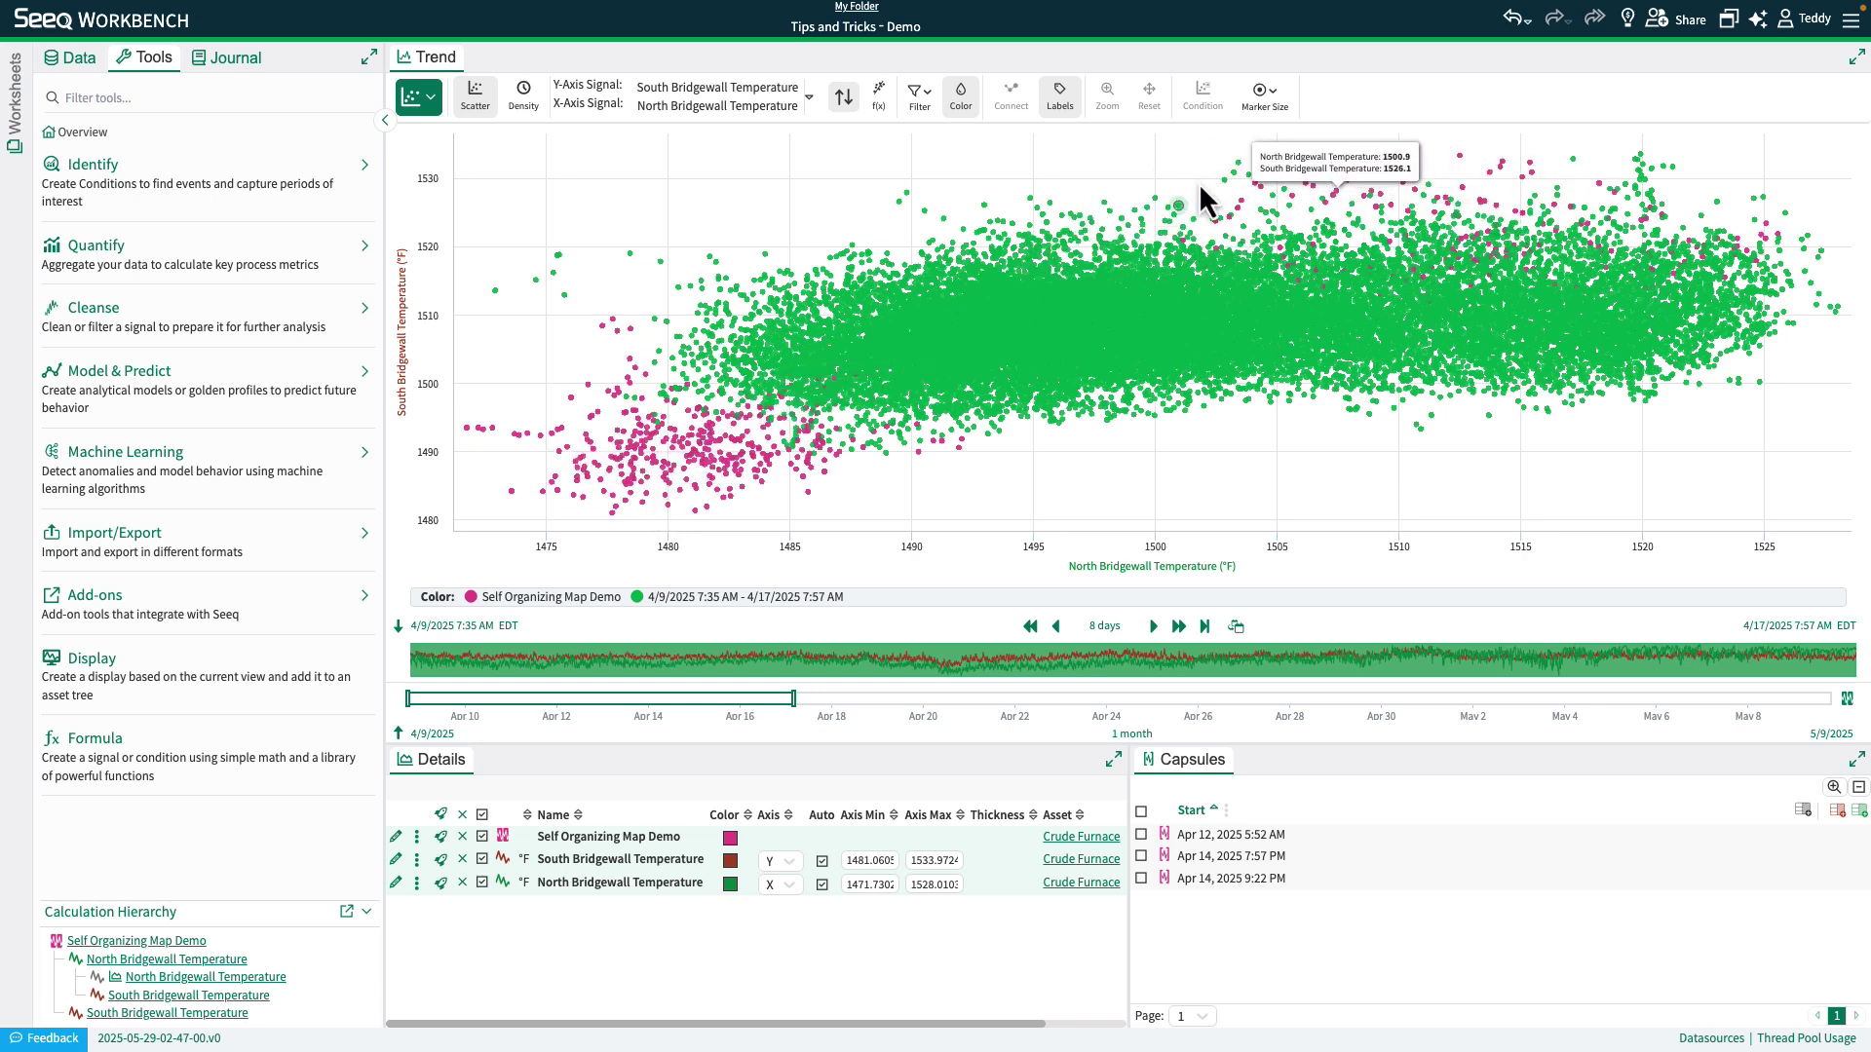
{"action": "left_click", "coordinate": [444, 101]}
{"action": "left_click", "coordinate": [452, 151]}
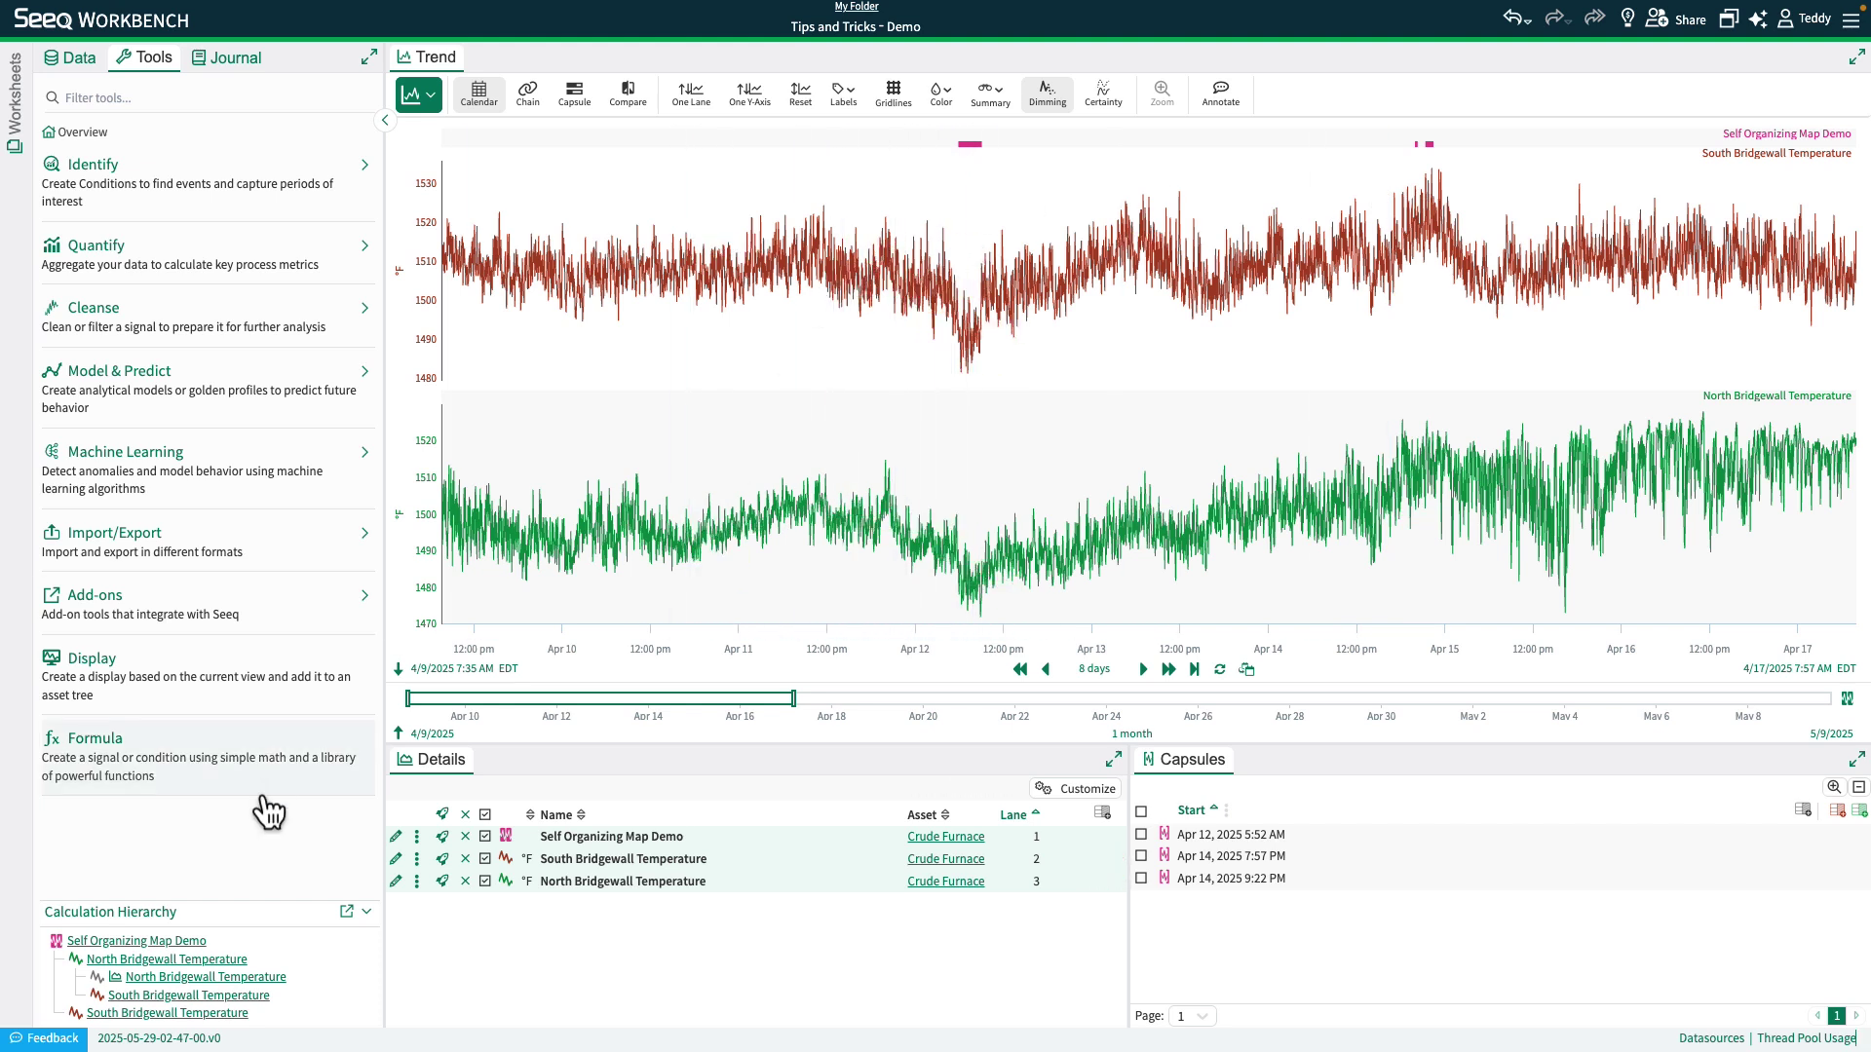
Step: Duplicate Self Organizing Map Demo, set Output type to Signal, and execute the copy
{"action": "left_click", "coordinate": [416, 837]}
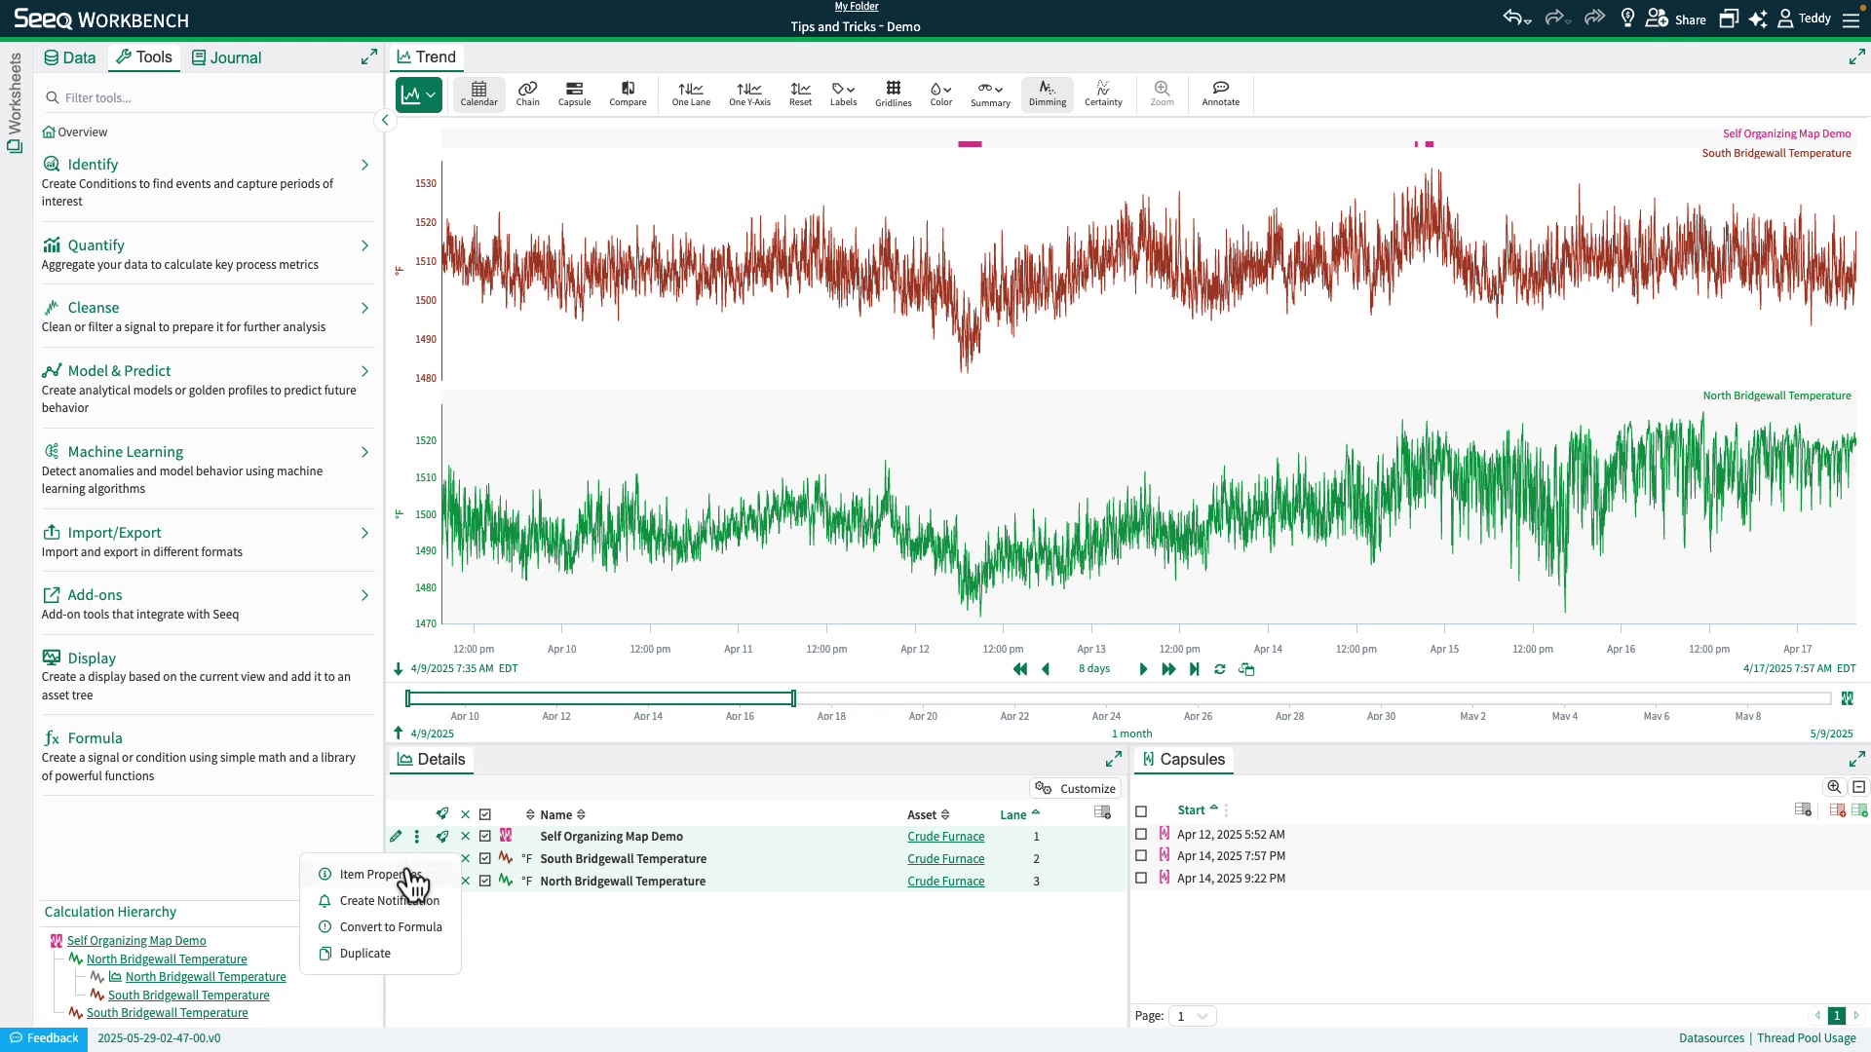
{"action": "left_click", "coordinate": [390, 954]}
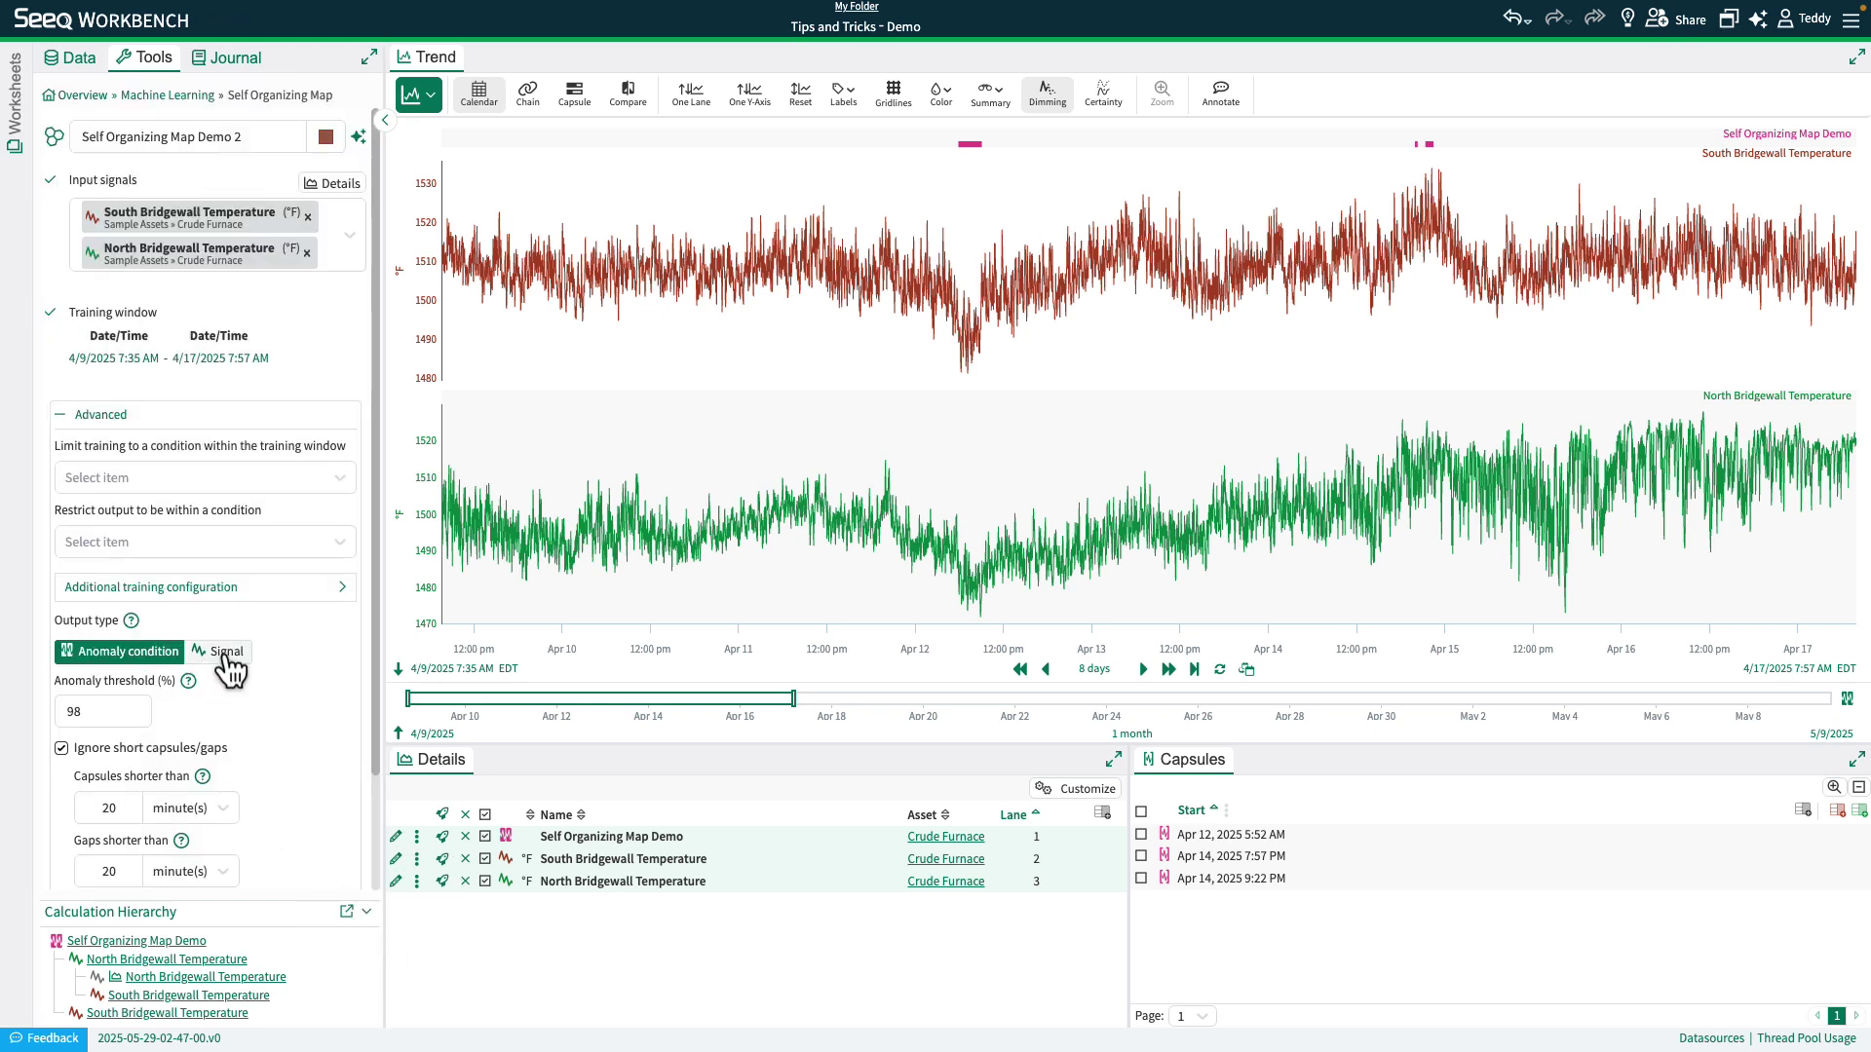
{"action": "left_click", "coordinate": [221, 652]}
{"action": "left_click", "coordinate": [287, 834]}
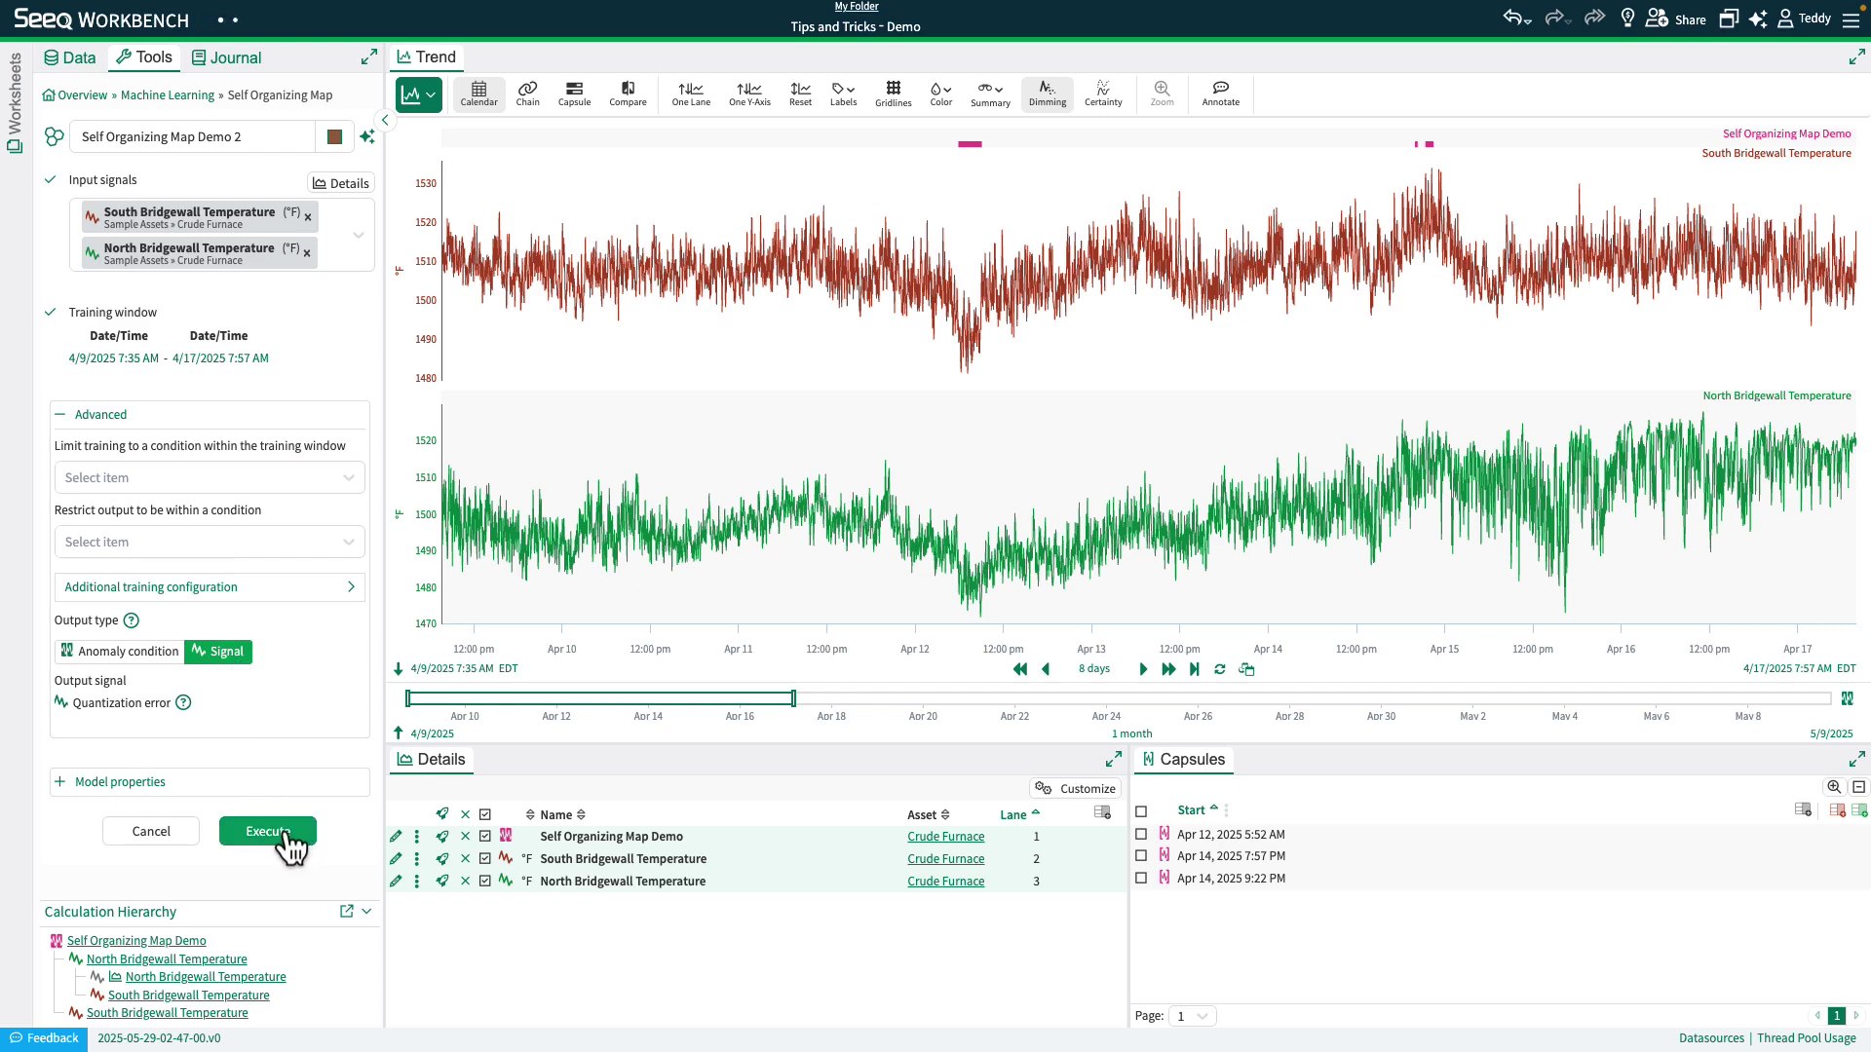